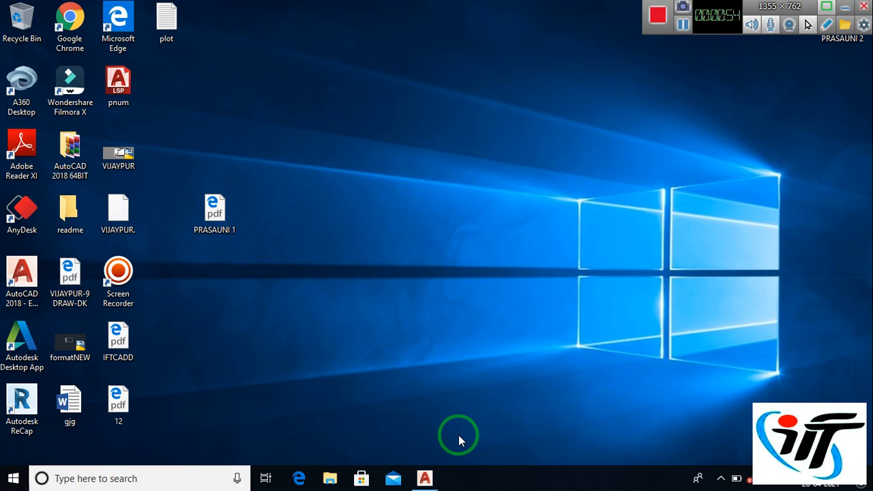
- Switch to the Drawing1.dwg shop floor plan in AutoCAD and look over its upper row of shops
left_click(430, 474)
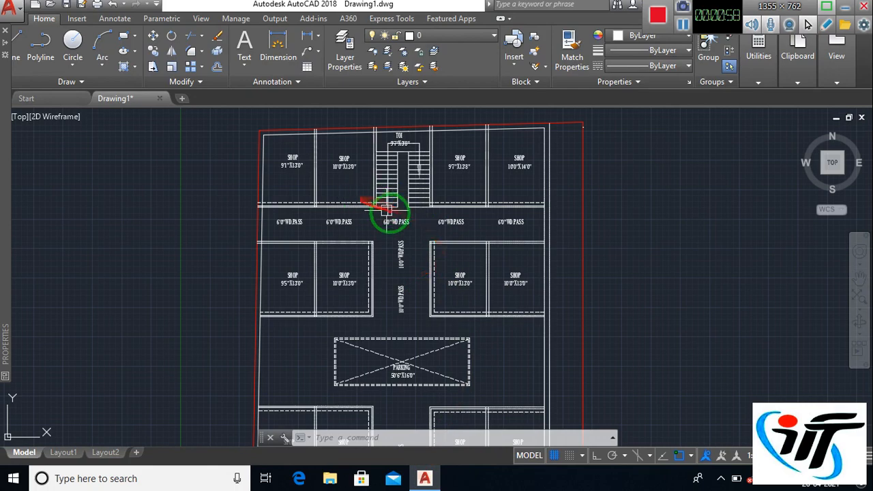
scroll(425, 259, "down", 4)
scroll(390, 185, "up", 6)
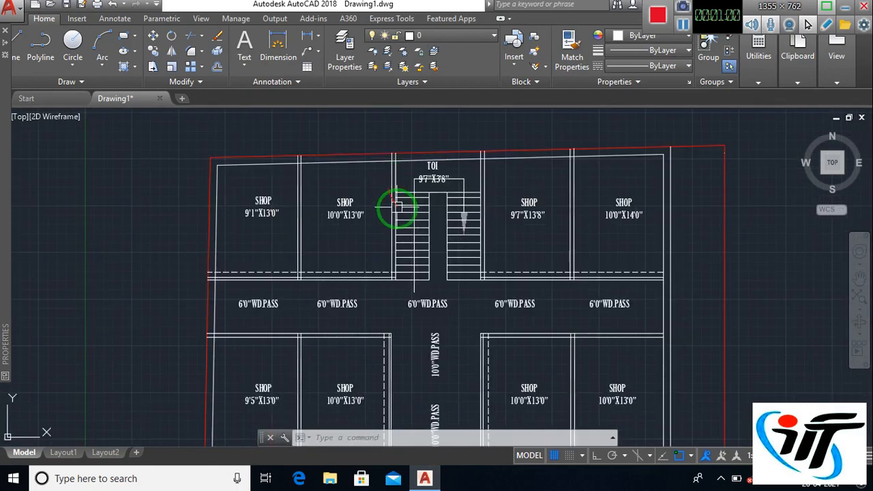
scroll(432, 239, "up", 2)
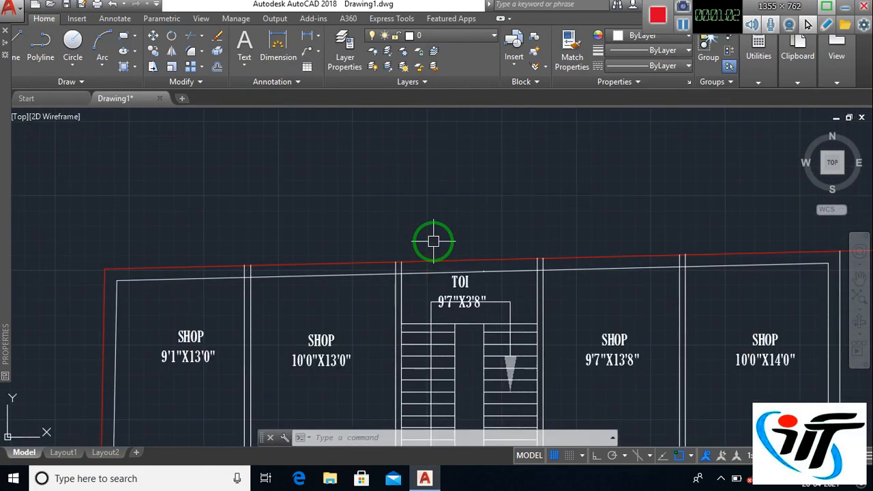
scroll(416, 211, "down", 2)
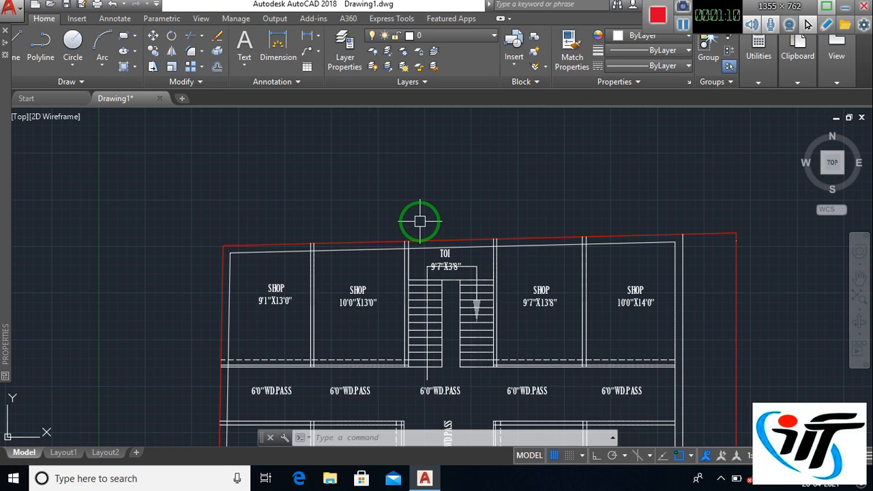
- Add an aligned dimension along the full length of the red boundary line above the upper shops, placed outside the plan
type("d")
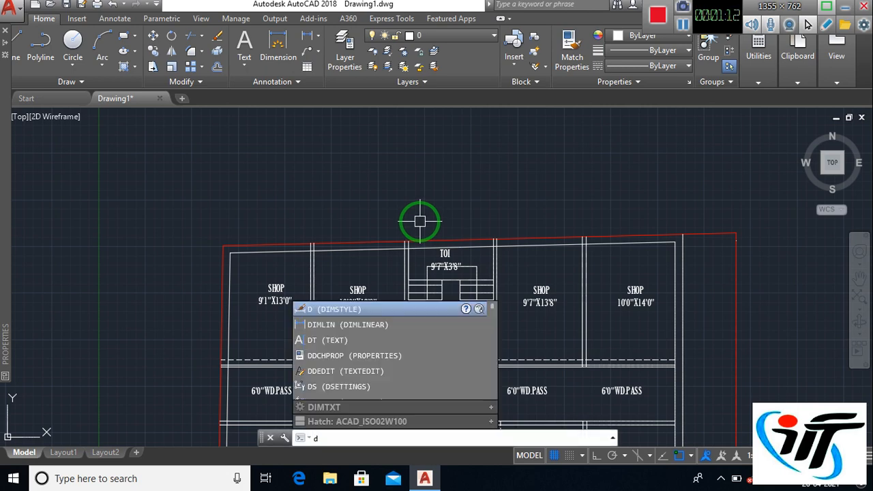
type("al")
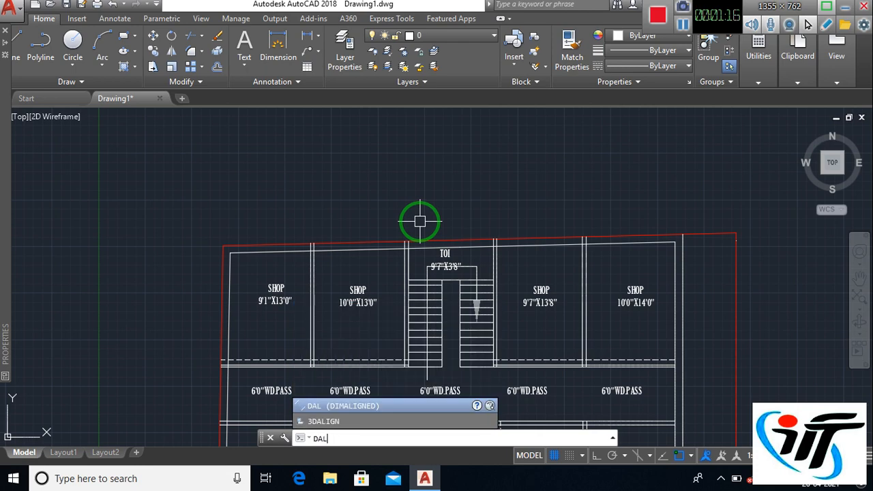
key("Return")
left_click_drag(483, 42, 196, 230)
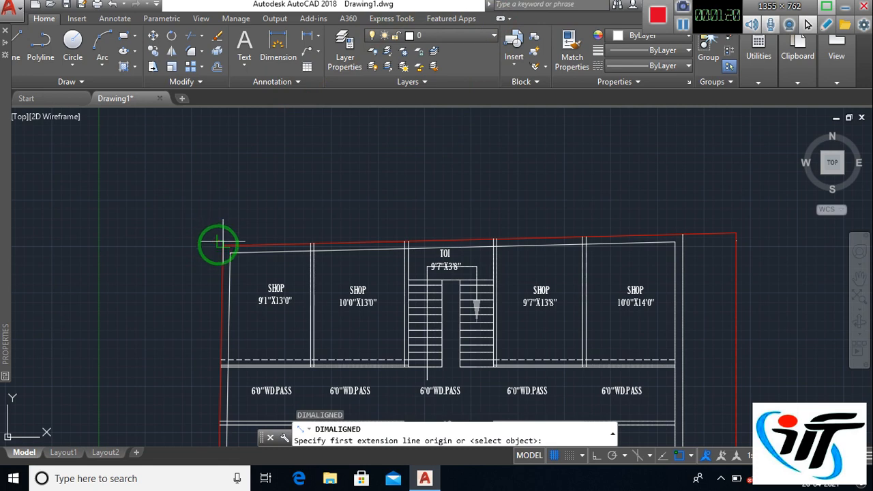
left_click(221, 244)
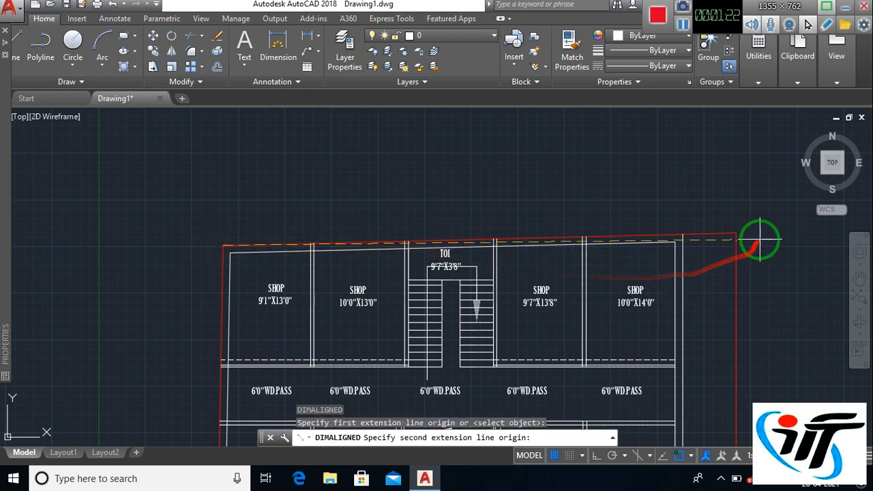
left_click(737, 233)
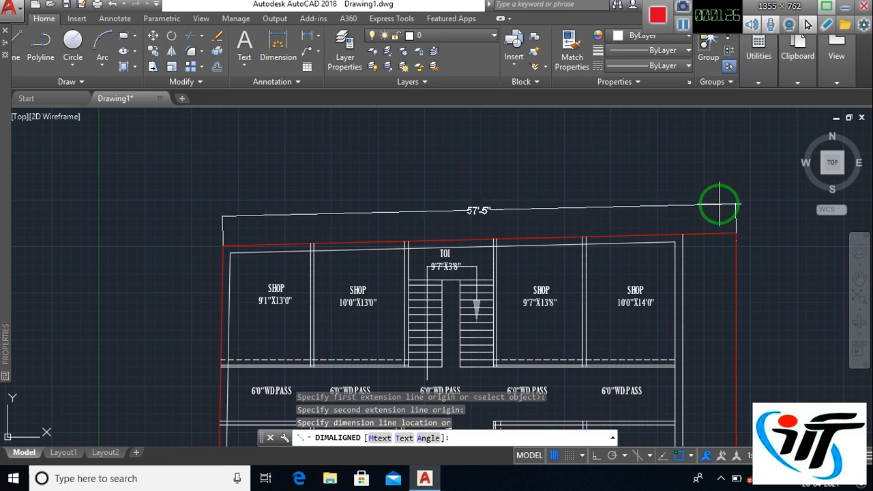
left_click(720, 203)
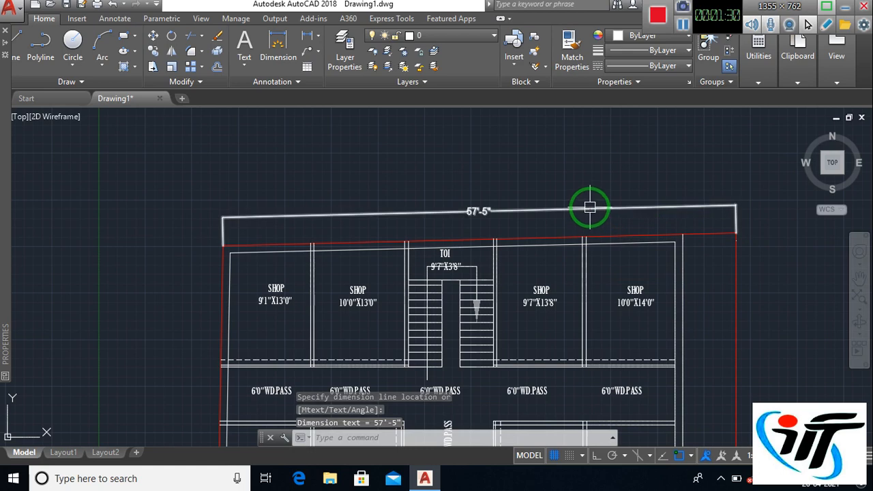
- Examine the ends of the new dimension and check the symbols and arrows settings of the Standard dimension style override
scroll(590, 205, "up", 4)
scroll(590, 204, "down", 4)
scroll(590, 205, "up", 2)
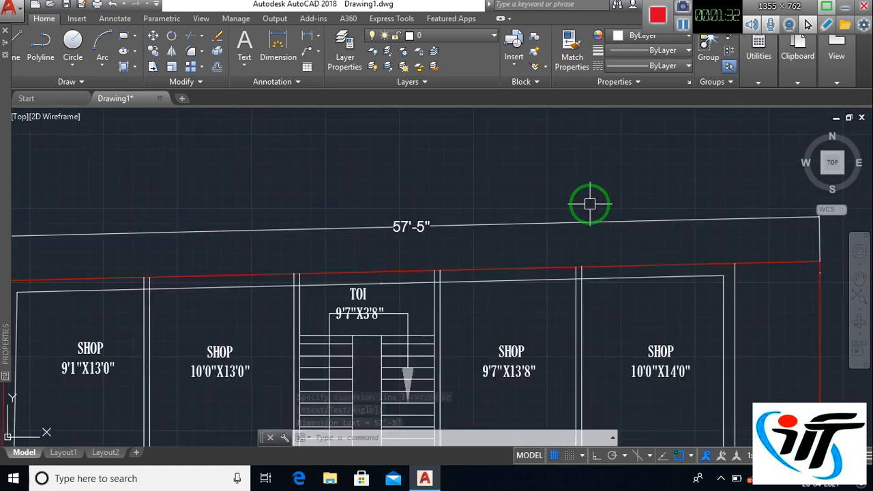
scroll(550, 206, "down", 2)
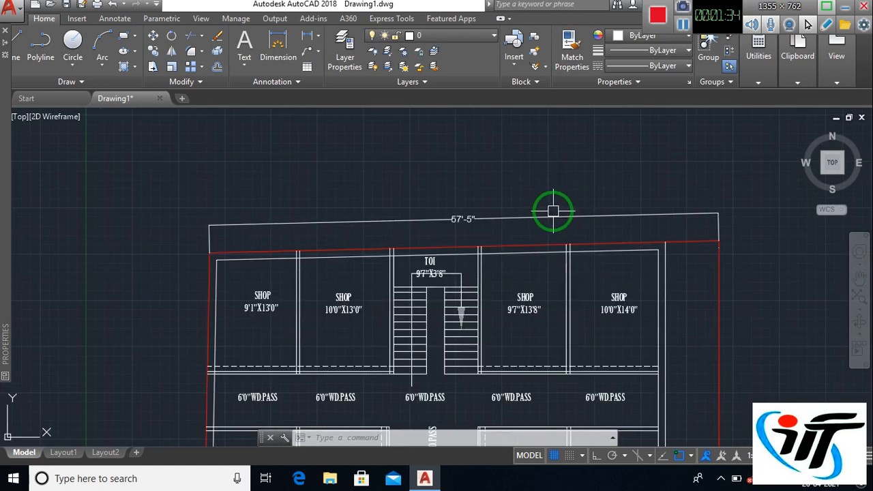
scroll(220, 229, "up", 4)
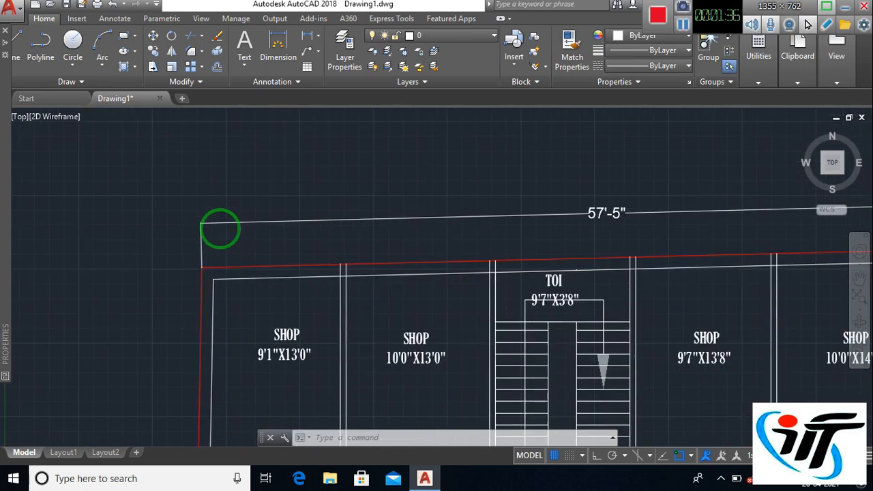
scroll(220, 229, "down", 2)
type("d")
key("Return")
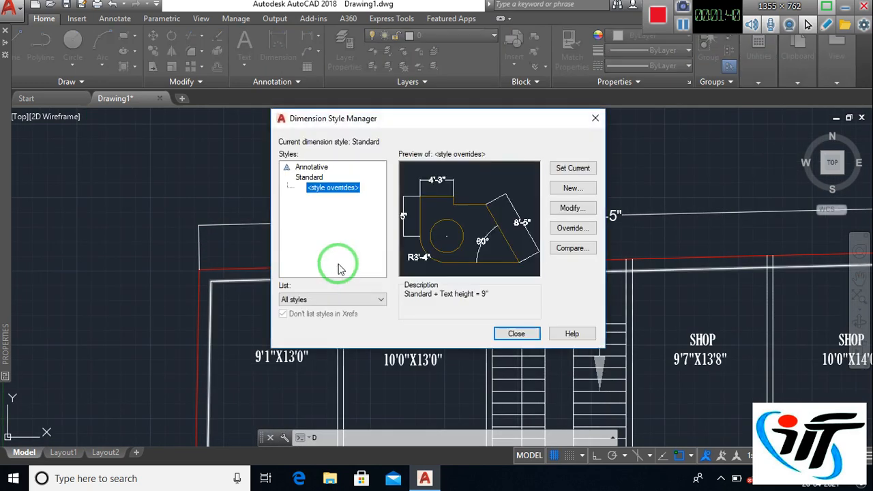
left_click(583, 210)
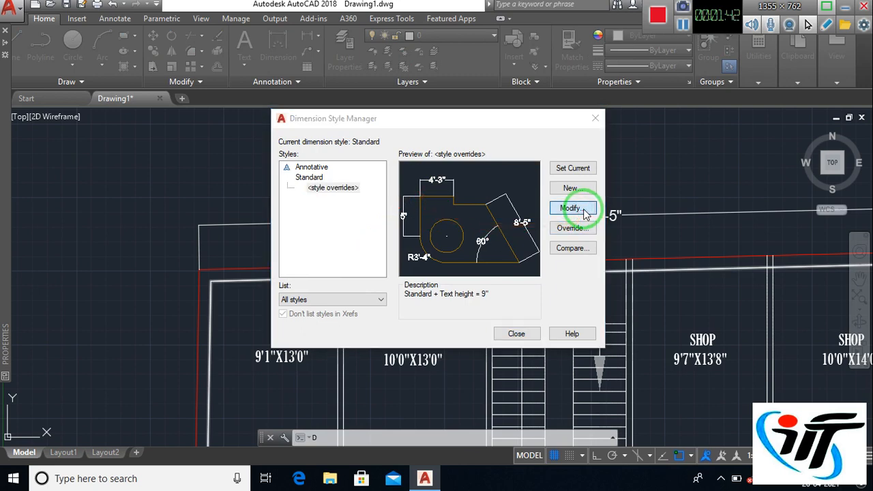
left_click(317, 95)
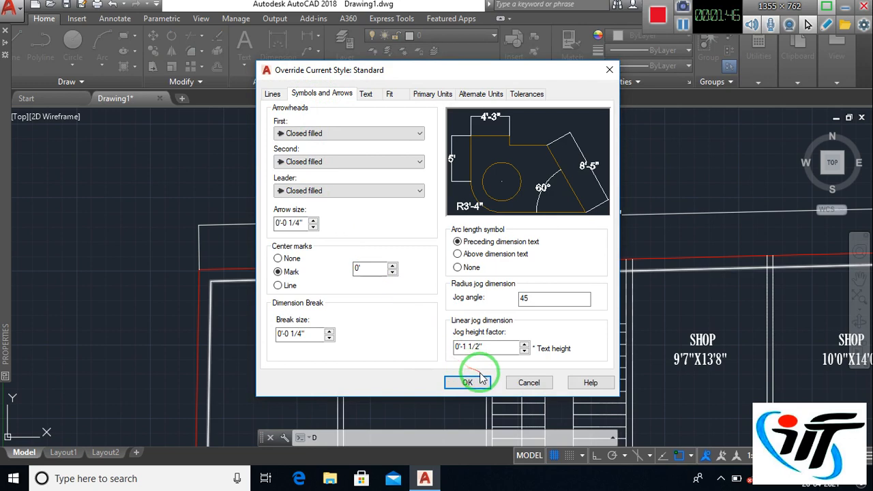
left_click(526, 381)
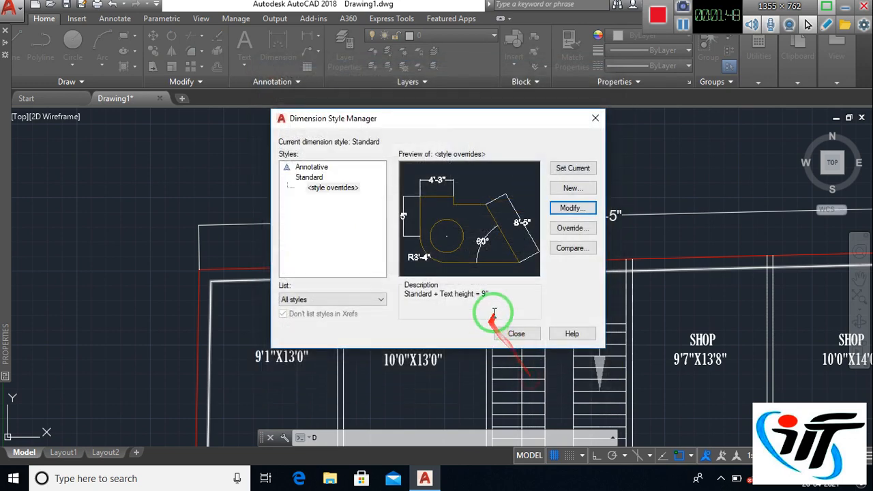
left_click(595, 118)
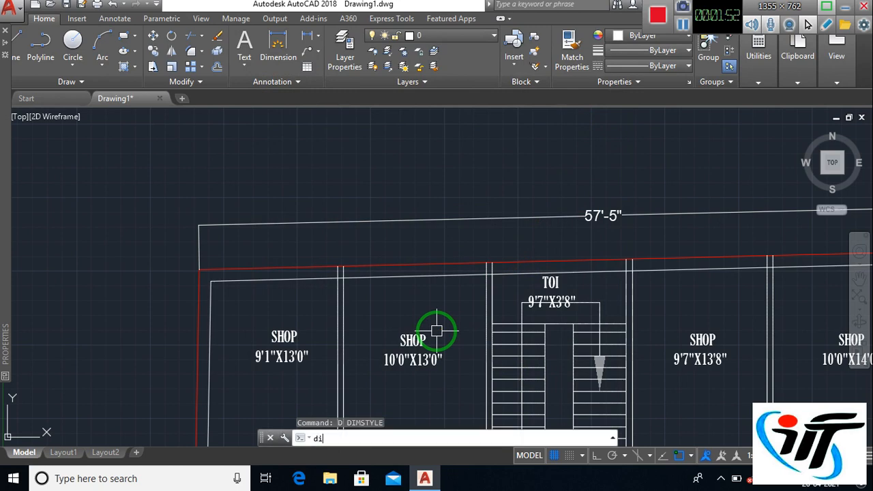
- Set the dimension arrow size variable DIMASZ to 8
type("asz")
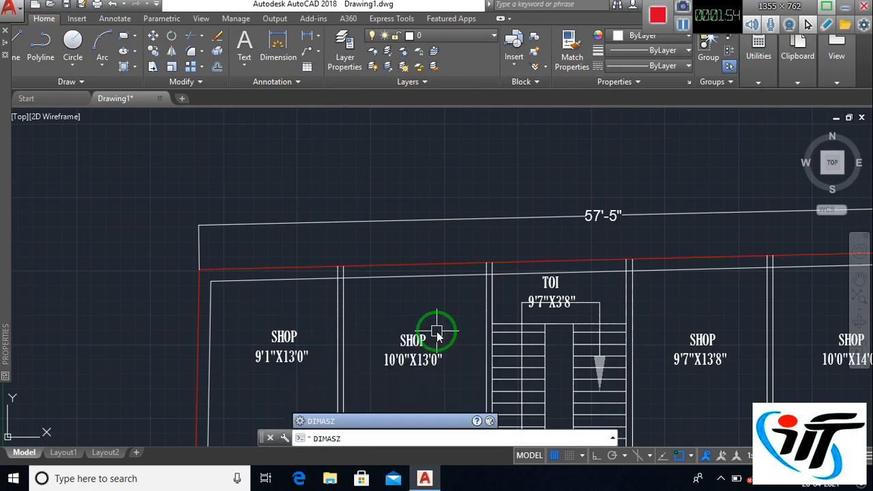
key("Return")
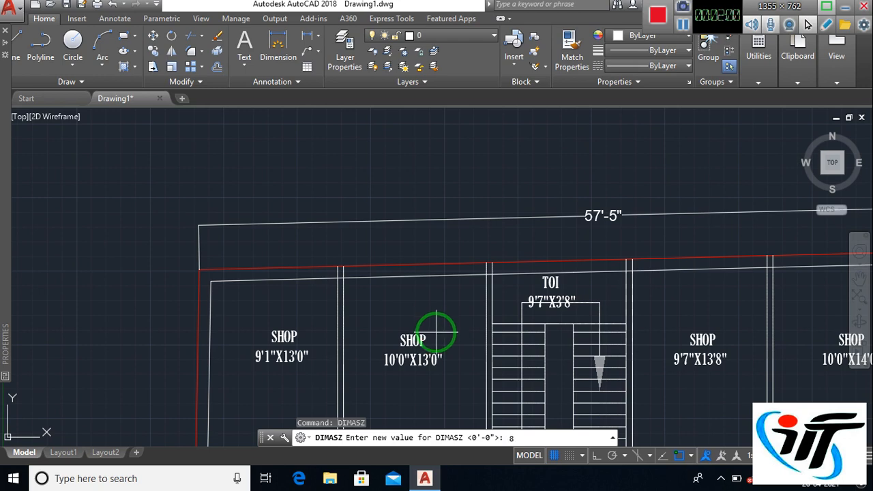
type("8")
key("Return")
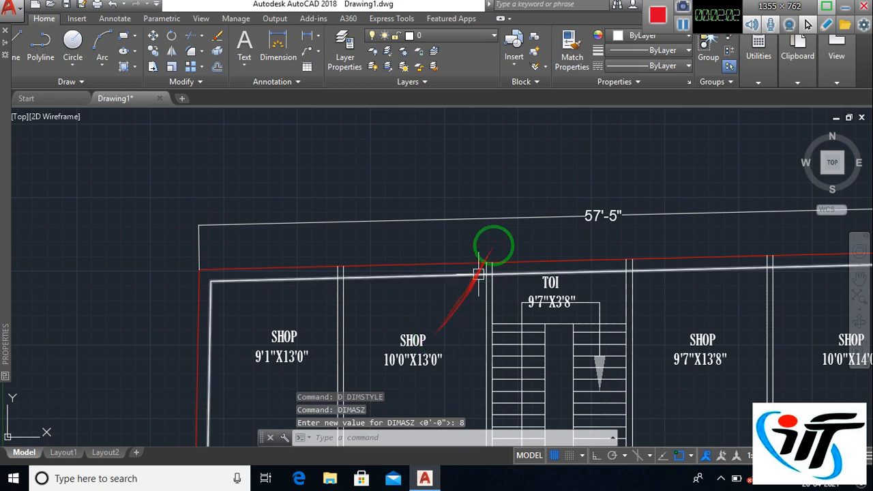
- Replace the upper boundary dimension with an aligned dimension from the red boundary's upper-left corner to the building's right outer wall line
left_click(468, 221)
key("Delete")
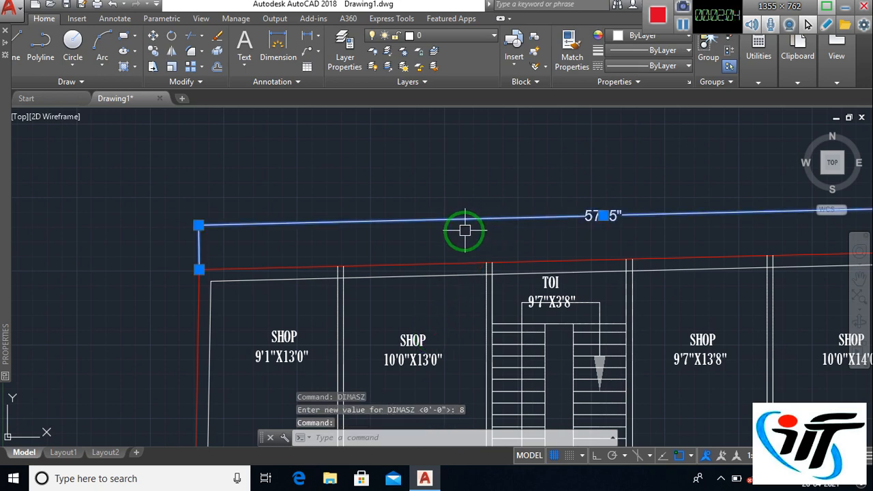
type("d")
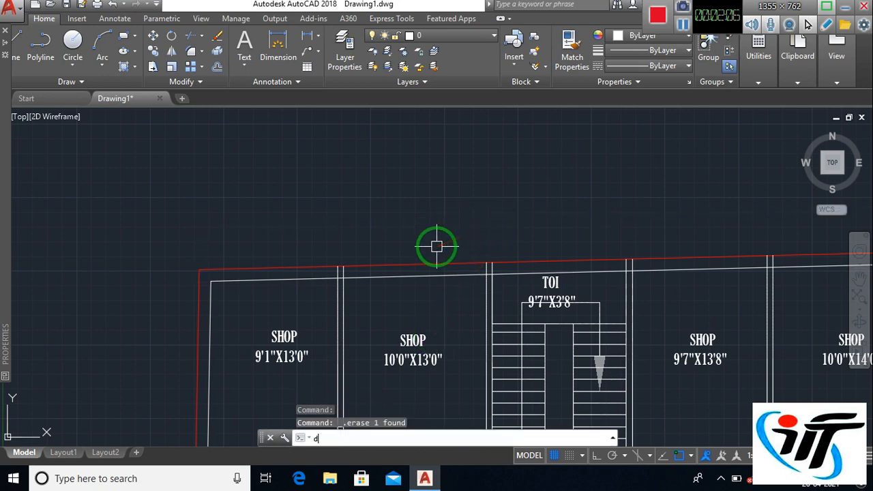
type("i")
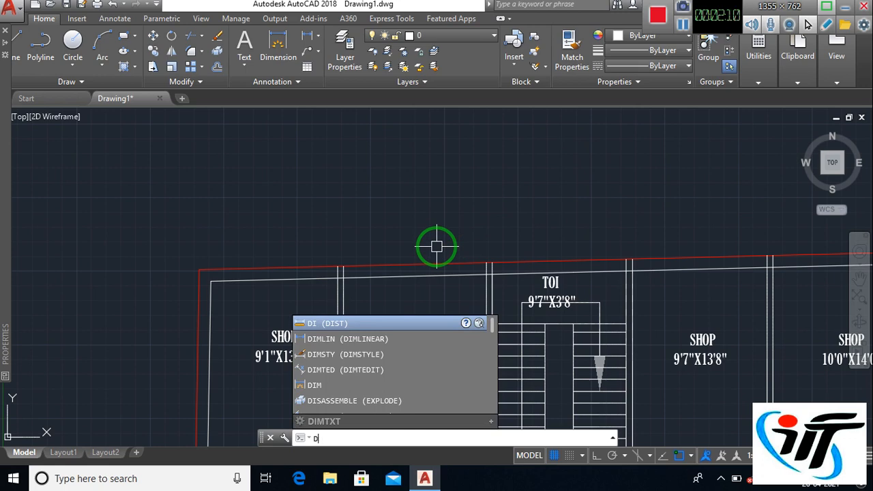
key("BackSpace")
type("al")
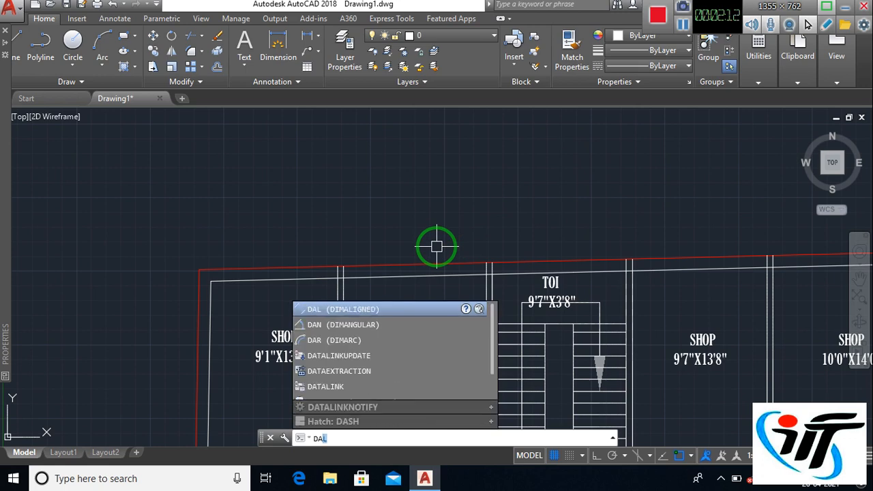
key("Return")
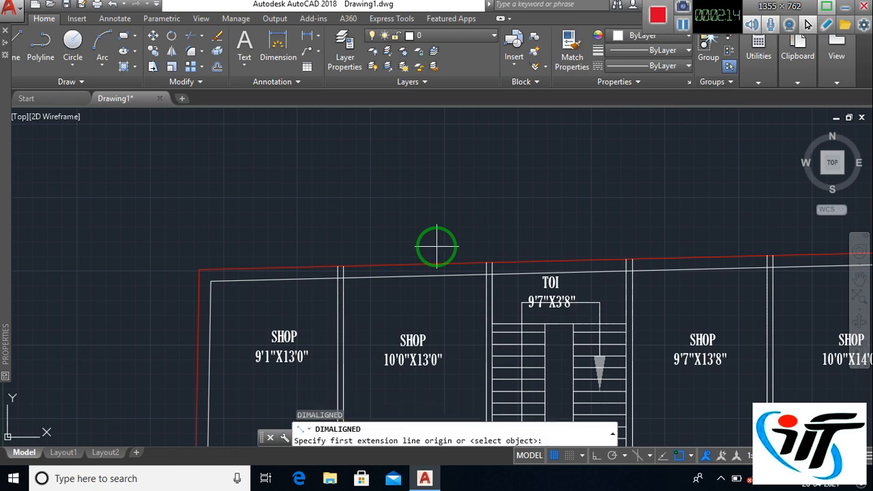
left_click(198, 269)
scroll(188, 273, "down", 5)
scroll(351, 282, "up", 5)
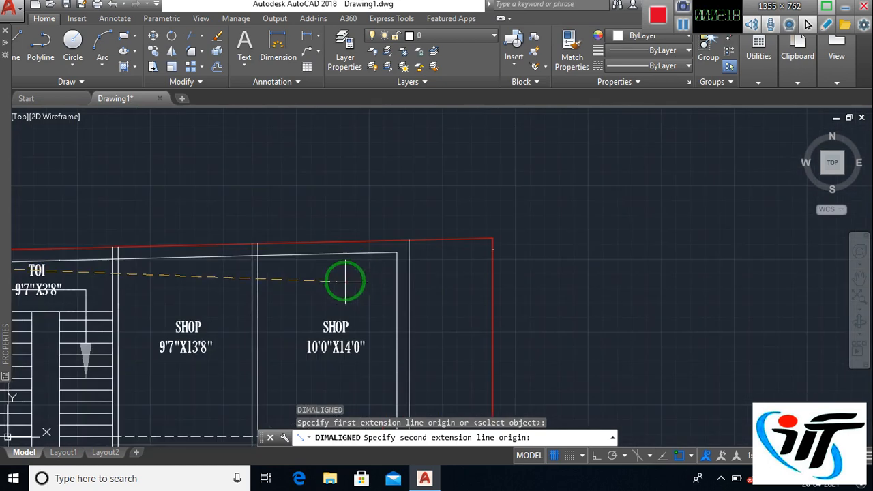
left_click(408, 239)
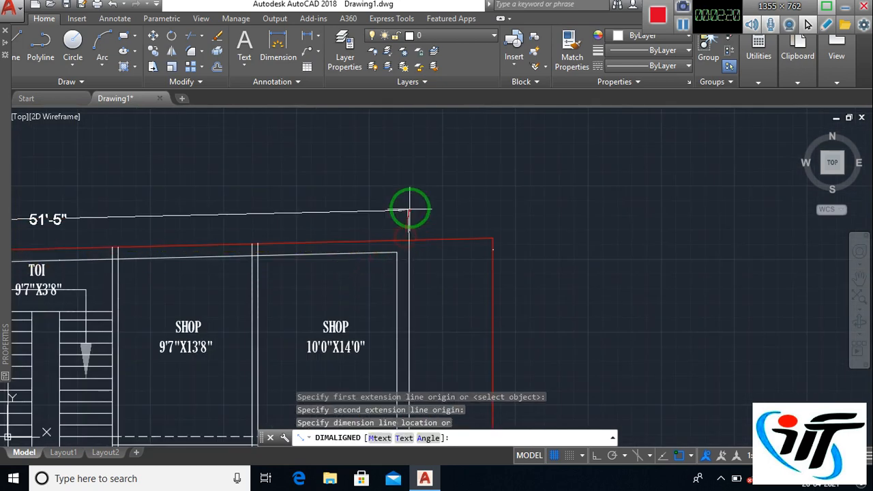
scroll(423, 217, "down", 2)
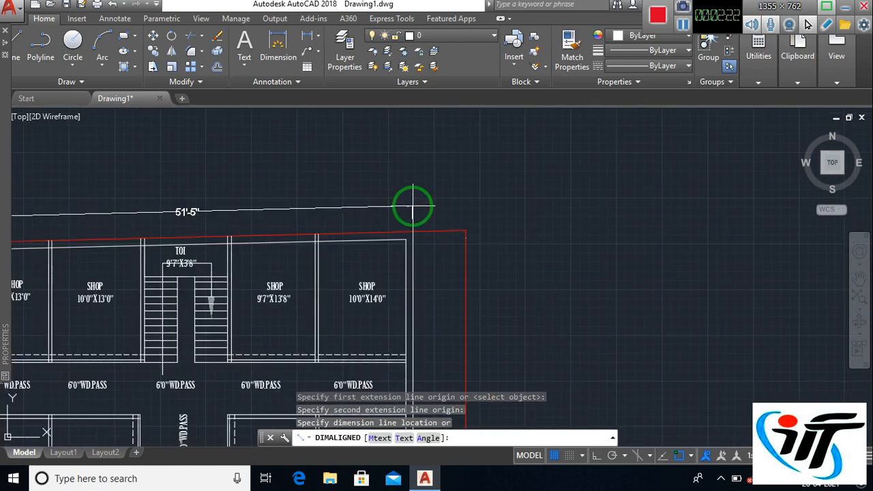
left_click(412, 205)
middle_click_drag(391, 224, 575, 240)
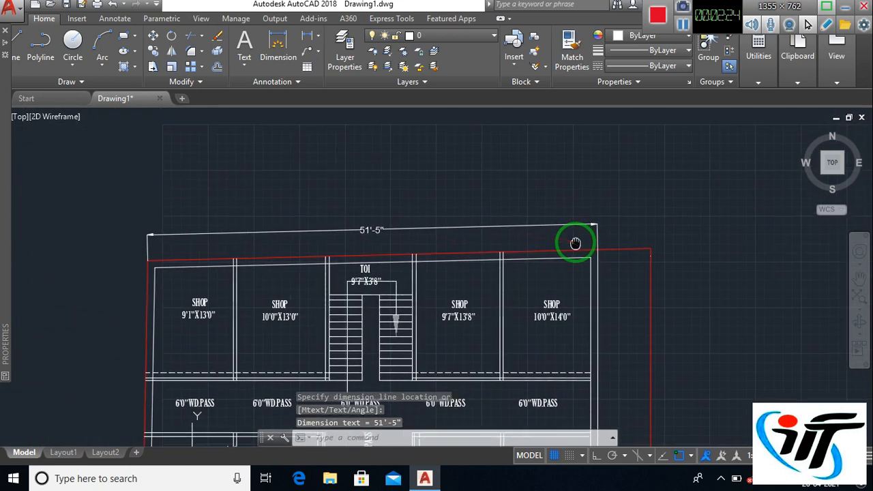
- Examine the arrowheads and text size of the new aligned dimension up close
scroll(189, 257, "up", 3)
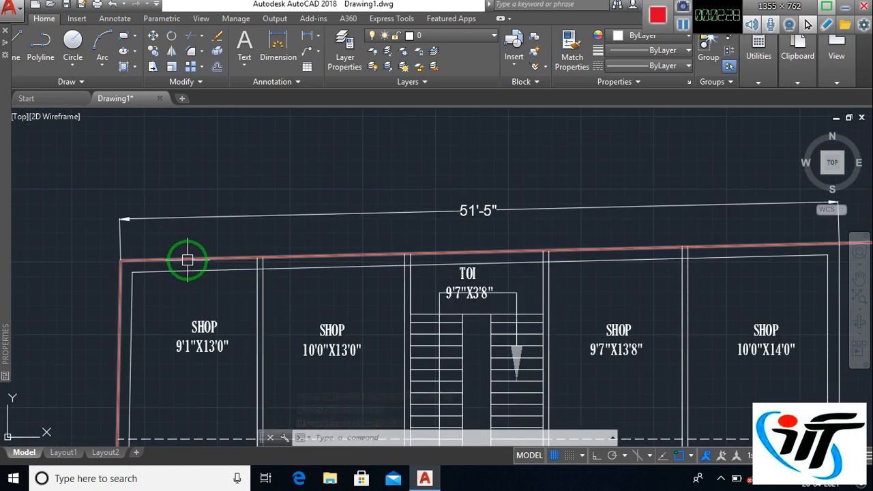
middle_click_drag(204, 247, 184, 220)
mouse_move(307, 229)
middle_mouse_down()
mouse_move(293, 268)
mouse_move(306, 265)
mouse_move(306, 239)
middle_mouse_up()
mouse_move(306, 271)
middle_mouse_down()
mouse_move(312, 225)
mouse_move(311, 277)
middle_mouse_up()
scroll(313, 237, "up", 2)
scroll(382, 208, "up", 2)
middle_click_drag(382, 209, 370, 306)
scroll(487, 238, "down", 1)
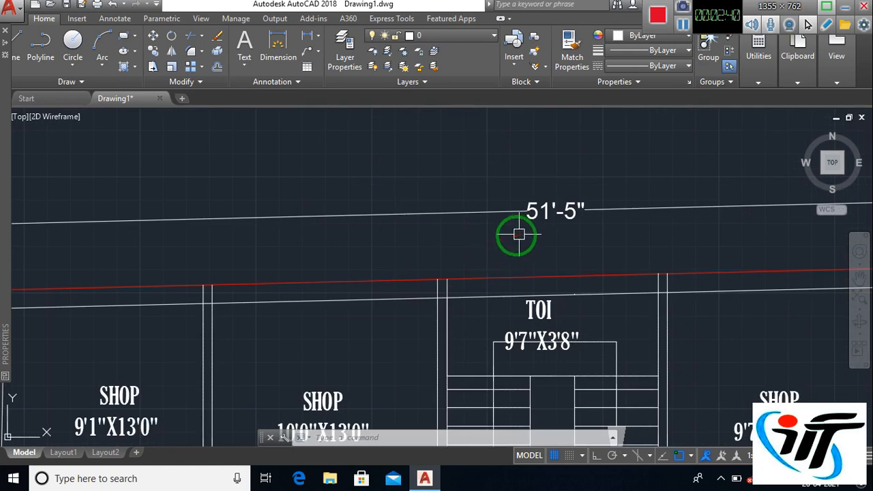
- Set the dimension text height variable DIMTXT to 10
type("dim")
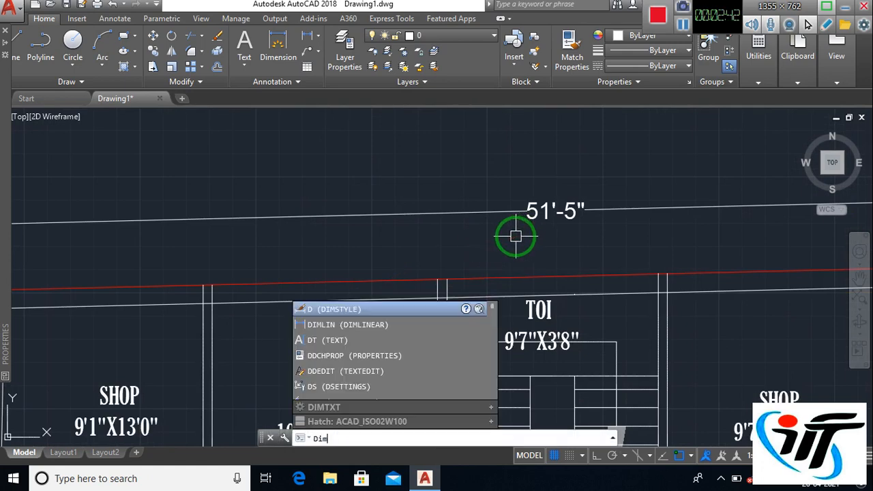
type("txt")
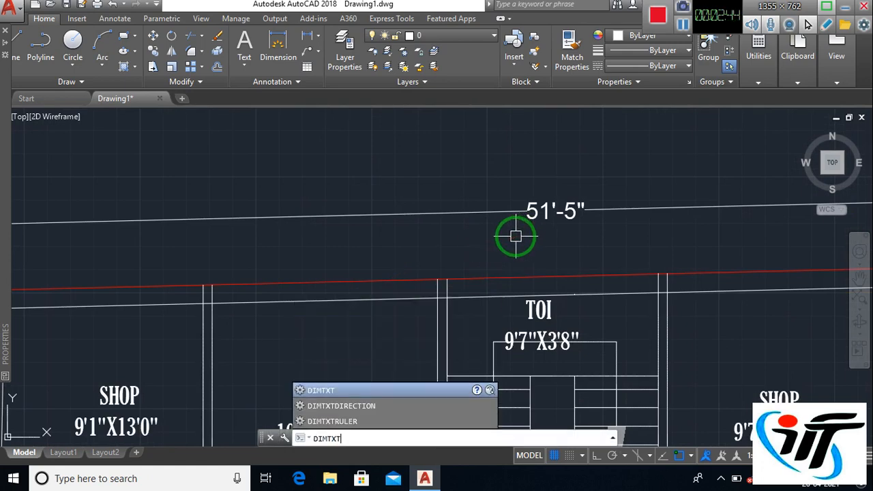
key("Return")
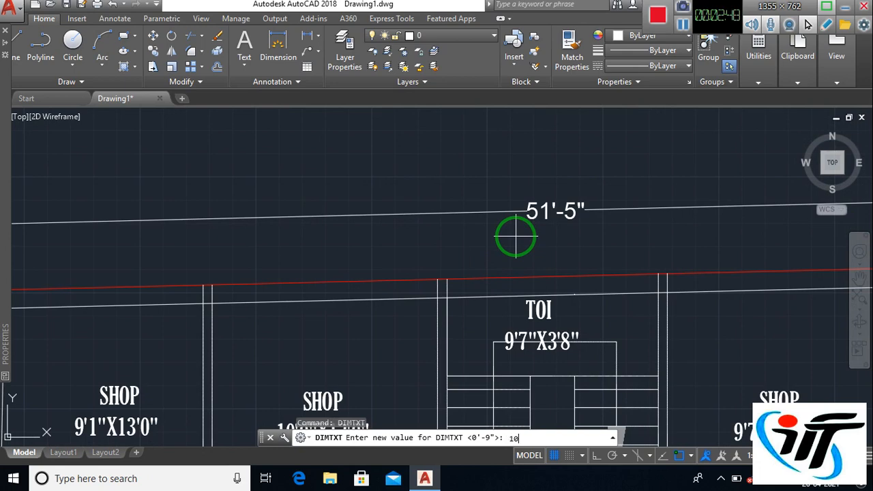
type("10")
key("Return")
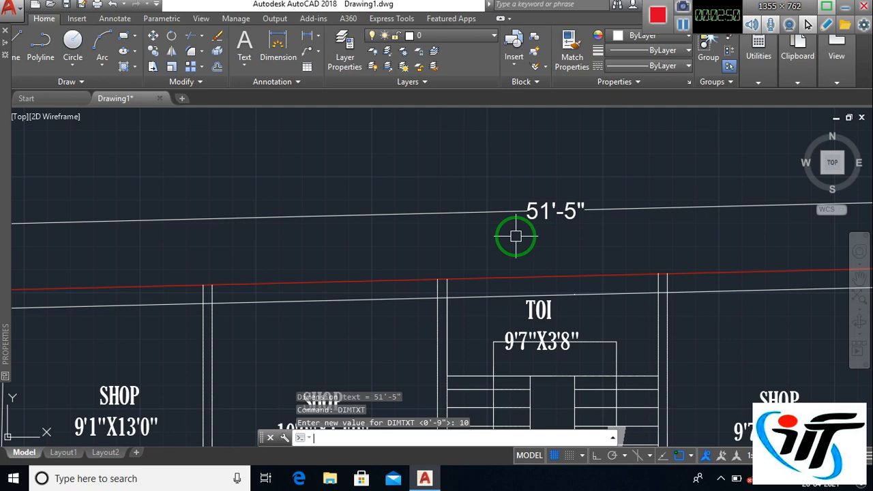
- Replace the dimension above the plan with an aligned dimension of the whole red upper boundary line, placed just above it
scroll(541, 218, "down", 3)
left_click(556, 224)
left_click(534, 191)
key("Delete")
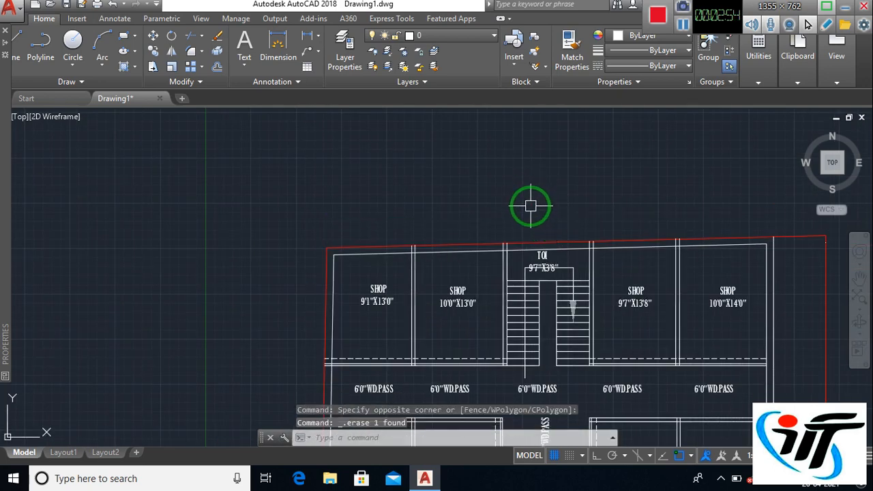
type("DAL")
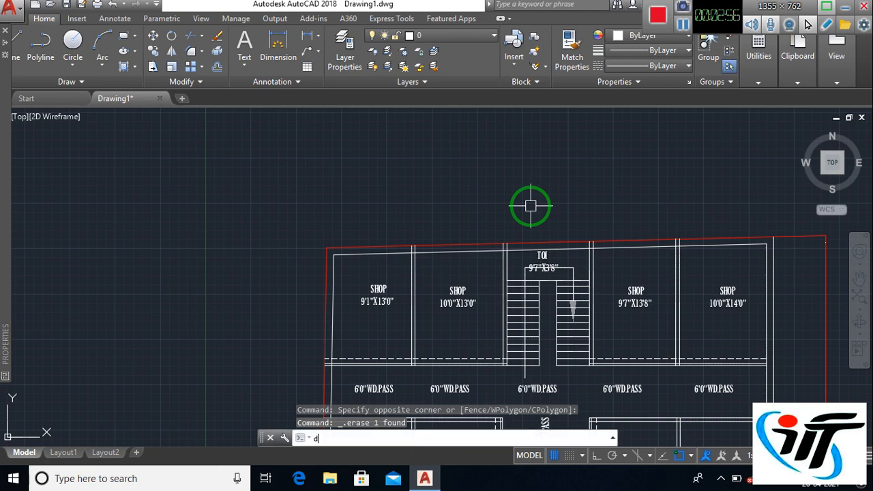
key("Return")
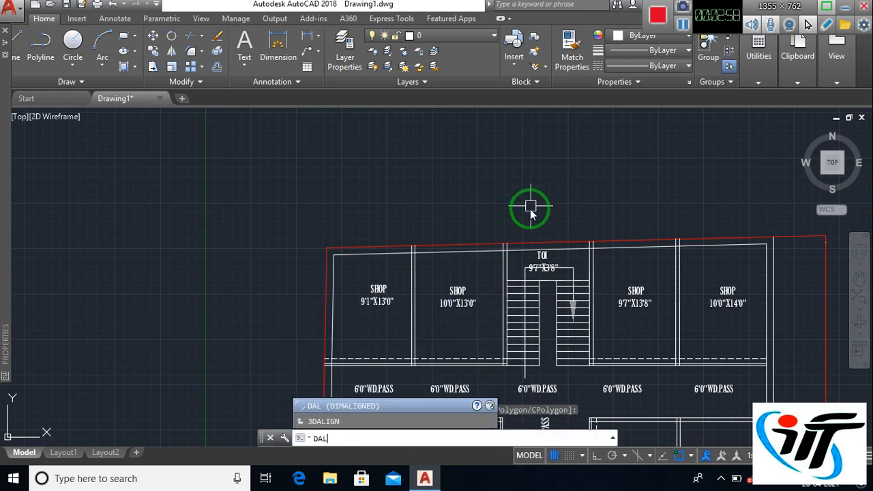
key("Return")
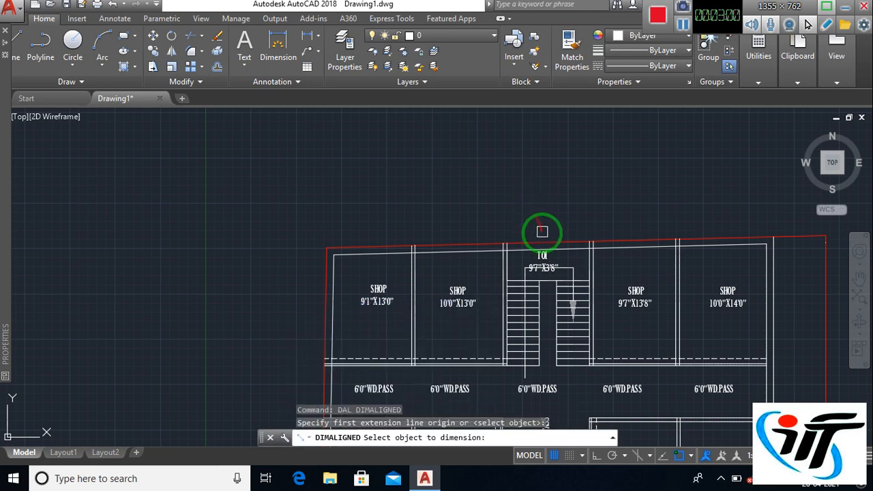
left_click(543, 240)
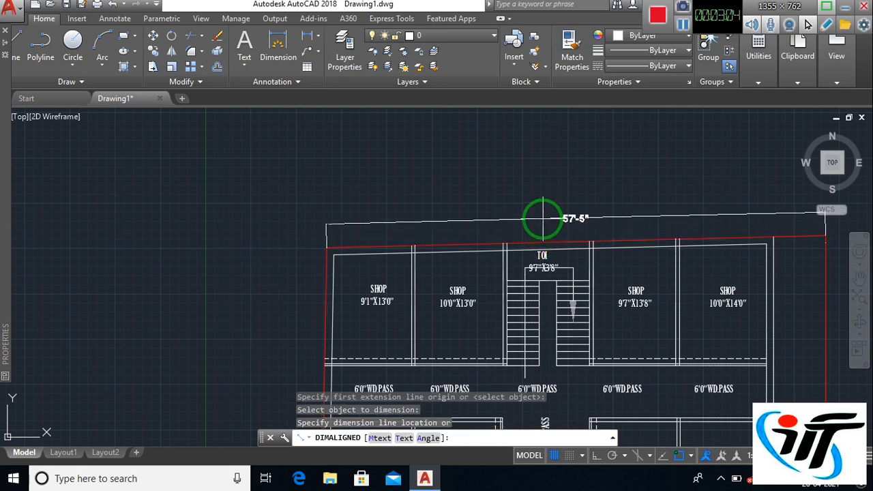
left_click(543, 218)
- Examine the text size and arrowheads of the new upper boundary dimension against the plan
scroll(581, 193, "up", 3)
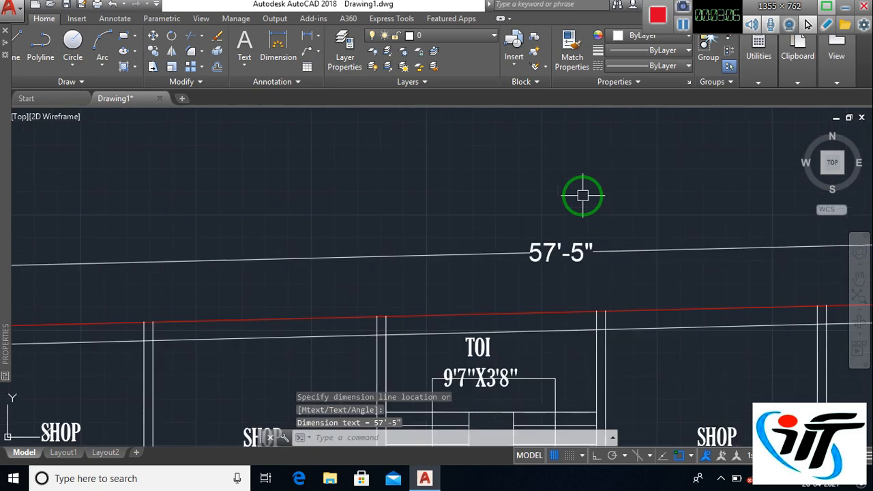
scroll(460, 241, "down", 4)
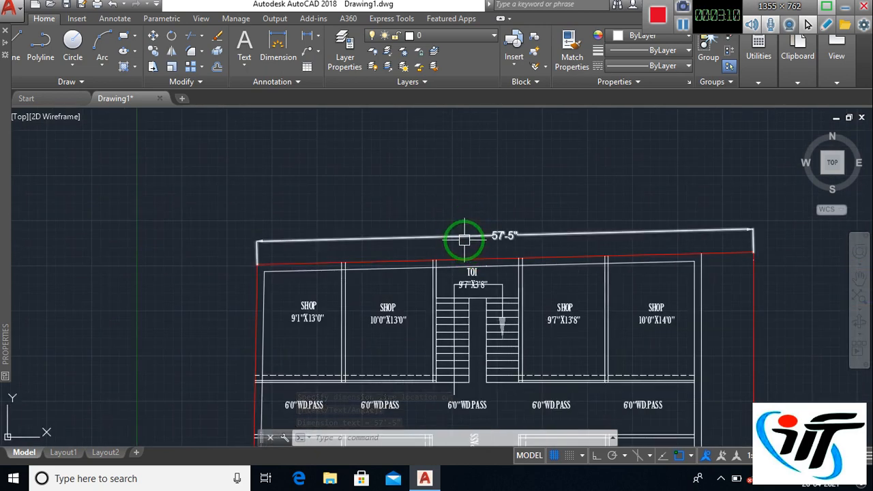
middle_click_drag(464, 224, 433, 152)
scroll(598, 214, "up", 2)
scroll(577, 211, "down", 4)
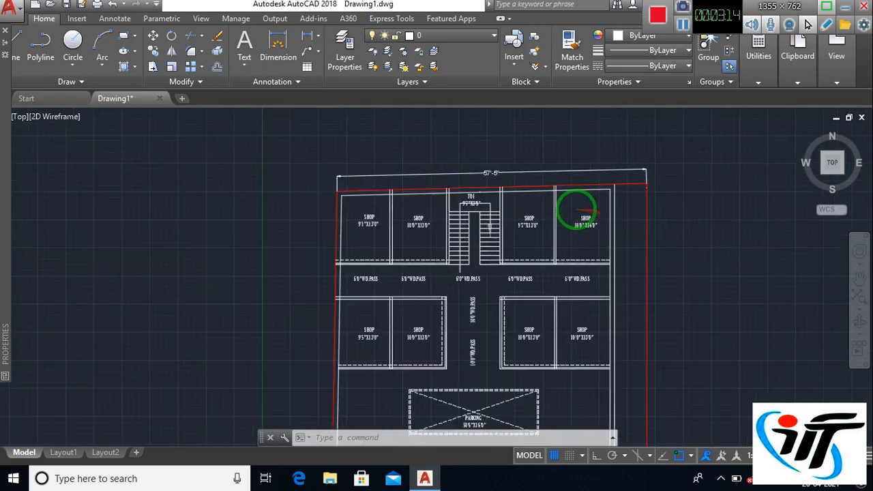
scroll(578, 212, "down", 2)
scroll(610, 241, "up", 2)
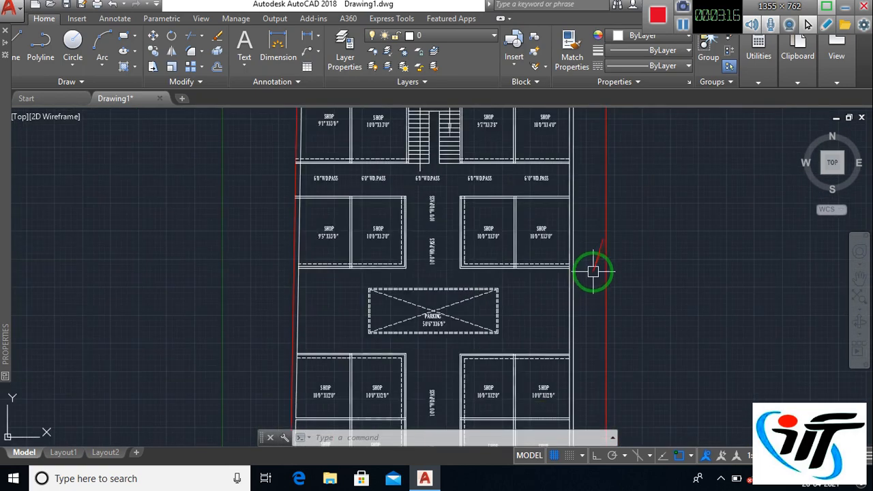
- Add a vertical linear dimension along the building's right outer wall line from the upper to the lower red boundary, placed in the side gap
scroll(577, 235, "up", 2)
middle_click_drag(579, 250, 577, 341)
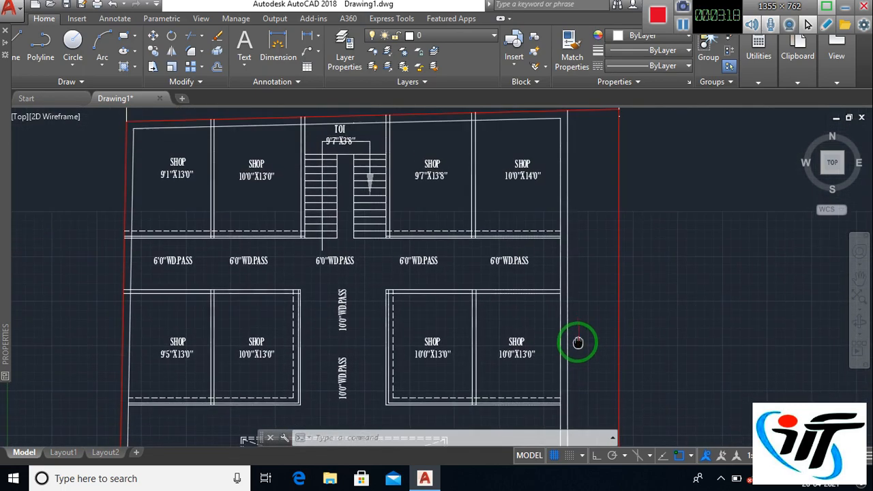
middle_click_drag(585, 277, 584, 318)
type("DLI")
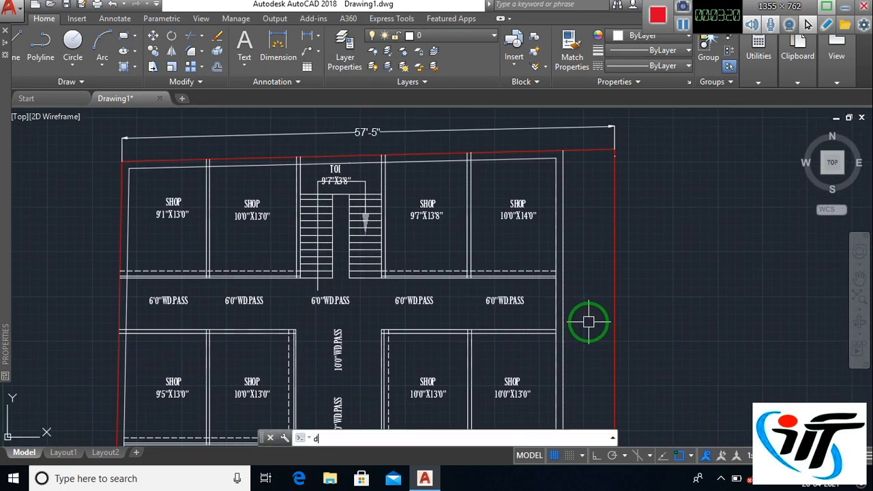
key("Return")
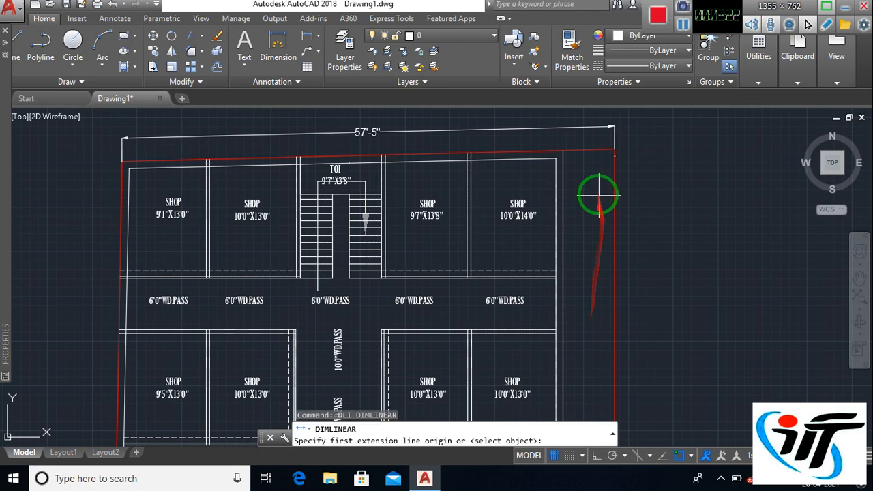
left_click(563, 152)
scroll(585, 206, "down", 2)
scroll(585, 205, "down", 4)
scroll(585, 357, "up", 6)
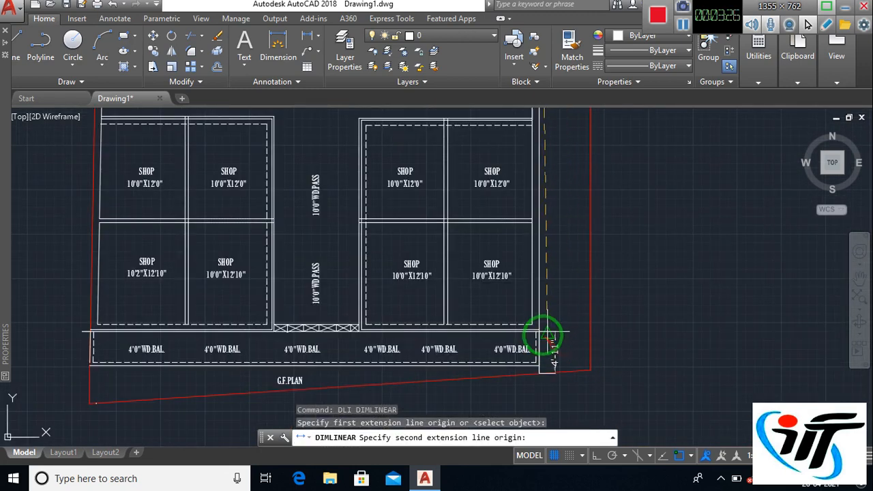
scroll(539, 370, "up", 4)
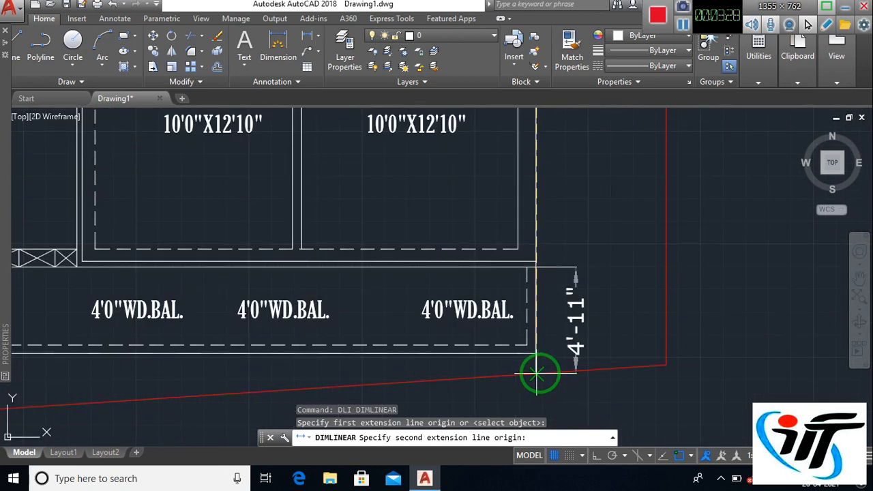
left_click(537, 373)
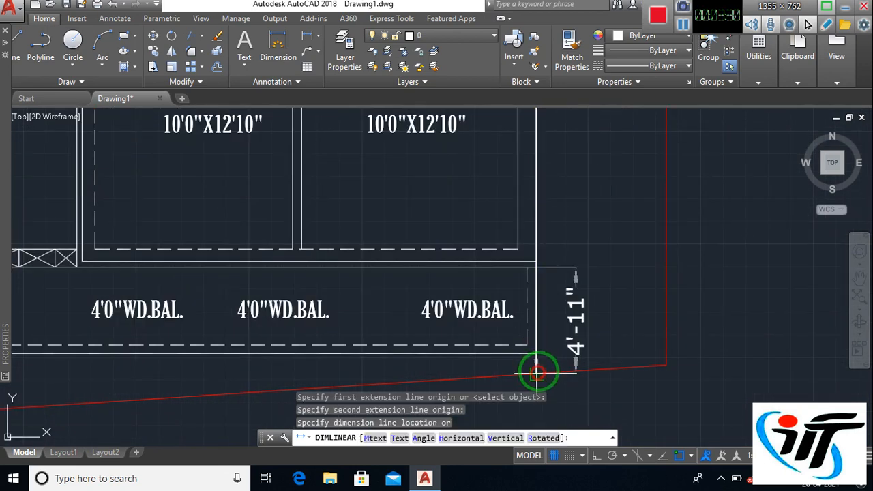
left_click(607, 351)
- Examine the text and extent of the new vertical dimension, and bring the plan's upper-left shop into view
scroll(618, 405, "down", 7)
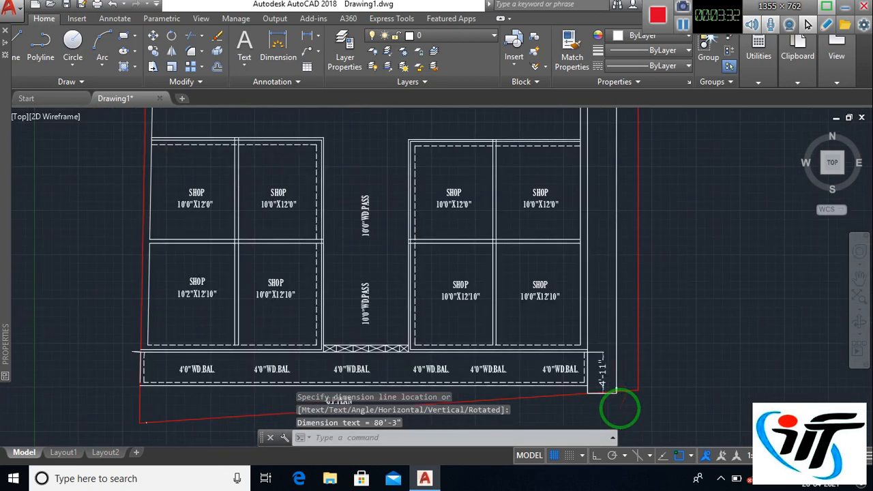
scroll(618, 341, "up", 2)
scroll(613, 280, "up", 4)
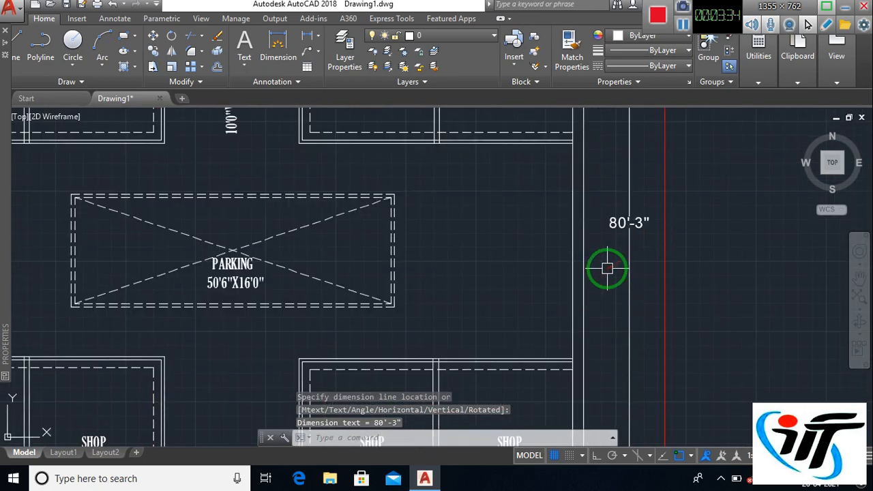
scroll(606, 278, "down", 6)
scroll(608, 276, "up", 5)
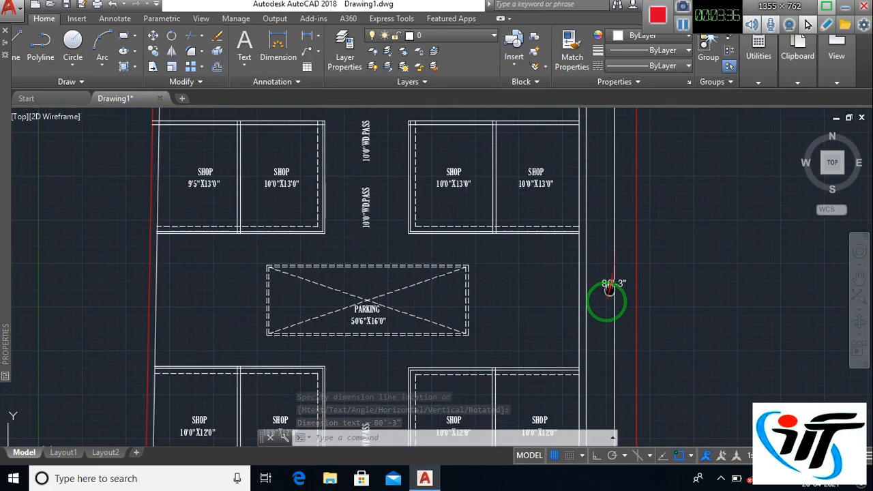
scroll(608, 296, "down", 3)
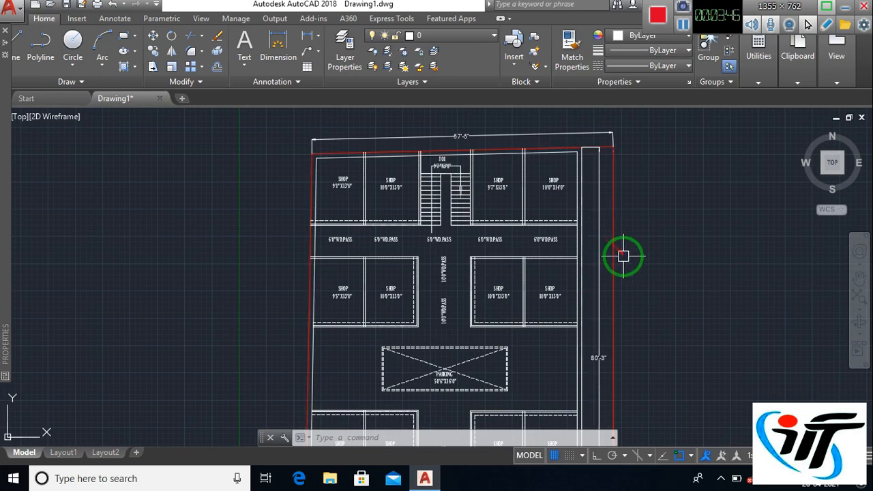
mouse_move(639, 262)
middle_mouse_down()
mouse_move(649, 224)
mouse_move(727, 215)
mouse_move(725, 274)
middle_mouse_up()
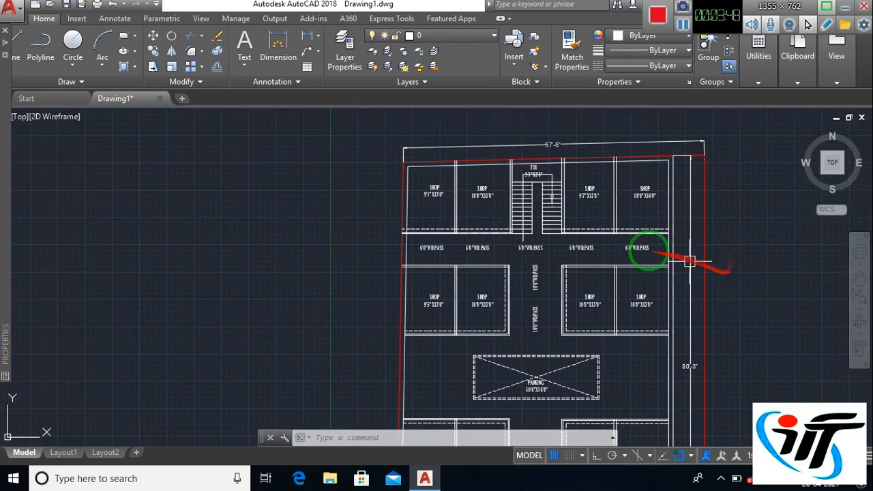
scroll(416, 186, "up", 4)
middle_click_drag(445, 205, 514, 250)
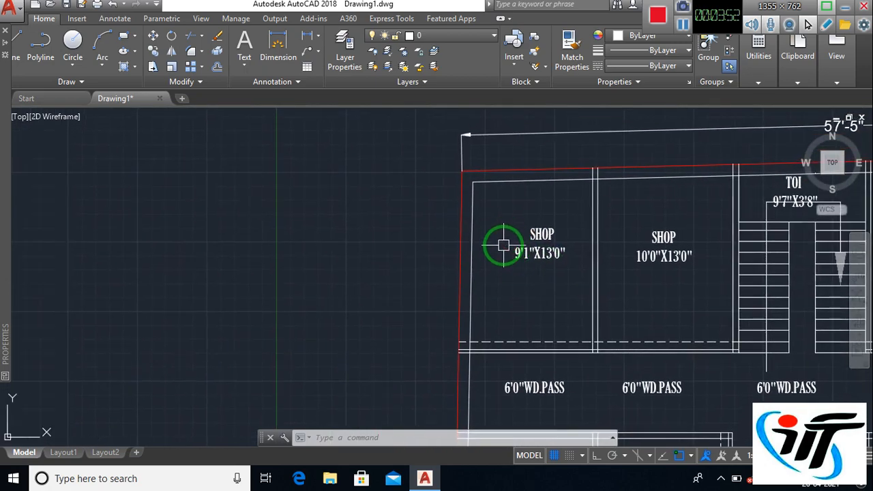
type("dim")
key("Return")
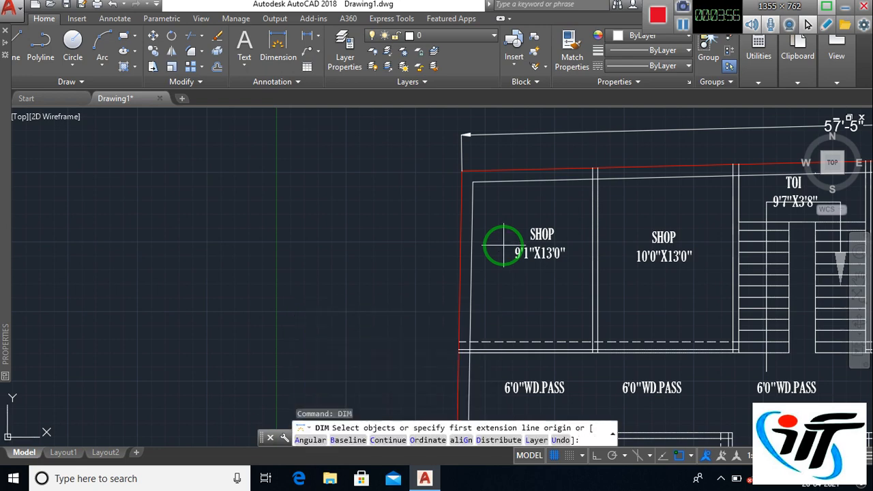
key("Escape")
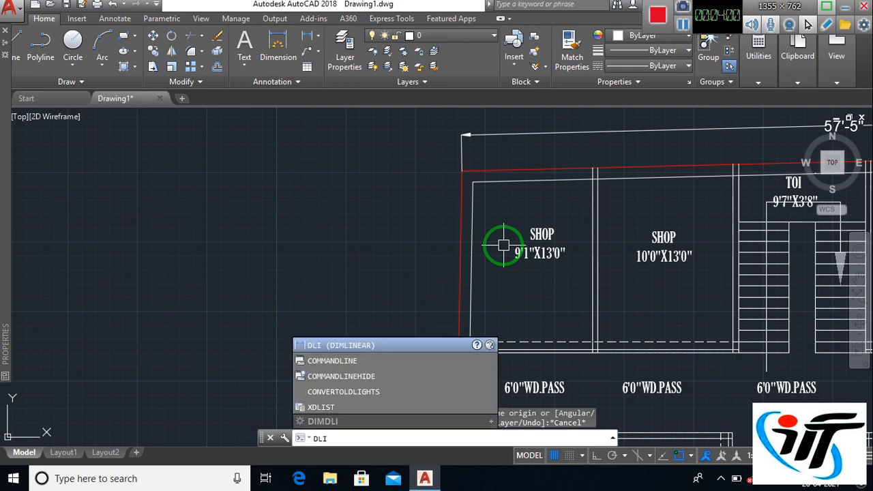
- Add a vertical linear dimension from the red boundary's upper-left corner to the lower wall of the 9'1"X13'0" shop, placed outside the boundary
key("Return")
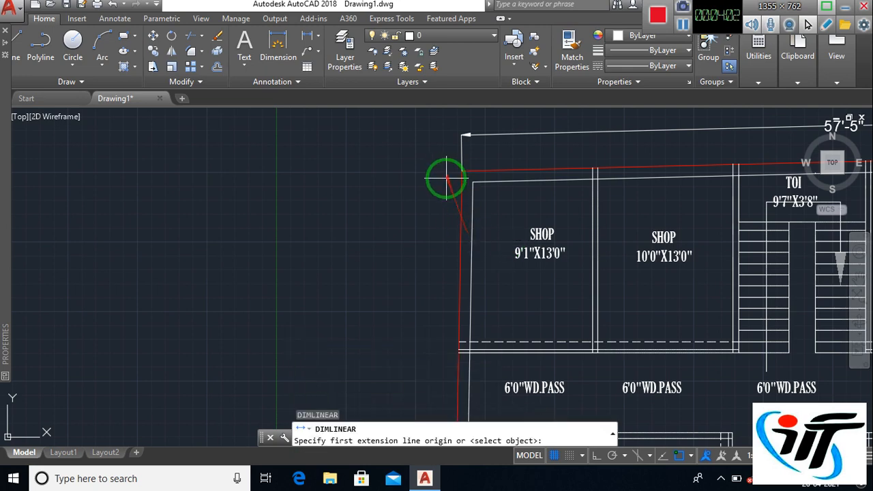
left_click(457, 172)
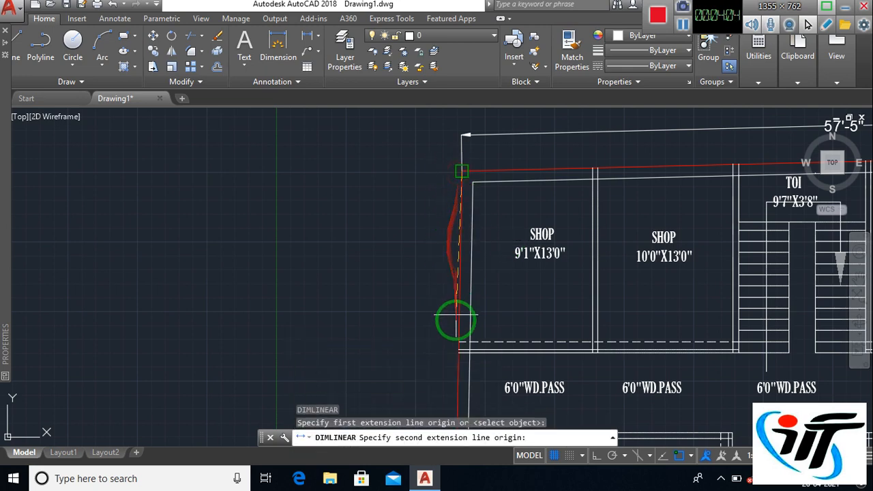
left_click(459, 355)
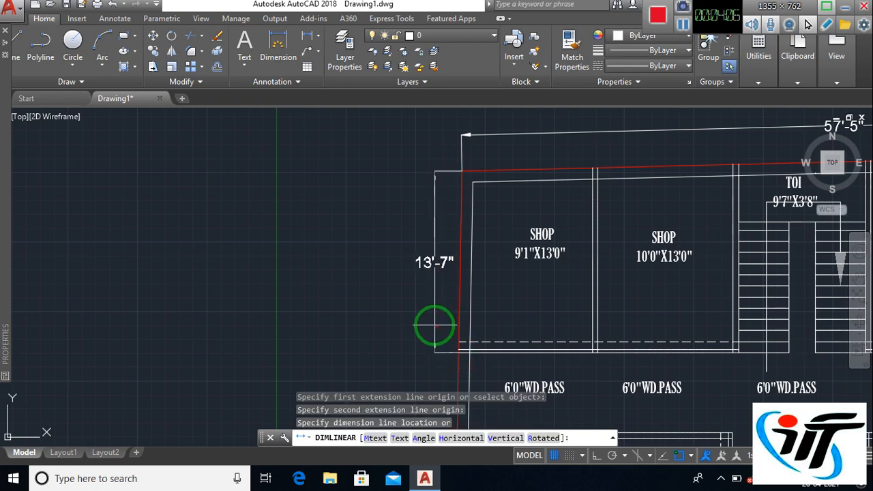
left_click(431, 326)
- Continue the outer vertical dimension chain below the first shop to the upper and lower walls of the 9'5"X13'0" shop
type("DIMc")
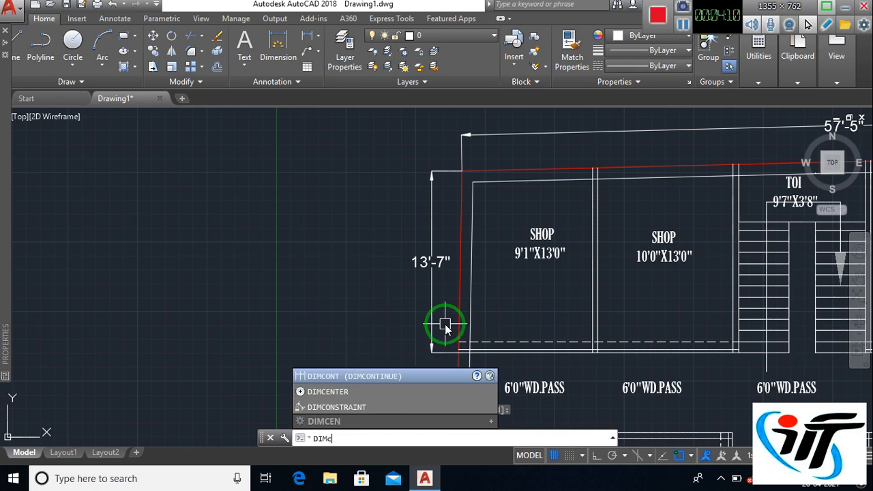
type("o")
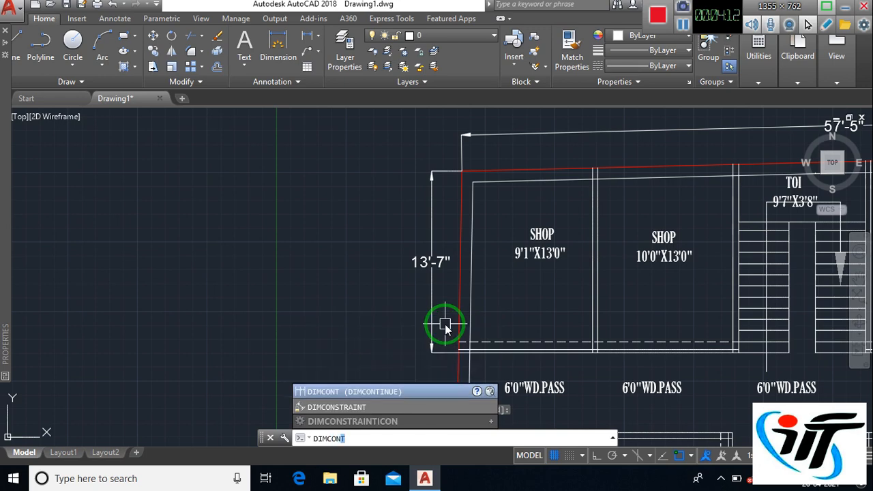
type("n")
key("Return")
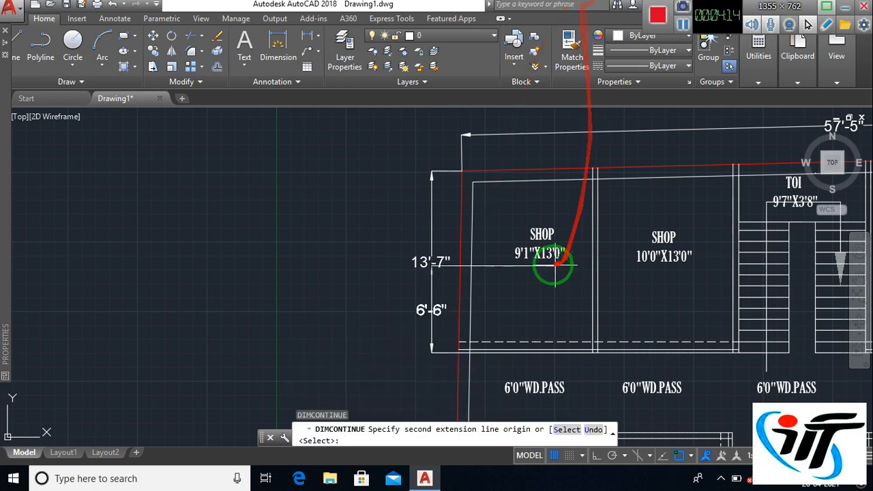
mouse_move(500, 306)
middle_mouse_down()
mouse_move(491, 171)
mouse_move(479, 146)
middle_mouse_up()
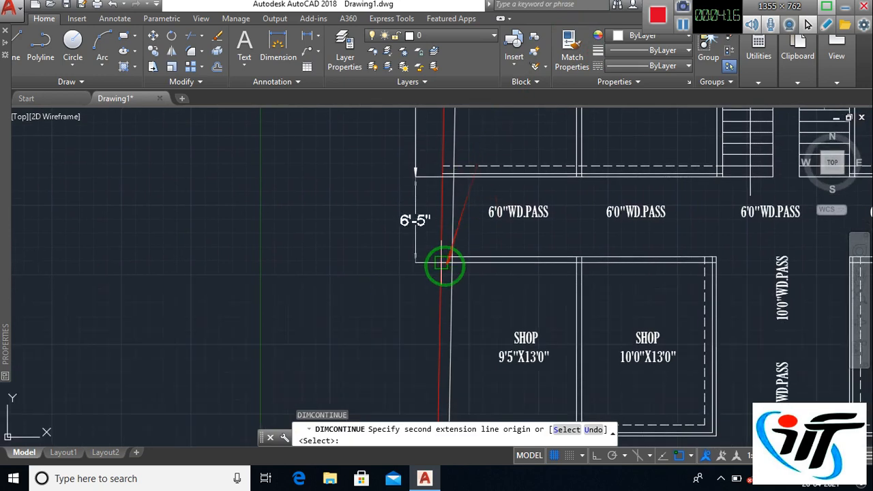
left_click(441, 261)
middle_click_drag(437, 306, 416, 148)
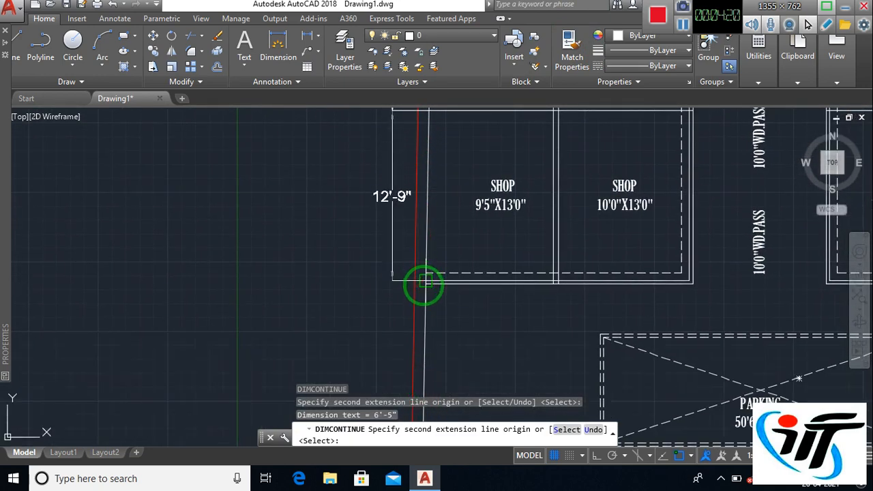
left_click(425, 285)
- Continue the chain past the parking area to the upper and lower walls of the 10'0"X12'0" shop
middle_click_drag(413, 287, 415, 176)
scroll(409, 369, "up", 4)
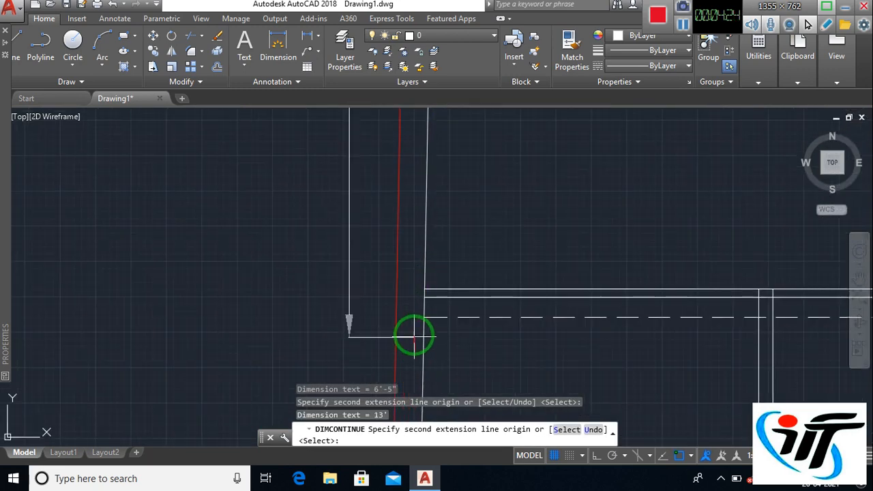
left_click(424, 297)
scroll(415, 314, "down", 8)
middle_click_drag(433, 333, 457, 210)
scroll(457, 210, "up", 2)
scroll(452, 249, "up", 6)
left_click(433, 263)
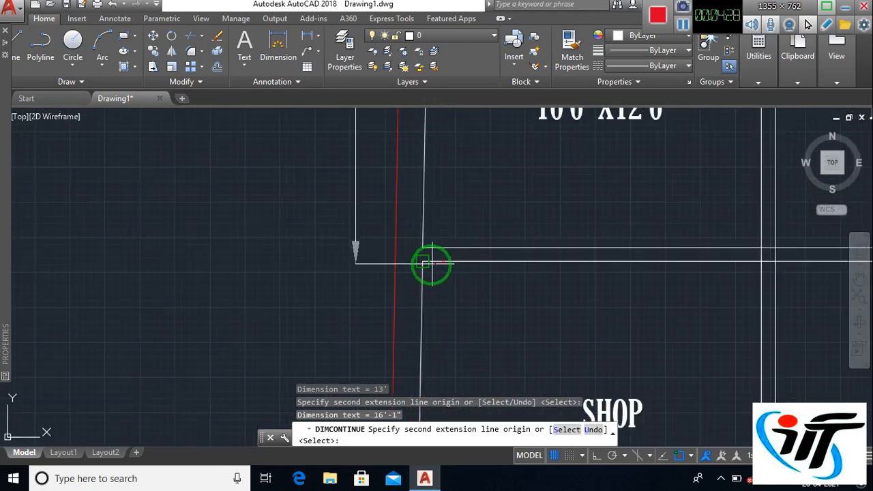
- Continue the chain to the lower wall of the 10'2"X12'10" shop beside the balcony, and end the continued dimension
scroll(432, 273, "down", 5)
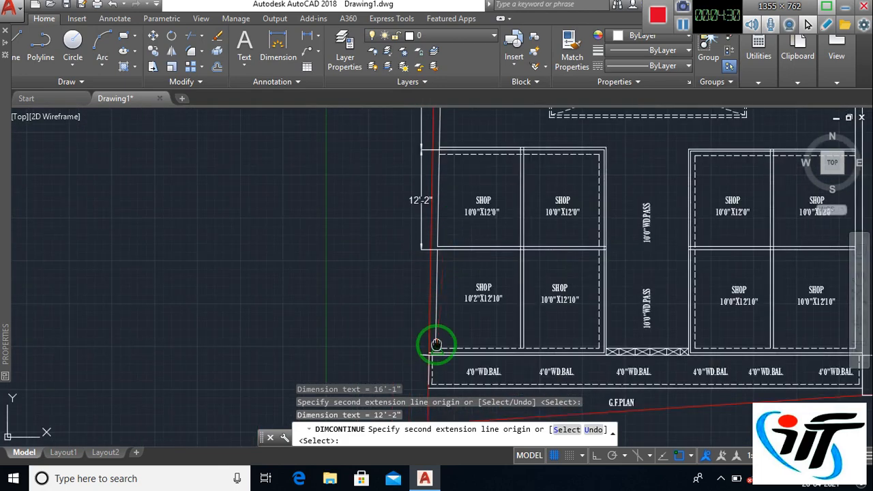
middle_click_drag(437, 343, 444, 288)
scroll(439, 303, "up", 6)
left_click(420, 289)
scroll(368, 332, "down", 2)
scroll(368, 332, "down", 4)
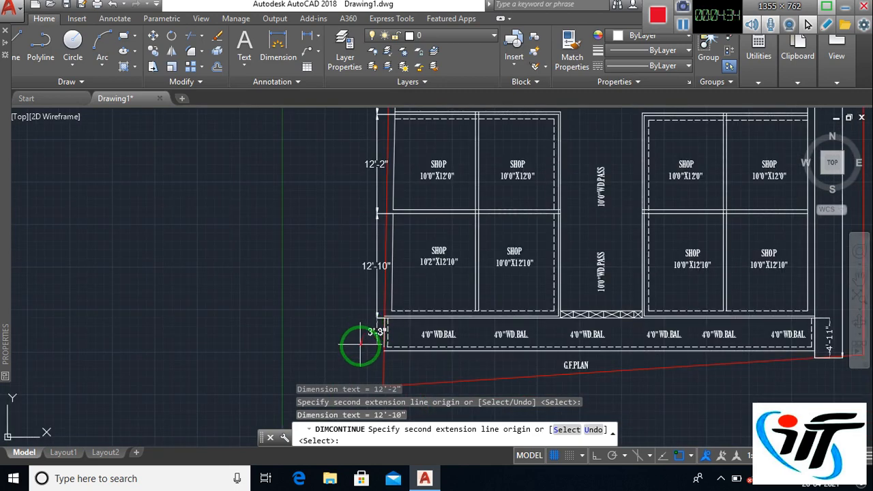
scroll(358, 352, "down", 4)
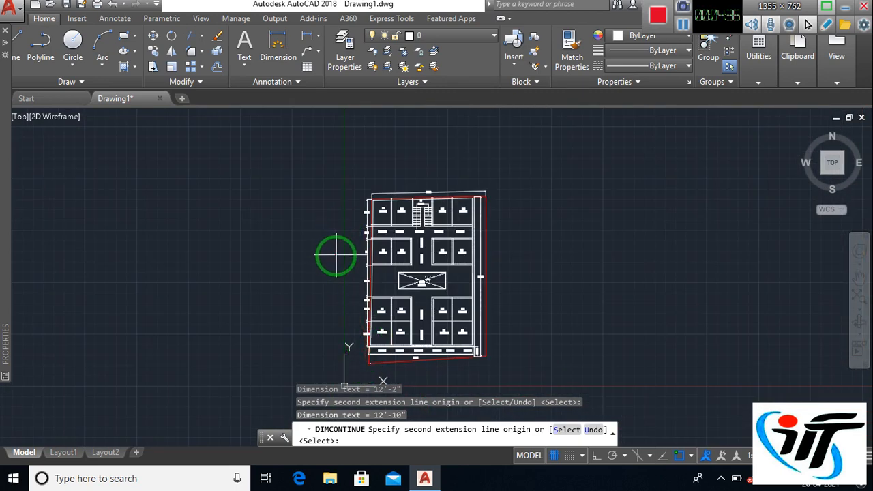
key("Escape")
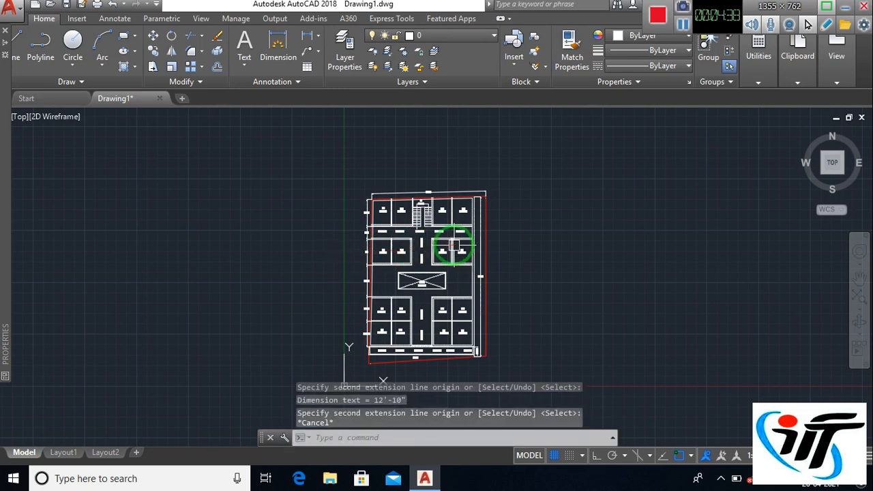
scroll(456, 237, "up", 2)
scroll(502, 205, "up", 4)
middle_click_drag(501, 198, 549, 300)
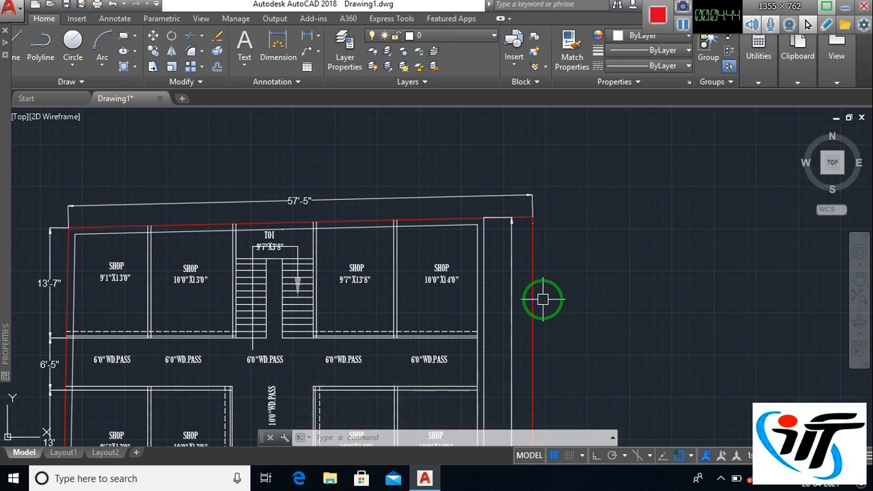
type("dim")
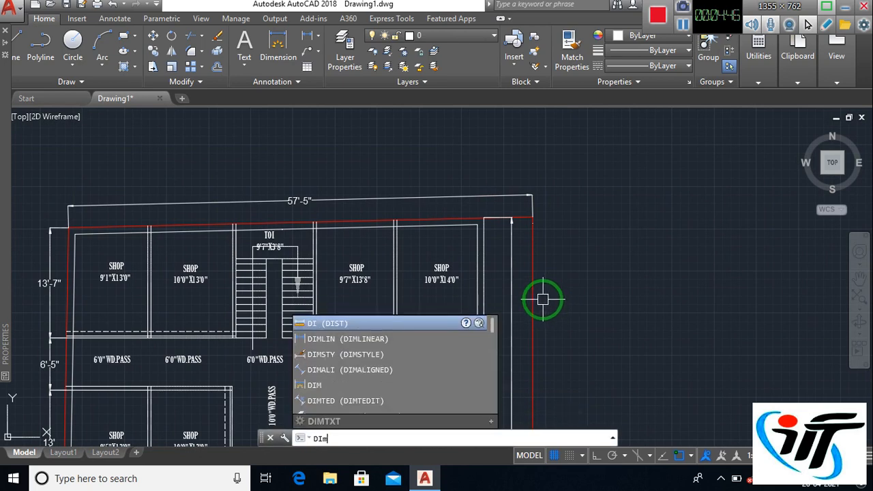
type("b")
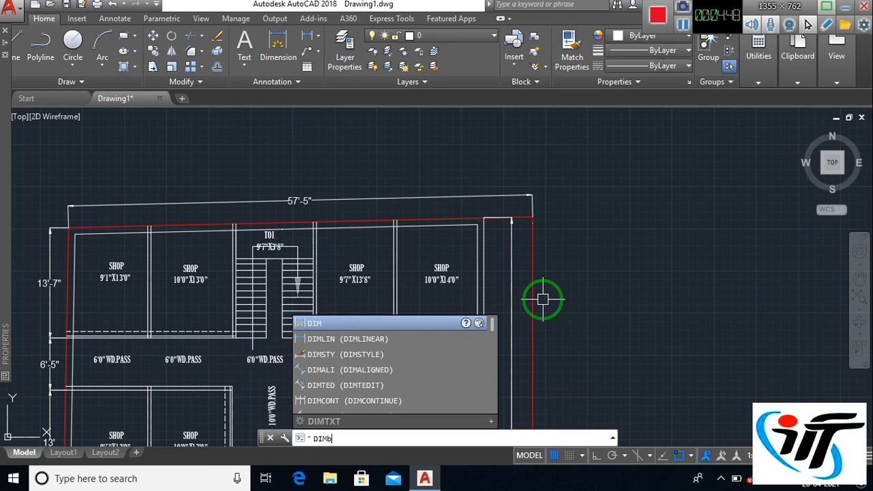
type("ase")
key("Return")
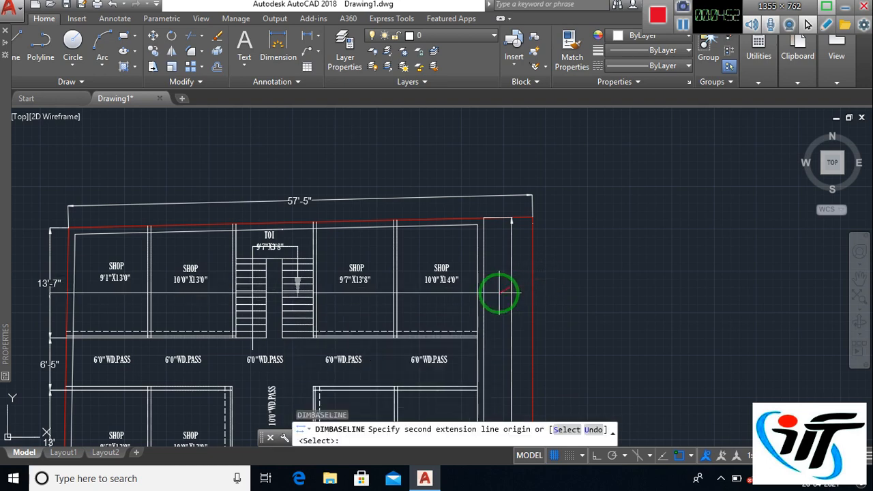
key("Escape")
type("Di")
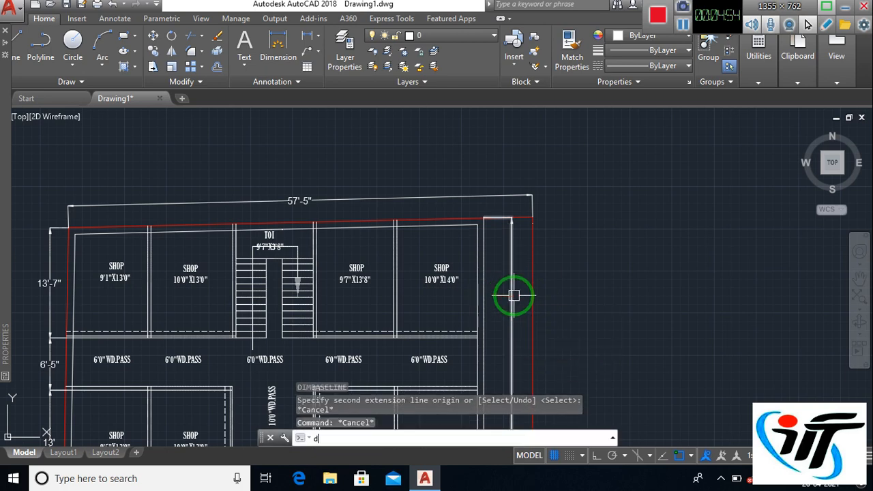
type("m")
key("Escape")
key("Escape")
- Add a vertical linear dimension from the outer wall line's upper end to the lower wall of the 10'0"X14'0" shop, placed in the side gap
type("dli")
key("Return")
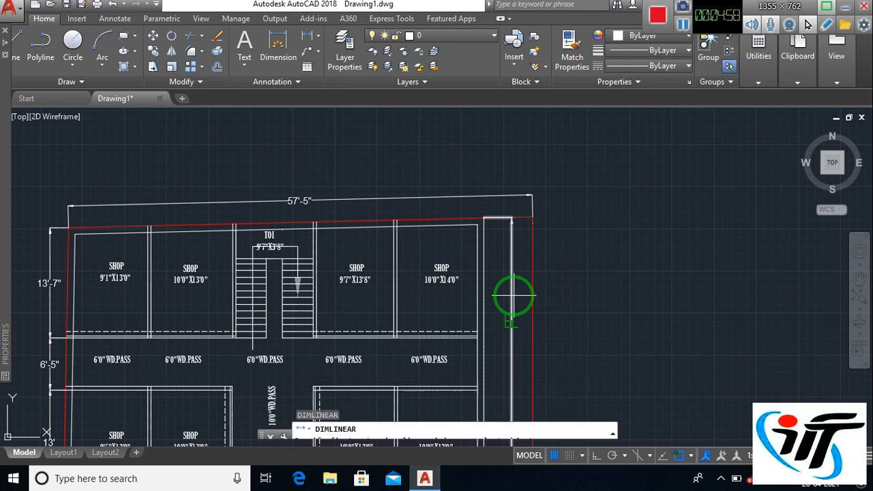
left_click_drag(575, 228, 506, 202)
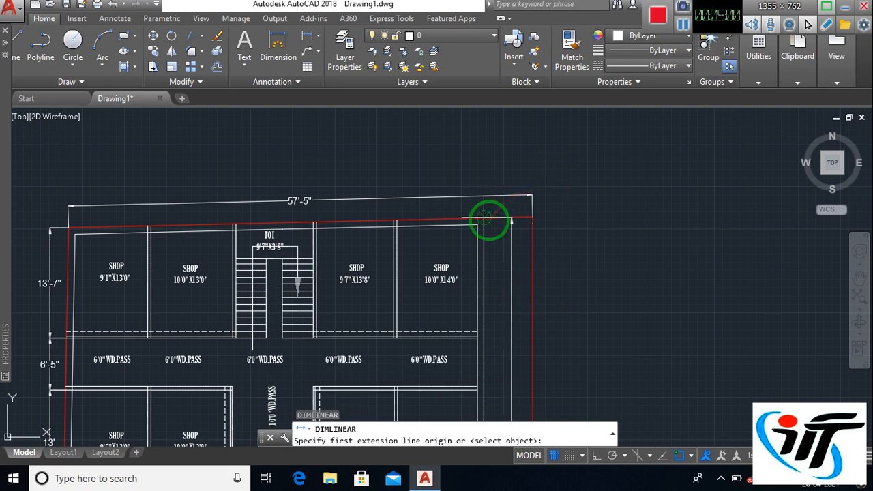
left_click(485, 219)
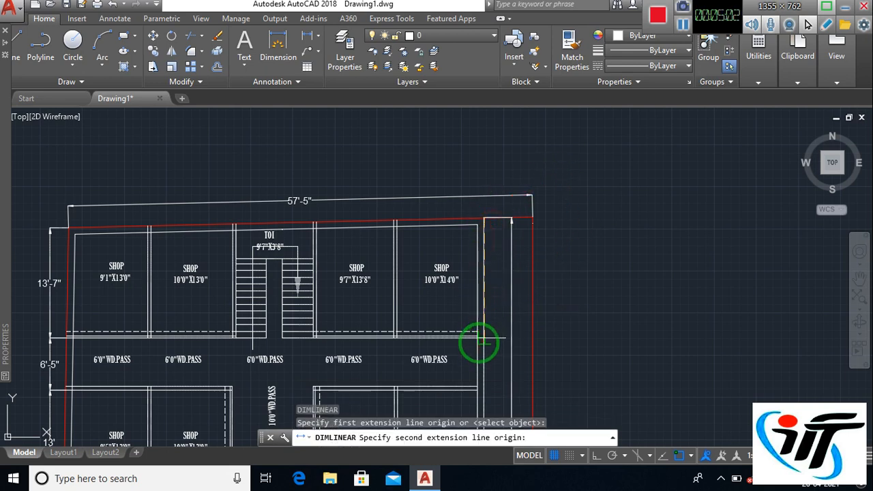
left_click(481, 338)
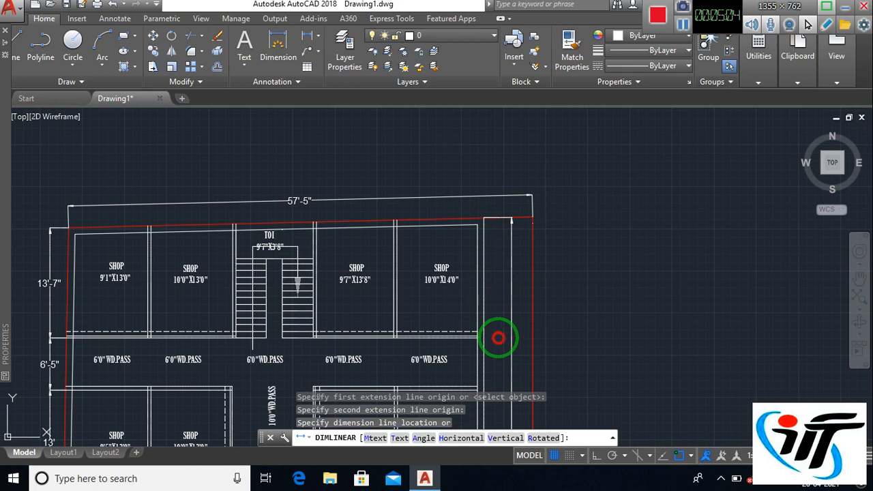
left_click(497, 337)
- Add baseline dimensions from the new side-gap dimension to the upper and lower walls of the 10'0"X13'0" shop
scroll(503, 363, "up", 2)
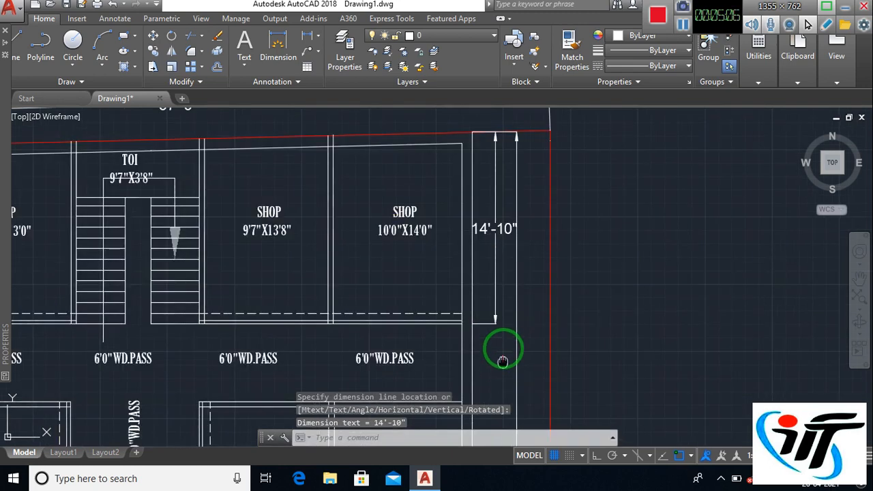
middle_click_drag(502, 362, 497, 324)
type("DIMb")
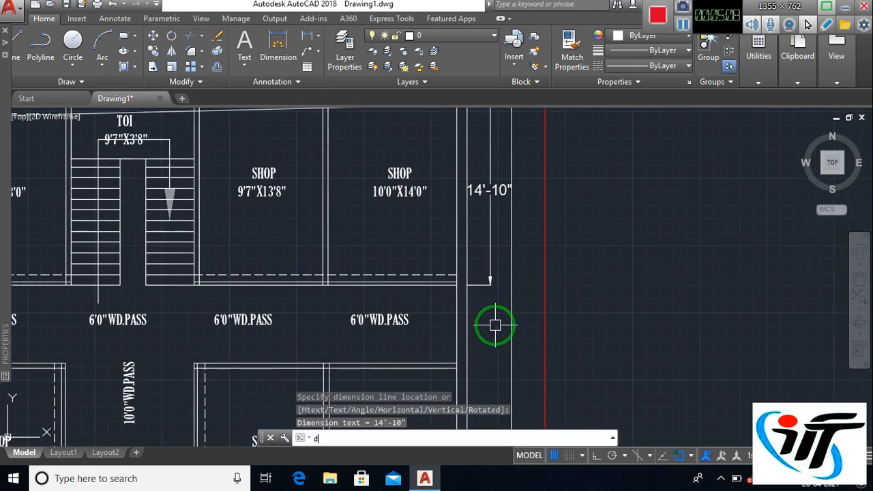
type("ase")
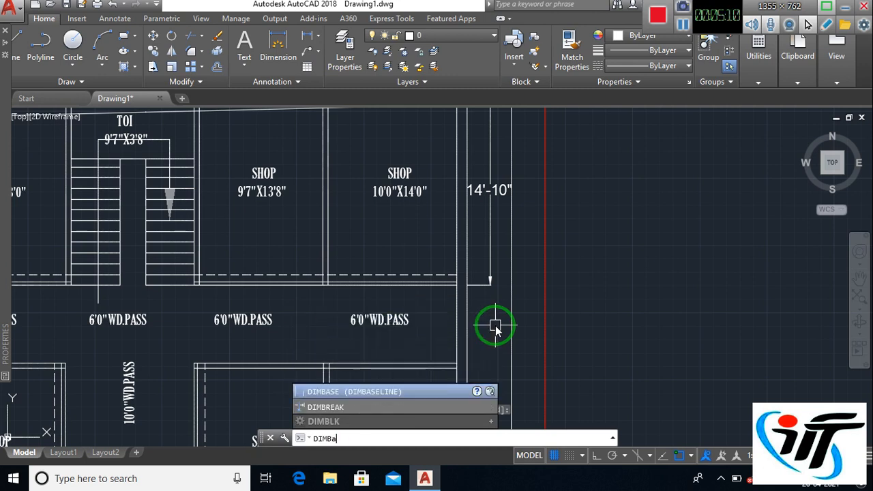
key("Return")
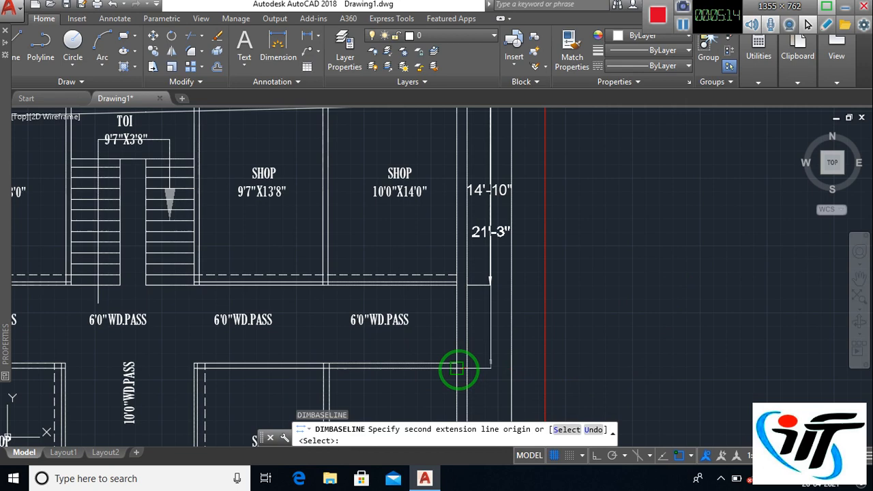
left_click(458, 367)
scroll(551, 348, "down", 6)
middle_click_drag(551, 348, 544, 226)
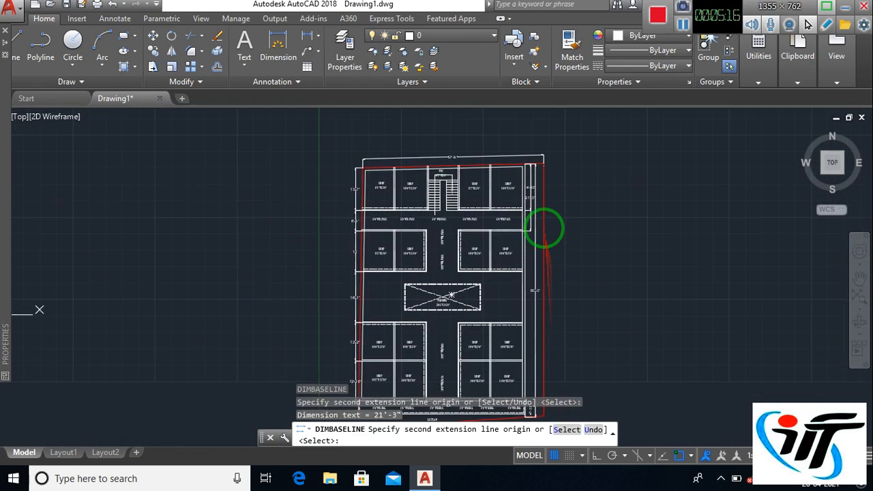
scroll(522, 273, "up", 6)
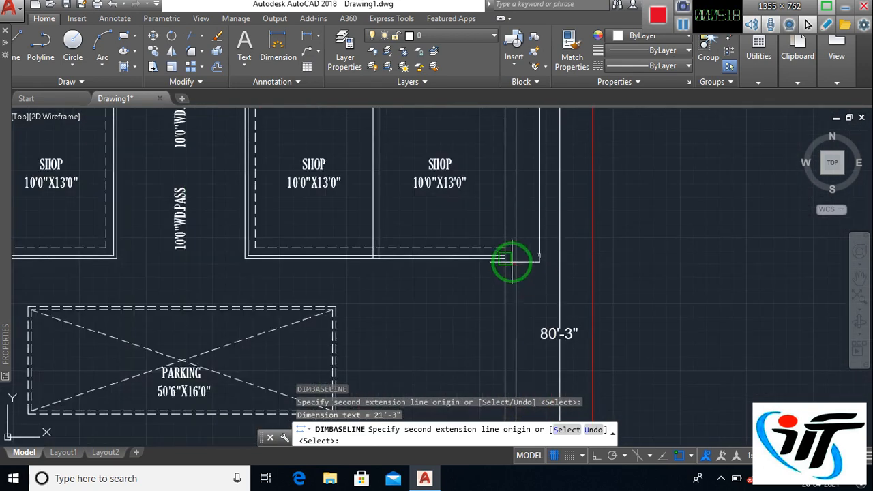
left_click(505, 260)
- Add further baseline dimensions in the side gap to the upper and lower walls of the 10'0"X12'0" shop below the parking area
scroll(549, 273, "down", 4)
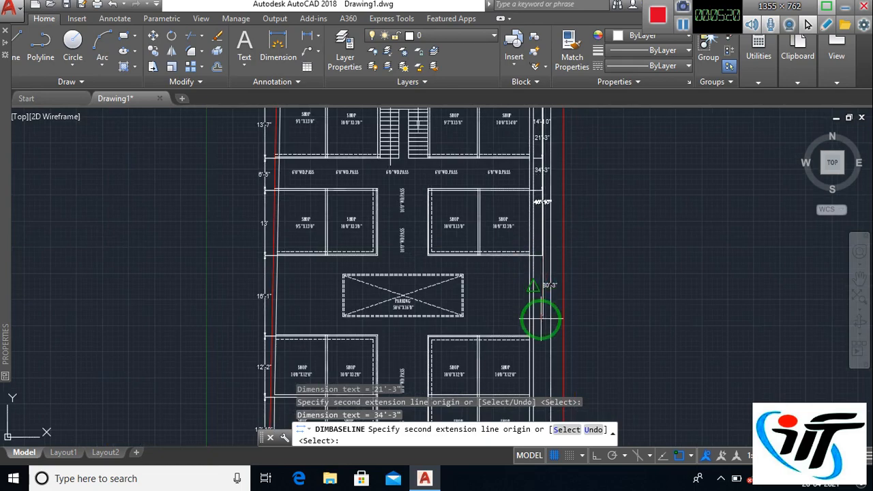
scroll(542, 315, "up", 4)
scroll(543, 317, "up", 3)
middle_click_drag(503, 374, 528, 296)
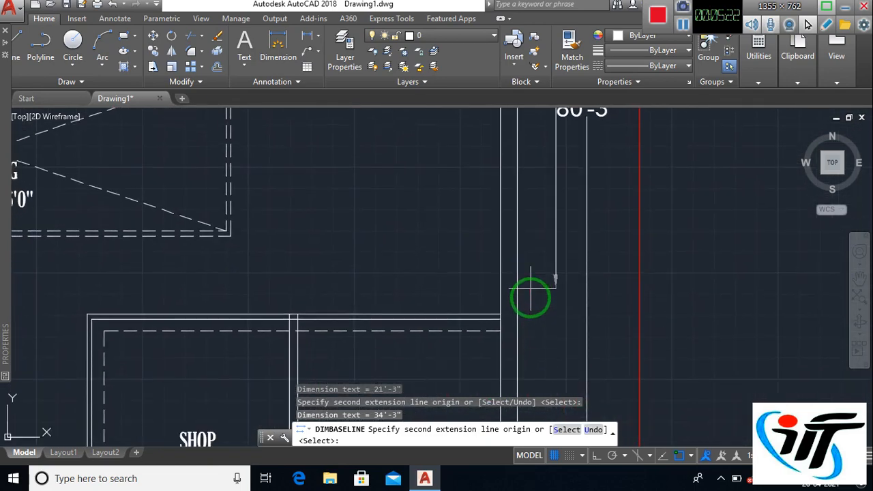
scroll(558, 314, "down", 3)
left_click(555, 361)
middle_click_drag(555, 360, 544, 196)
left_click(532, 238)
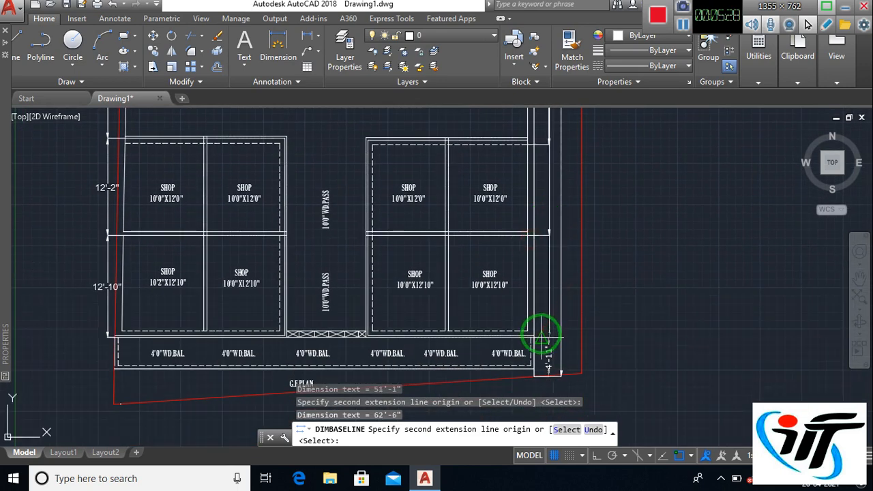
- Add a baseline dimension to the lower wall of the 10'0"X12'10" shop, and end the baseline series
left_click(569, 351)
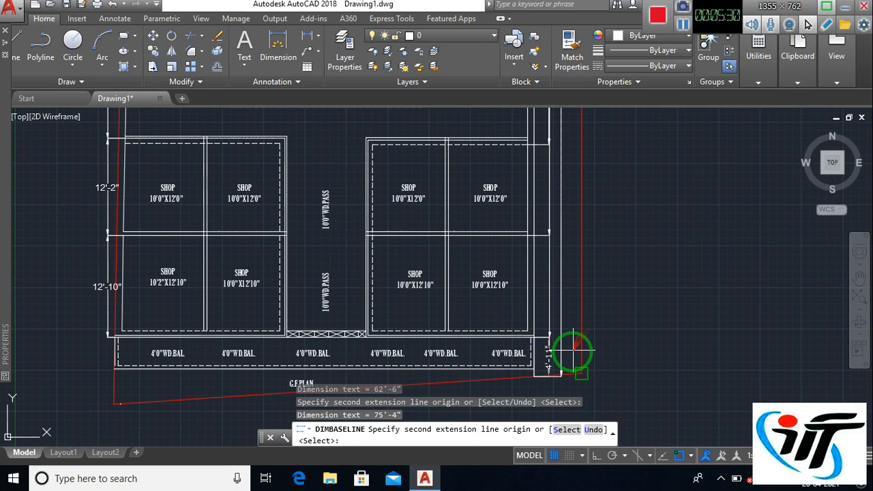
scroll(569, 354, "down", 4)
key("Escape")
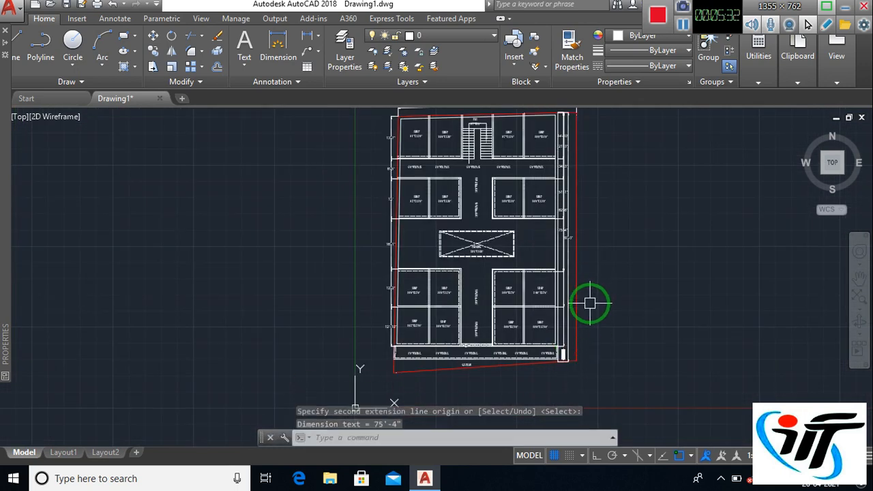
- Apply DIMEDIT's Oblique option to the overall dimension above the plan's upper boundary, with no obliquing angle
middle_click_drag(587, 263, 570, 353)
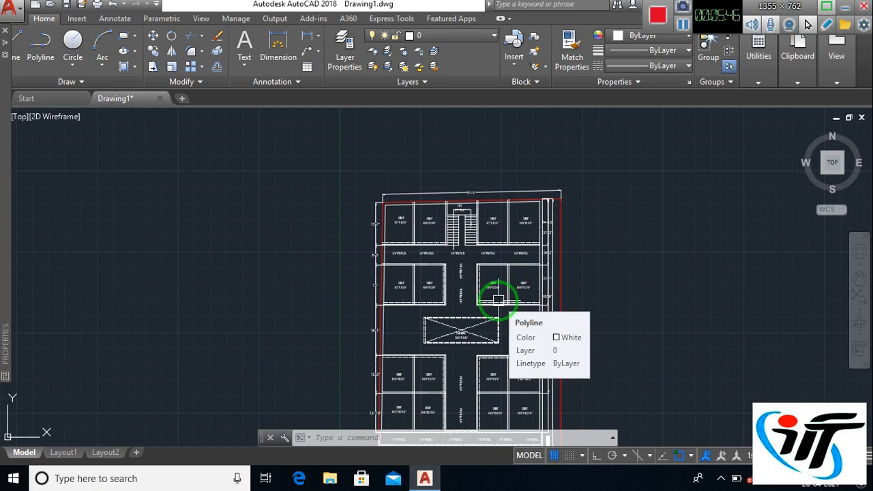
scroll(473, 189, "up", 5)
scroll(481, 168, "up", 4)
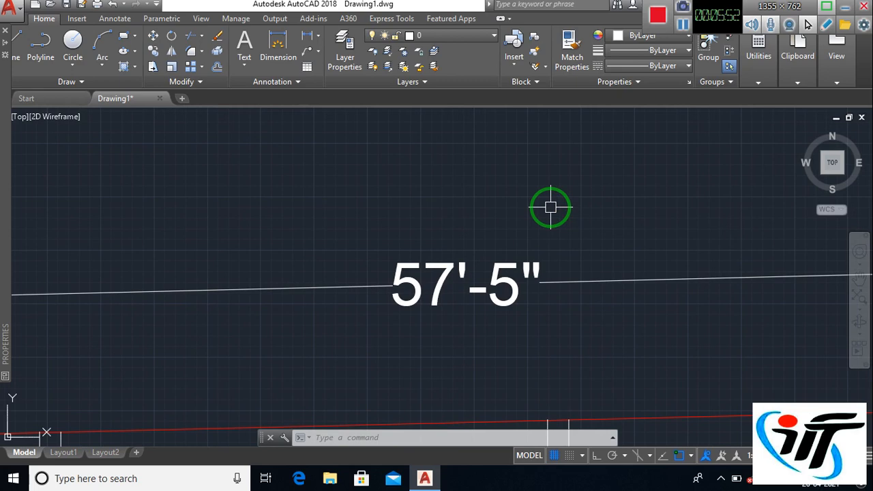
type("dimedt")
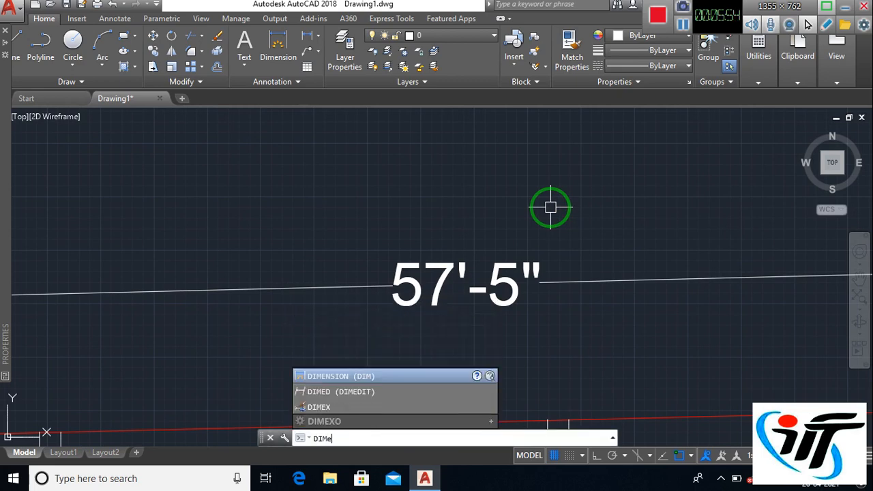
type("i")
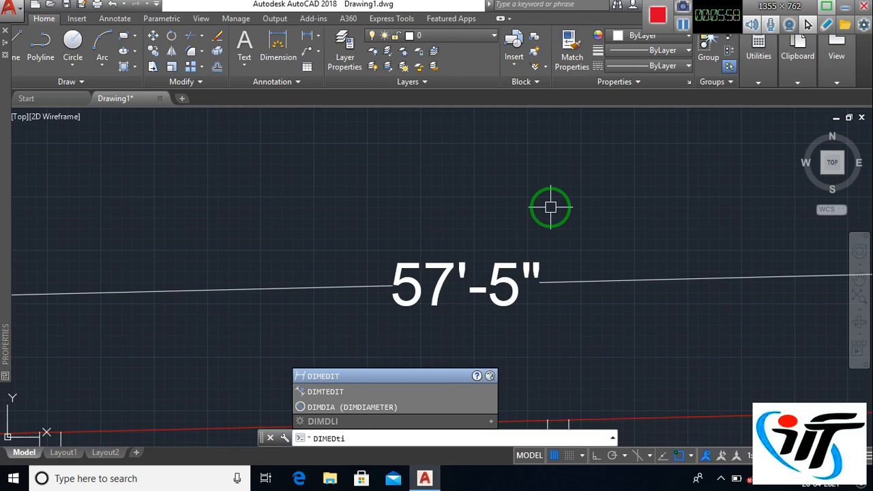
left_click(345, 375)
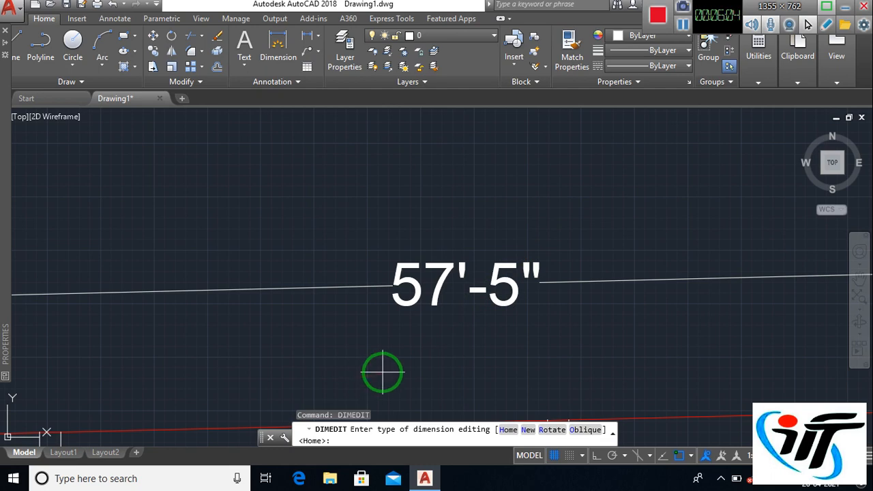
type("o")
key("Return")
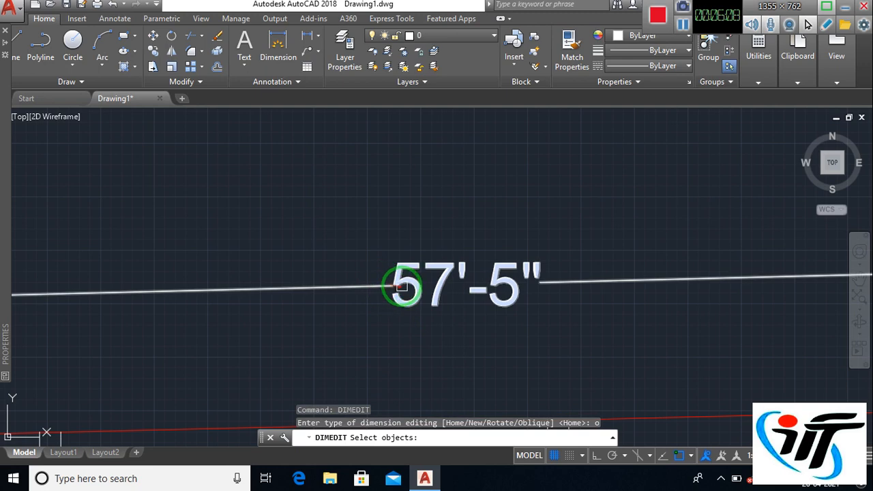
left_click(401, 283)
key("Return")
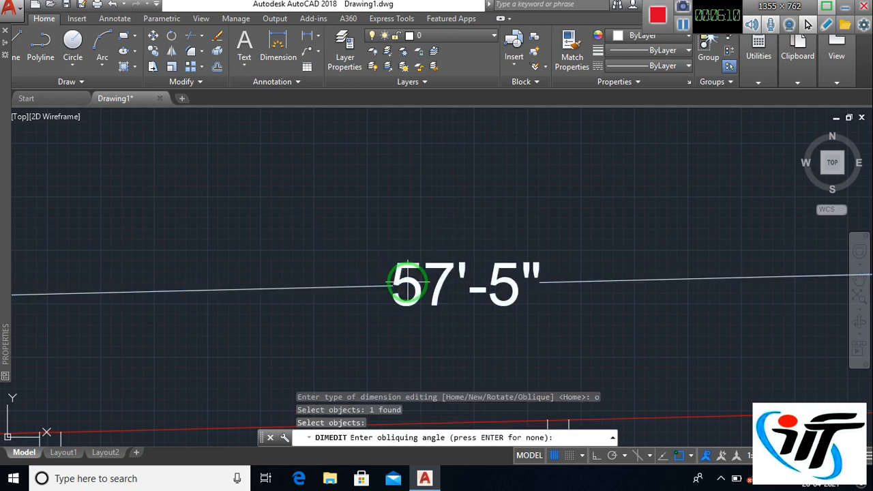
key("Return")
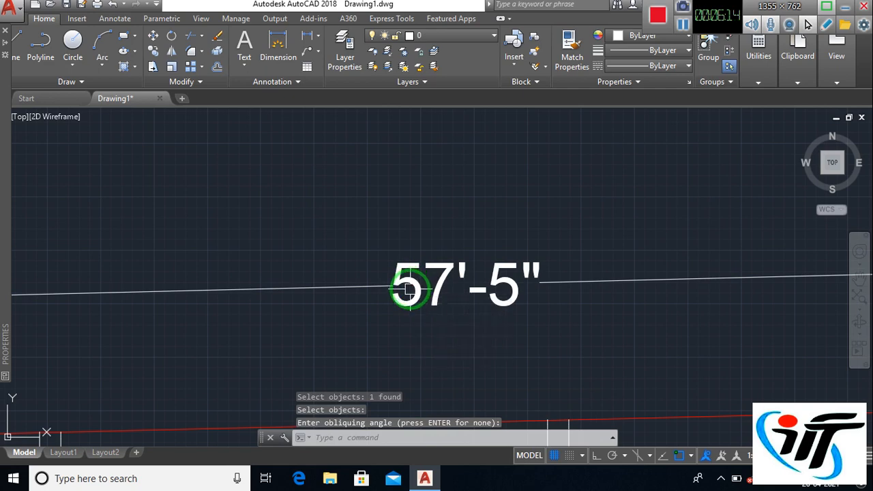
- Rotate the text of the overall dimension above the upper boundary to 45 degrees with DIMEDIT's Rotate option
key("Up")
key("Return")
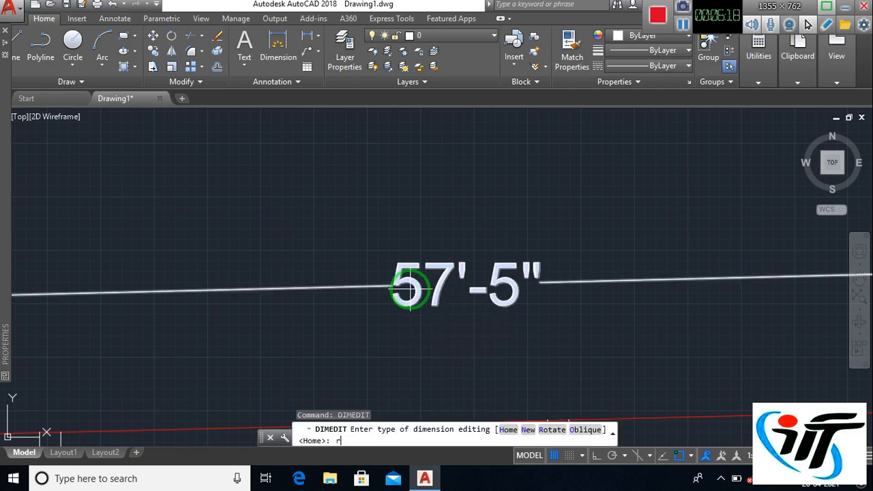
type("r")
key("Return")
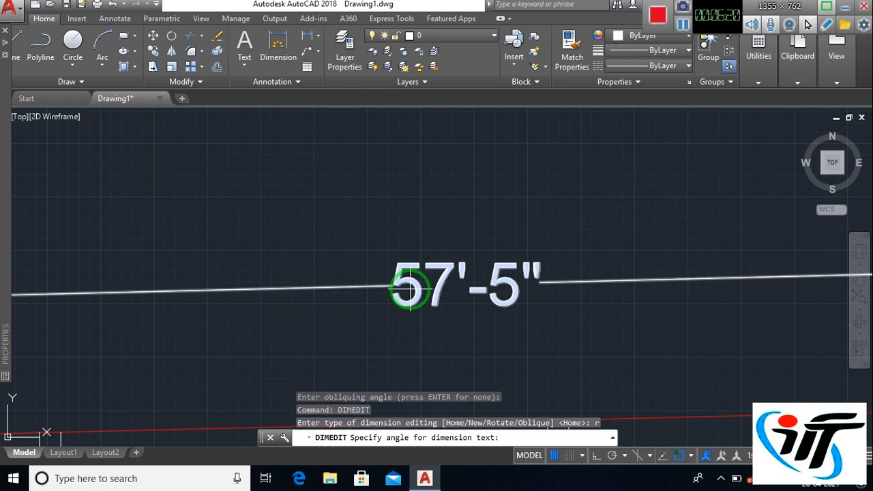
key("Return")
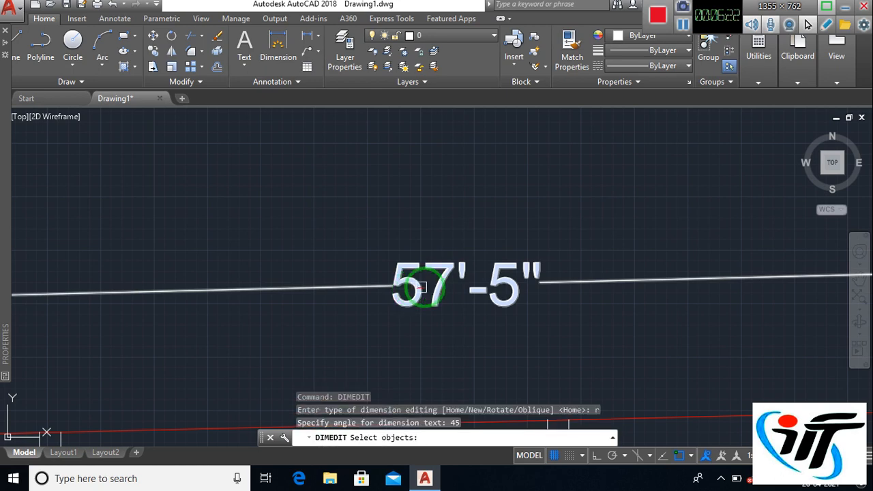
scroll(437, 284, "down", 8)
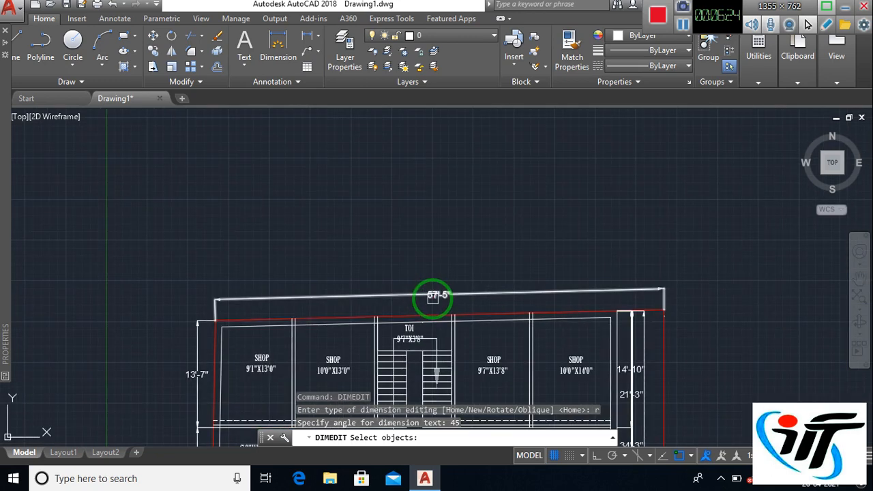
scroll(432, 300, "up", 2)
left_click(432, 294)
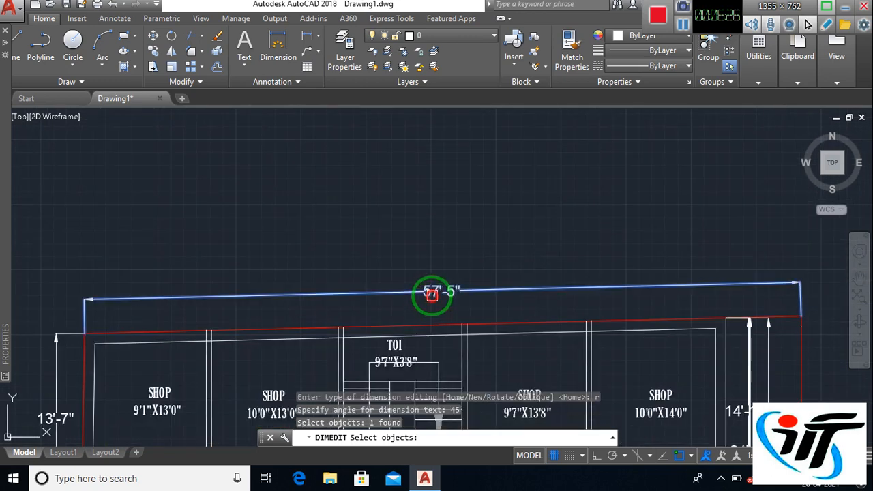
key("Return")
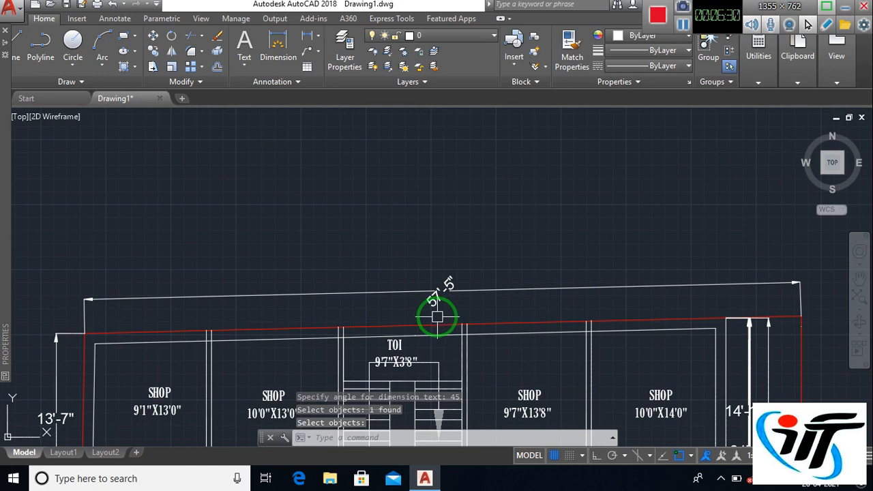
- Slant the extension lines of the overall upper dimension with DIMEDIT's Oblique option at an angle of 30 degrees
key("Return")
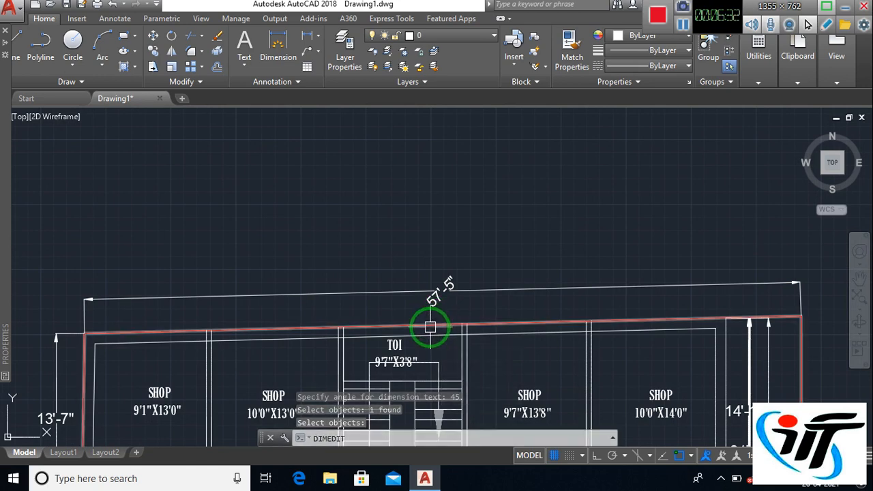
key("Return")
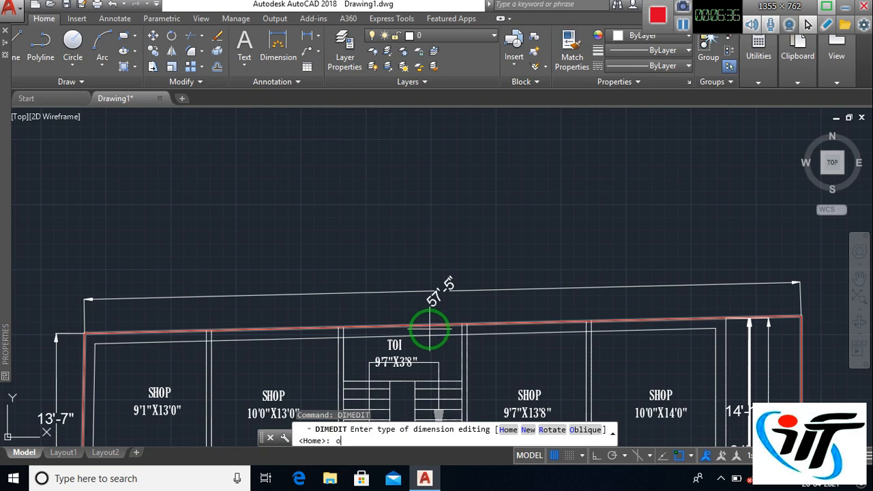
type("o")
key("Return")
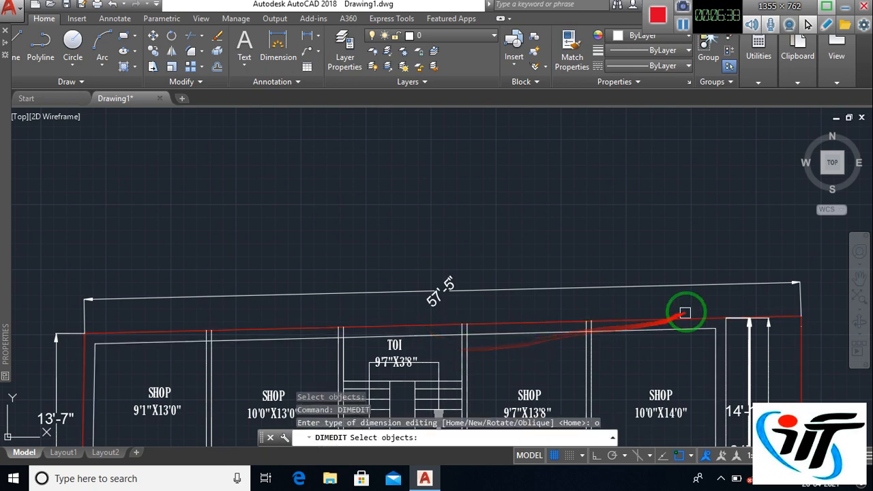
left_click(792, 283)
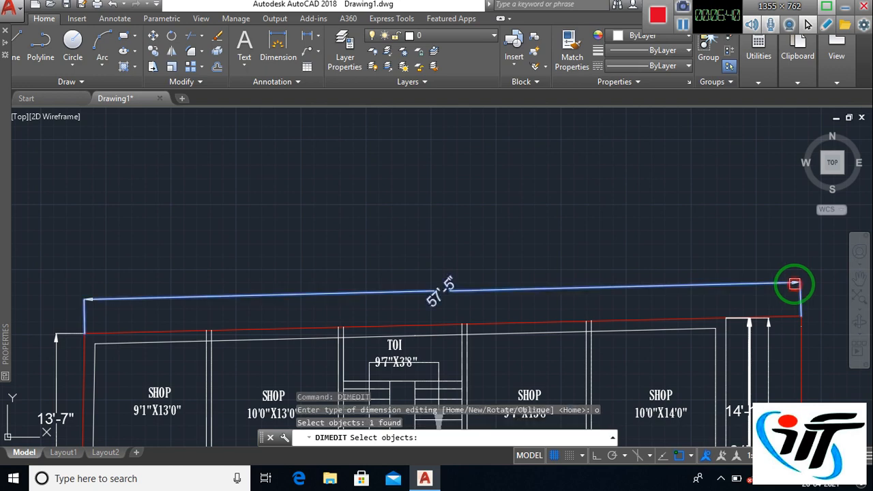
key("Return")
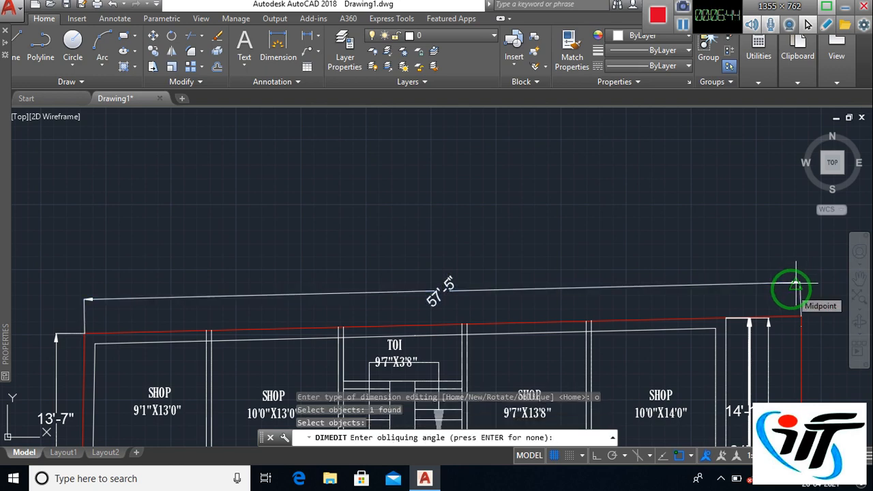
type("30")
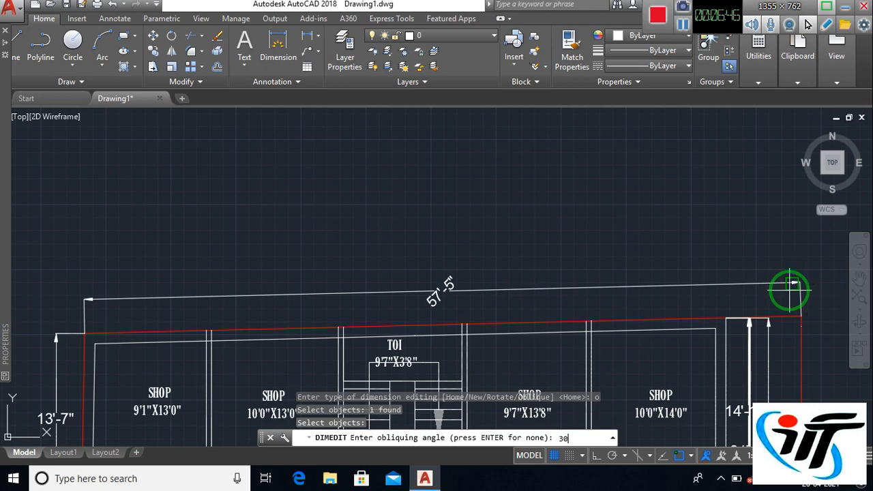
key("Return")
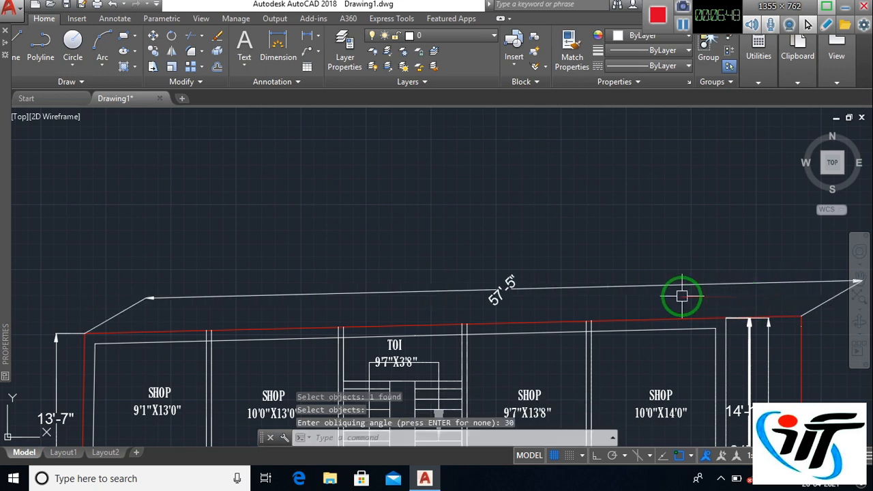
- Undo the 30-degree obliquing of the overall upper dimension
mouse_move(587, 284)
middle_mouse_down()
mouse_move(475, 255)
mouse_move(468, 230)
middle_mouse_up()
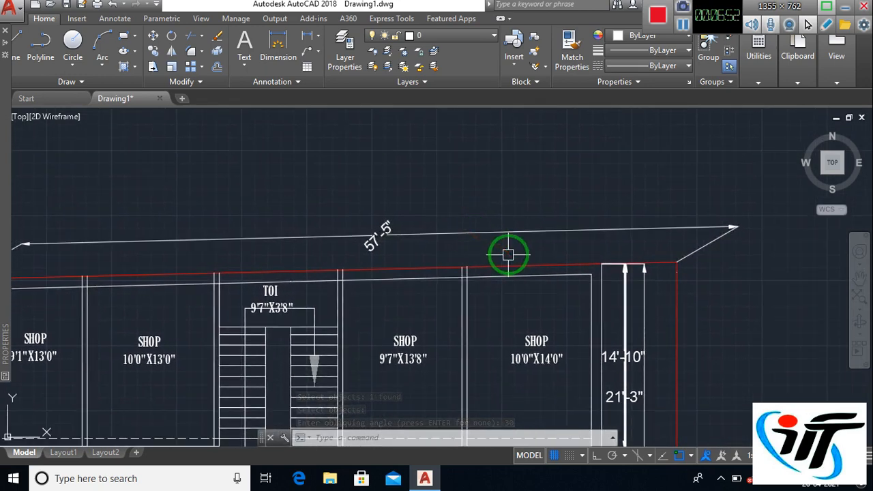
scroll(546, 243, "down", 2)
scroll(540, 263, "up", 2)
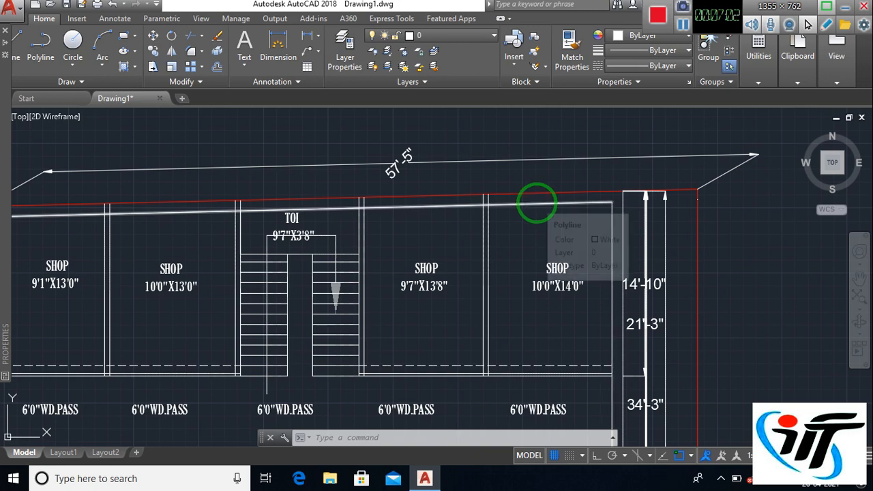
key("ctrl+z")
key("ctrl+z")
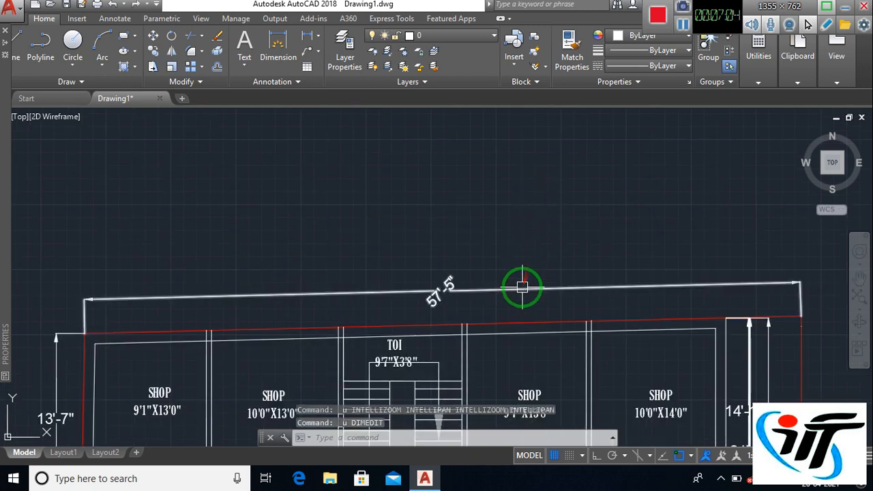
- Return the rotated text of the overall upper dimension to its default orientation with DIMEDIT's Home option
middle_click_drag(521, 286, 521, 261)
type("DIMEDIT")
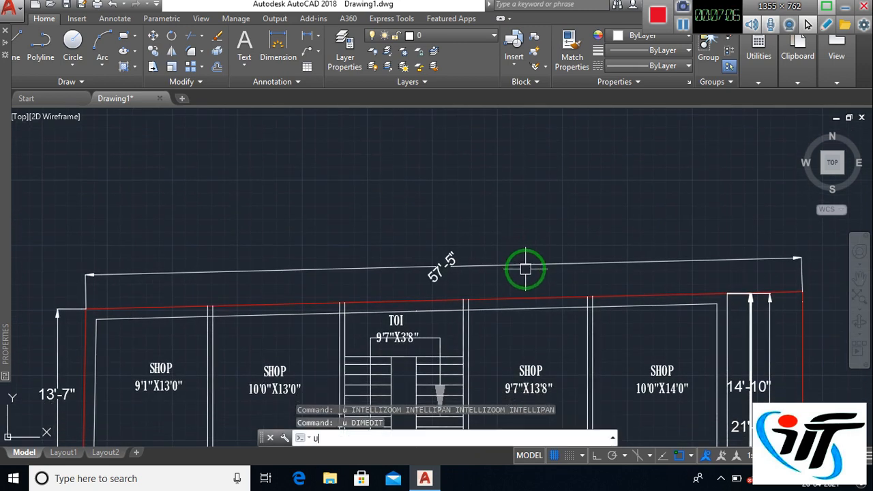
key("Return")
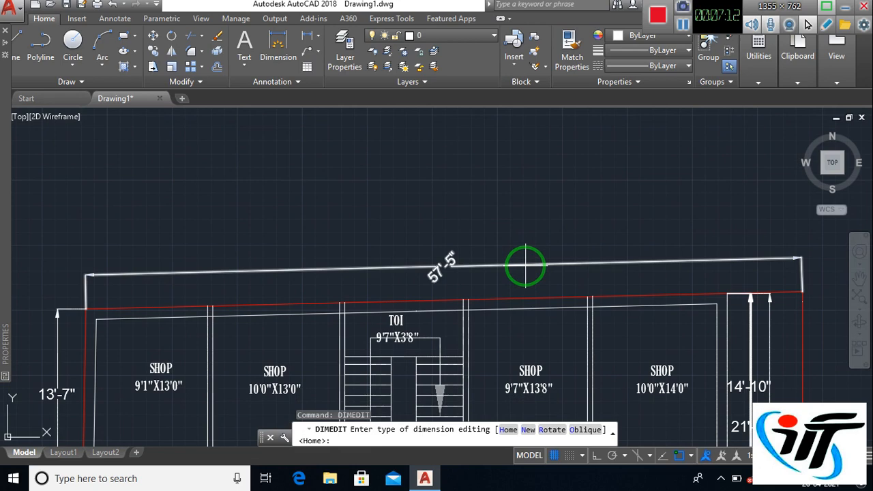
key("Return")
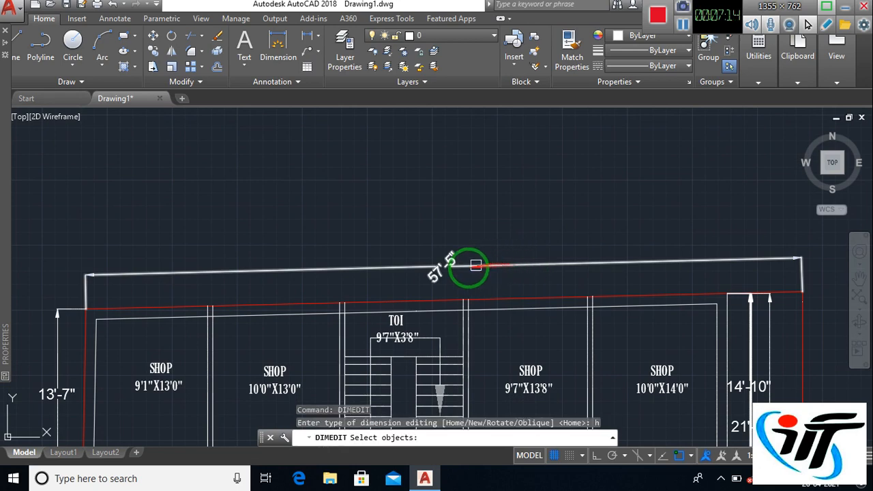
left_click(448, 263)
key("Return")
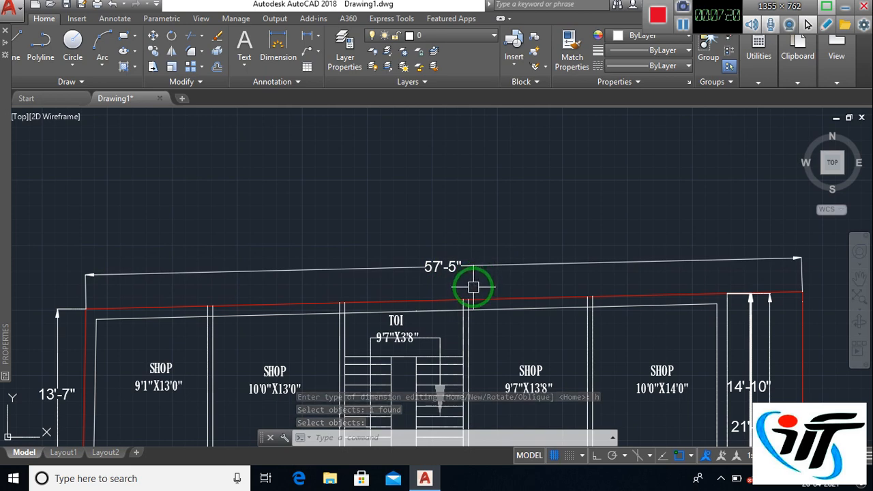
mouse_move(485, 282)
middle_mouse_down()
mouse_move(481, 156)
mouse_move(501, 271)
mouse_move(499, 208)
middle_mouse_up()
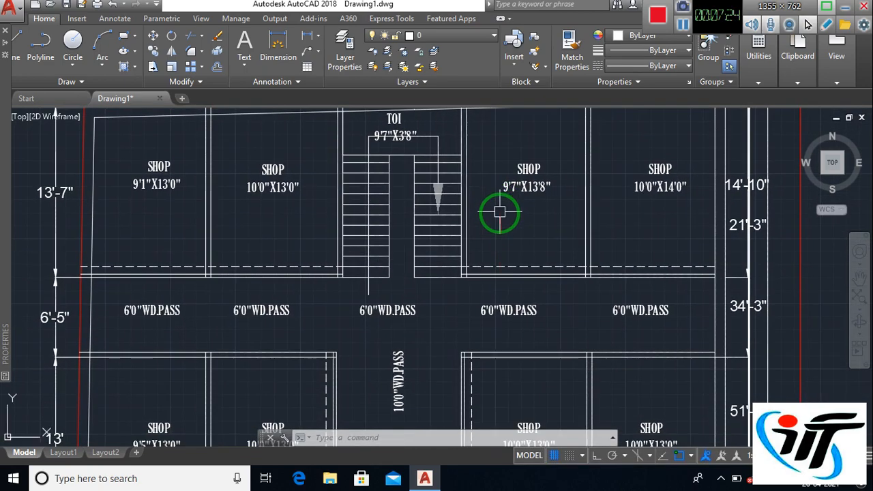
scroll(522, 211, "down", 5)
scroll(522, 217, "up", 3)
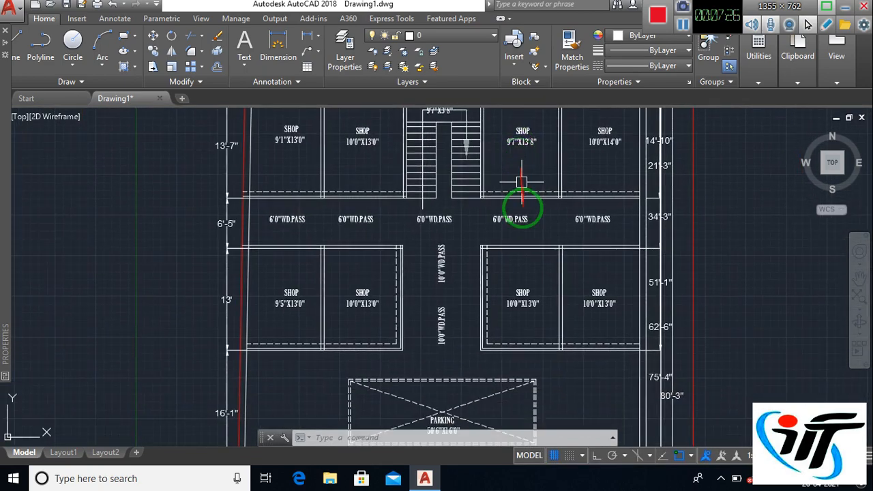
middle_click_drag(506, 244, 439, 370)
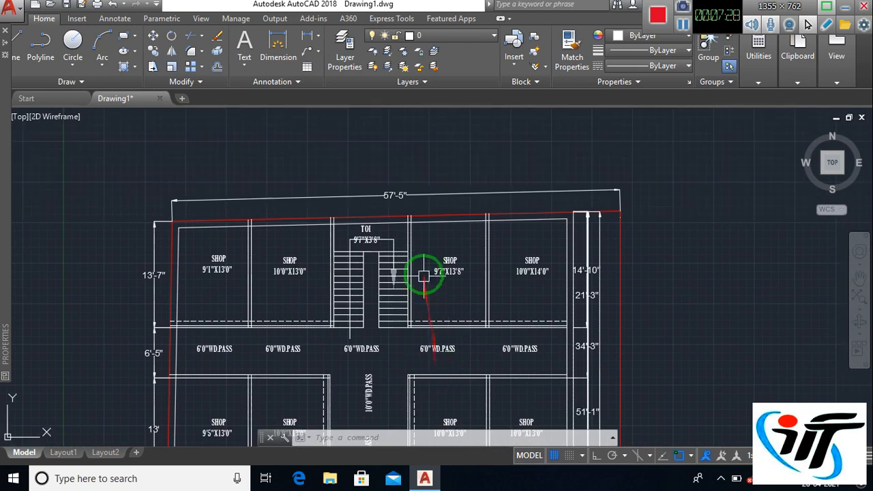
scroll(389, 180, "up", 6)
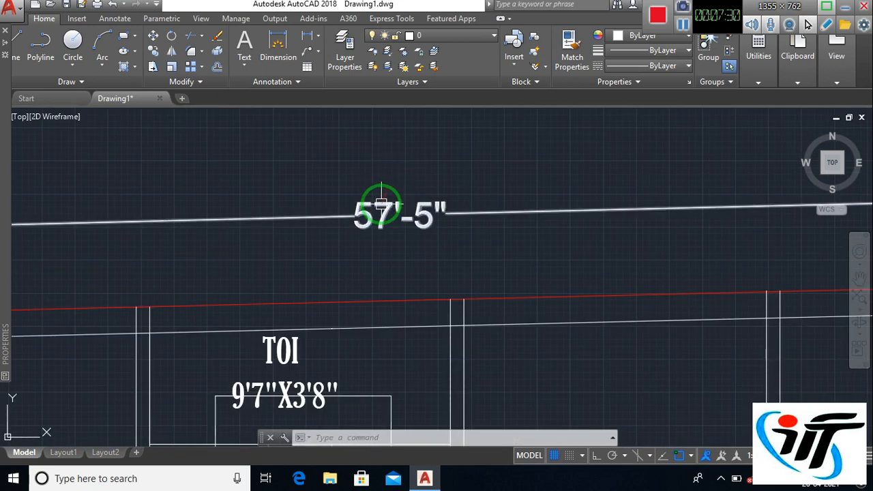
scroll(385, 208, "down", 5)
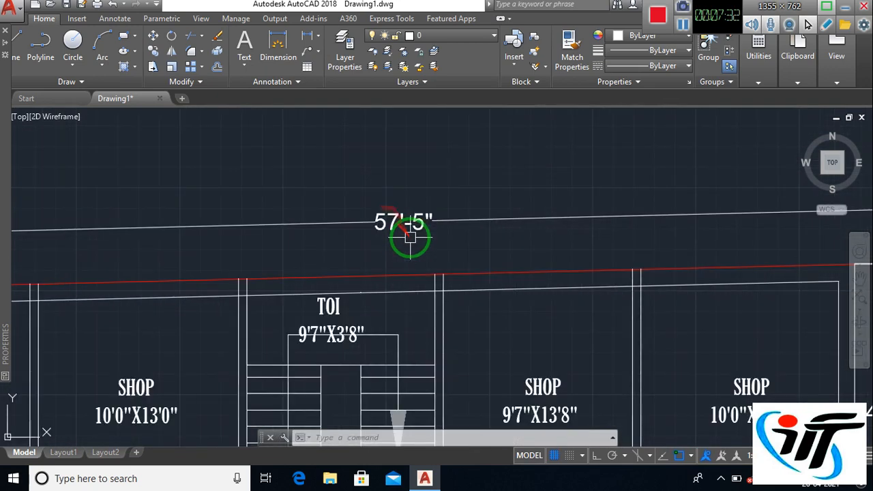
- Set the dimension variable DIMEXE to 5 so extension lines run past the dimension line
middle_click_drag(390, 211, 429, 221)
type("d")
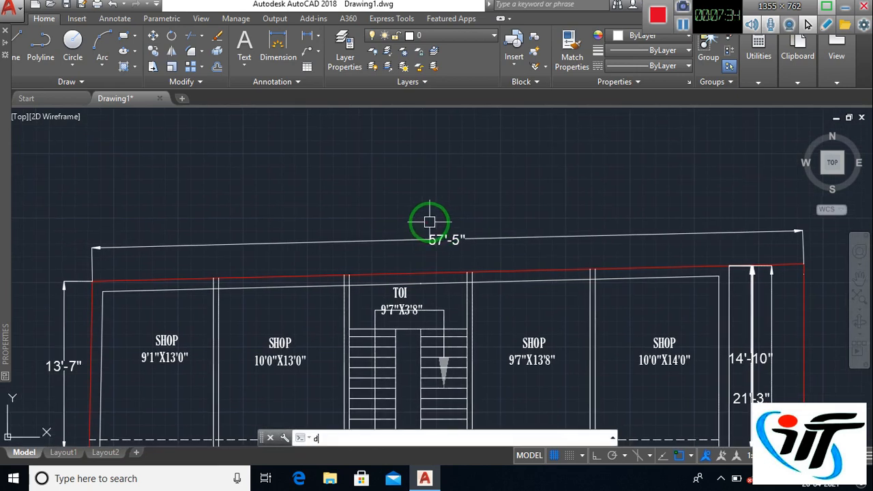
type("imex")
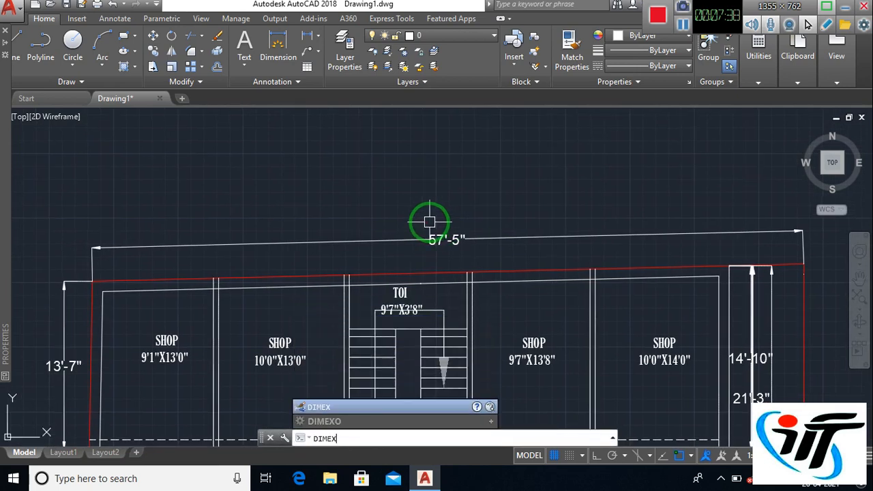
type("e")
key("Return")
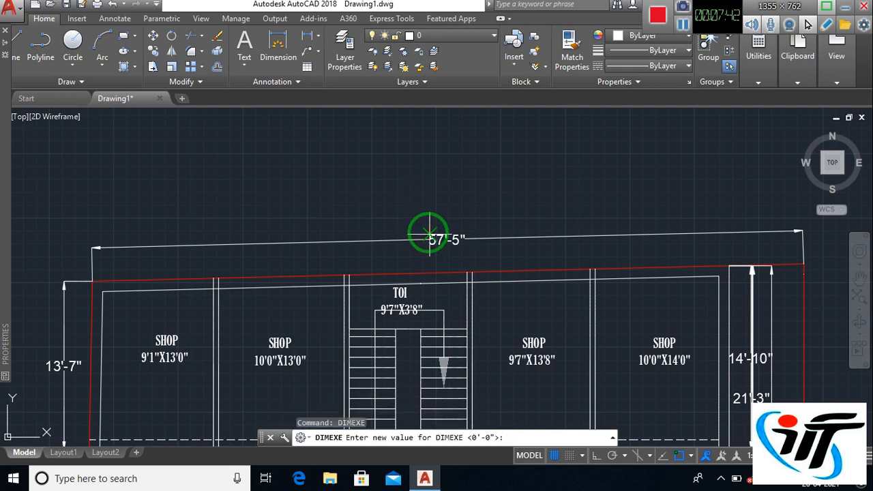
type("5")
key("Return")
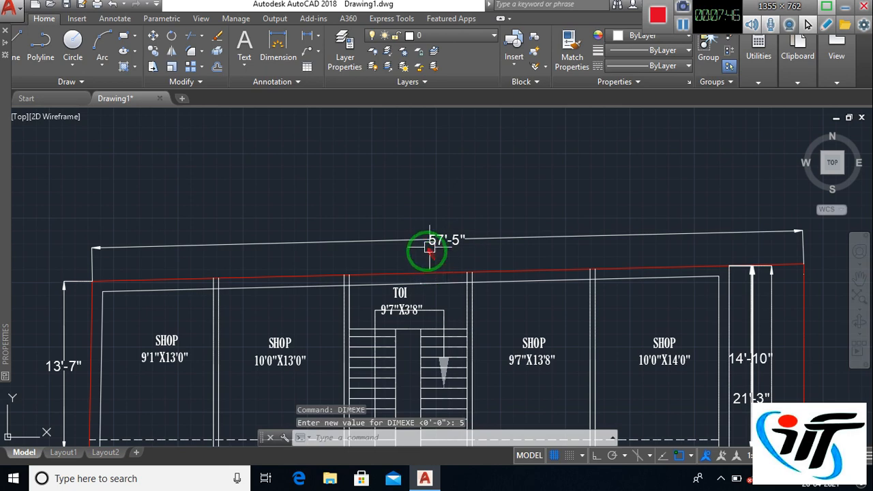
- Replace the overall upper dimension with a new aligned one from the upper-left boundary corner to the outer line beside the right-hand shop
left_click(433, 240)
key("Delete")
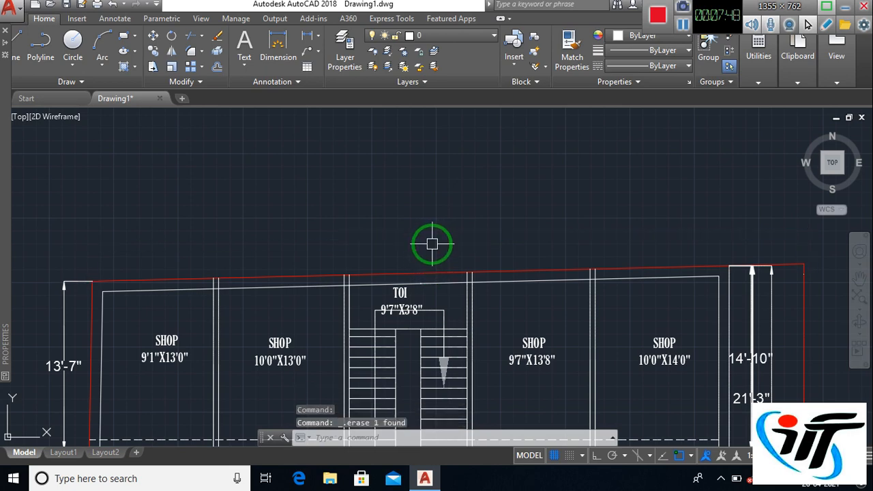
type("d")
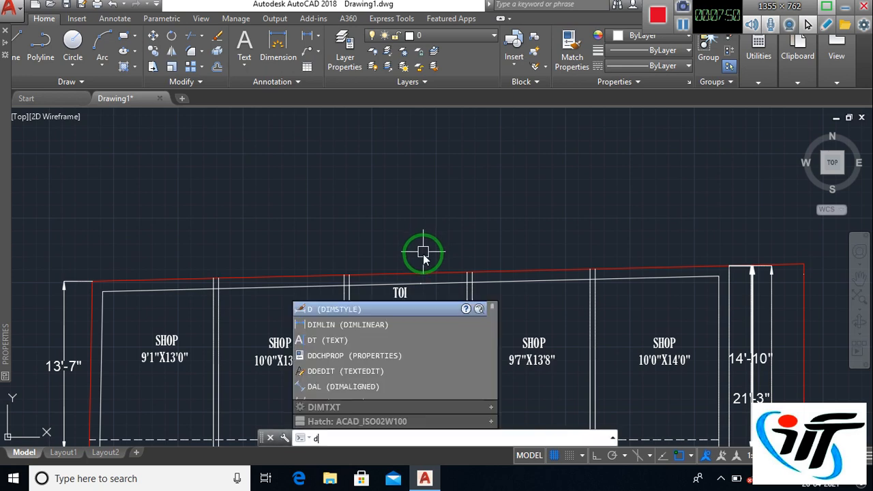
type("al")
key("Return")
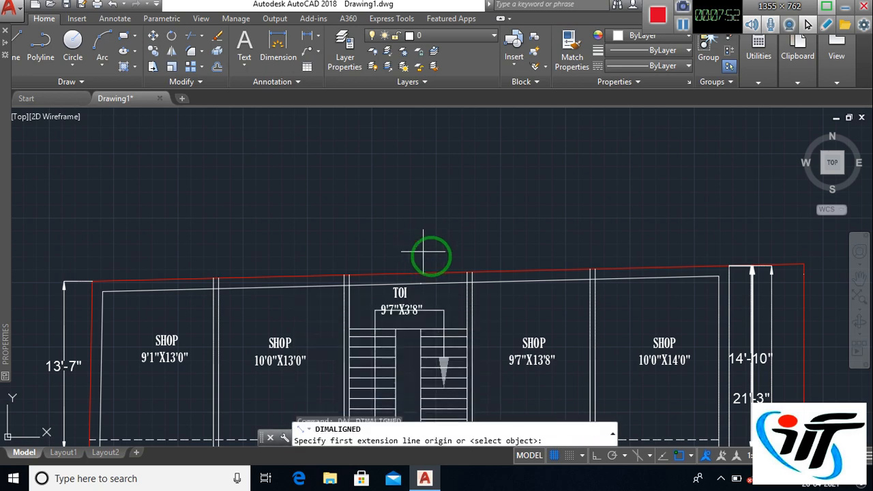
left_click(91, 282)
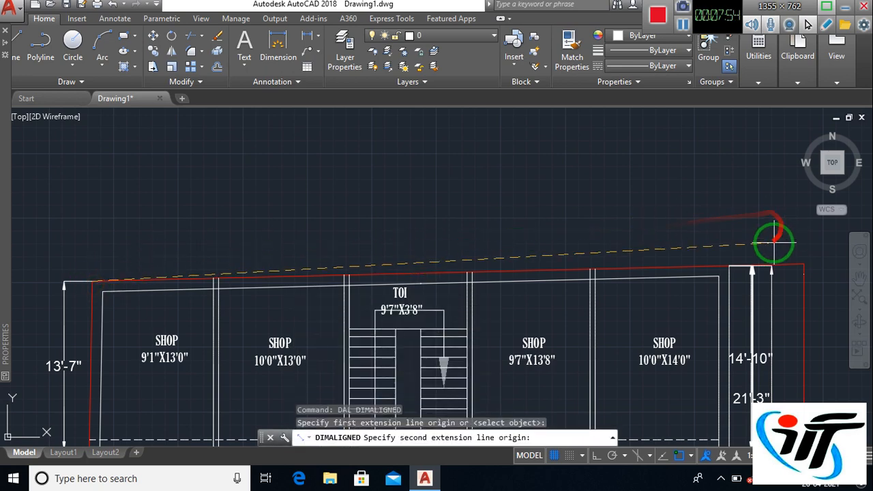
left_click(730, 262)
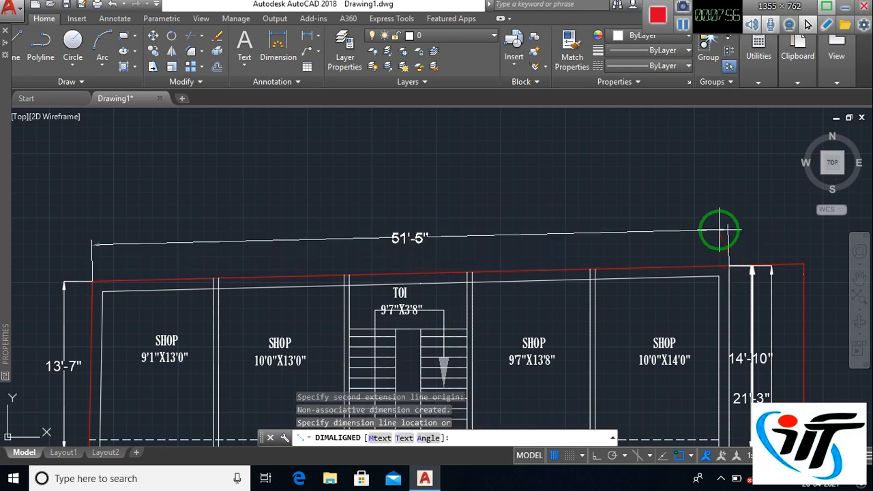
left_click(721, 230)
- Examine how far the right extension line of the new aligned dimension extends past its arrowhead
scroll(741, 230, "up", 5)
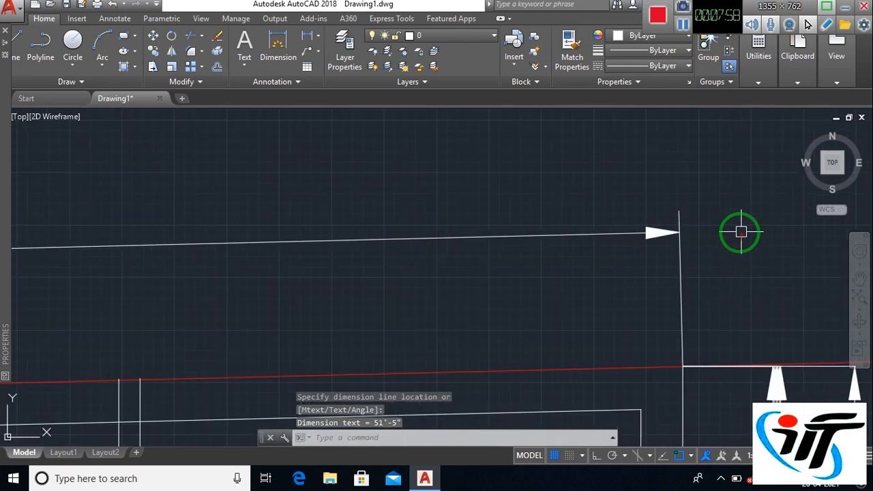
scroll(684, 226, "up", 3)
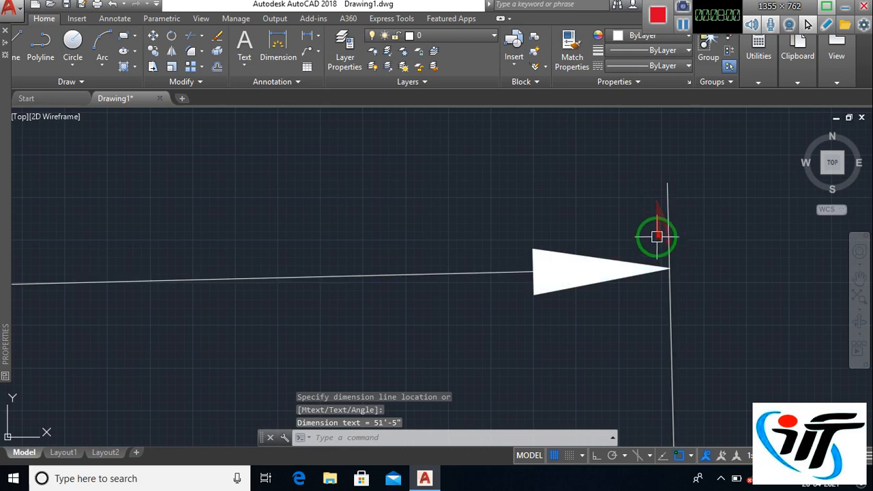
scroll(663, 235, "down", 2)
scroll(680, 240, "down", 3)
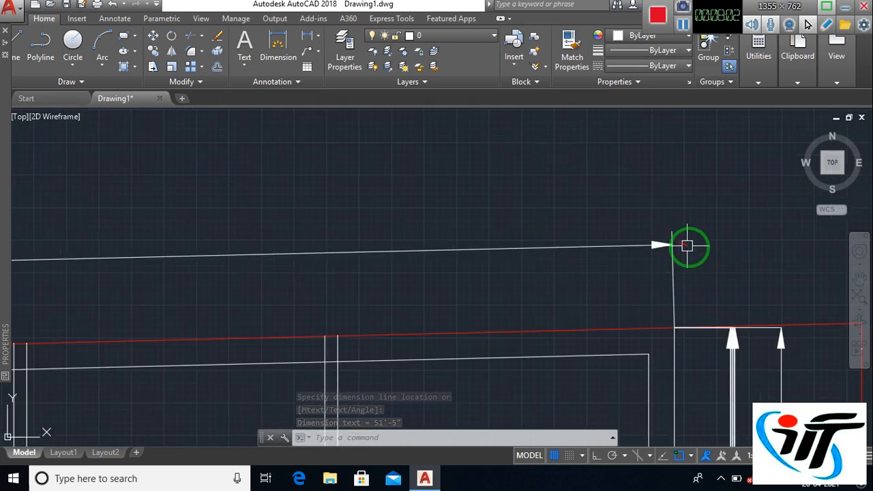
scroll(684, 251, "down", 3)
middle_click_drag(633, 266, 769, 255)
scroll(610, 261, "down", 2)
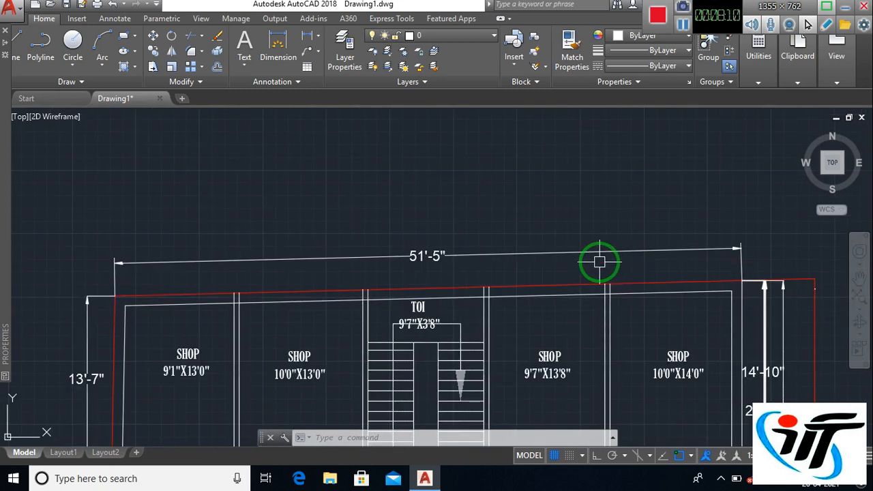
- Set the extension line origin offset DIMEXO to 7
type("dimexo")
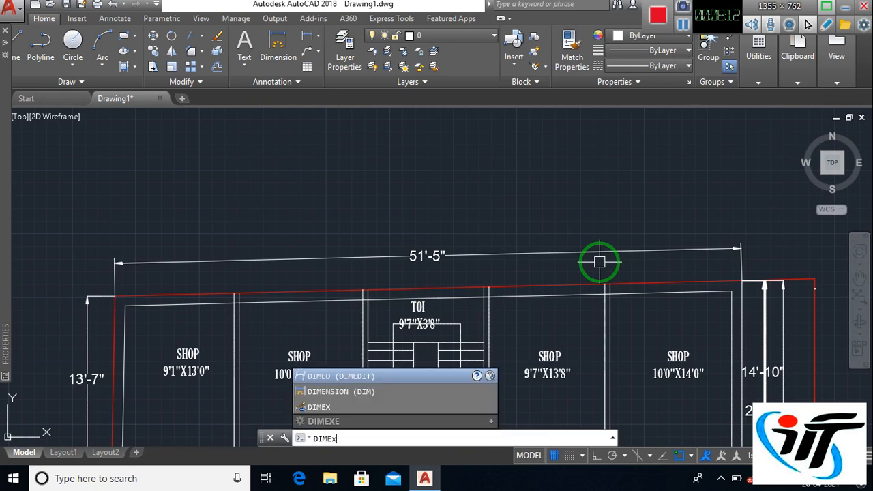
key("Return")
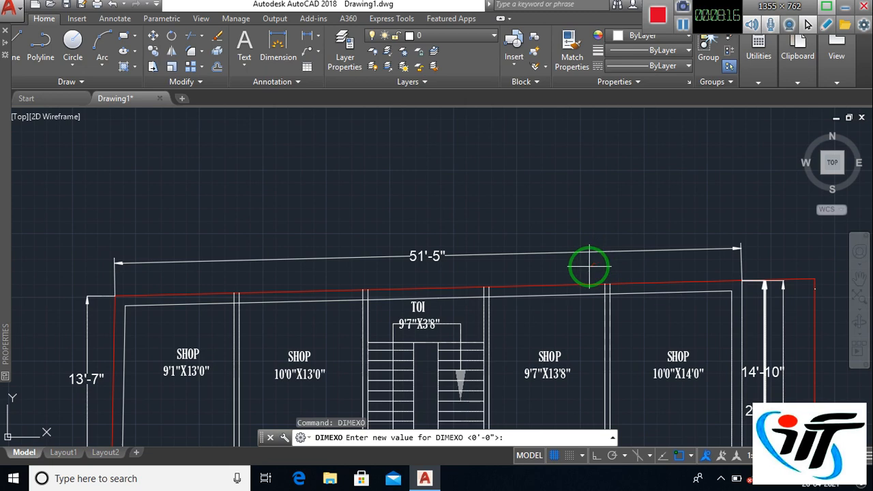
key("Return")
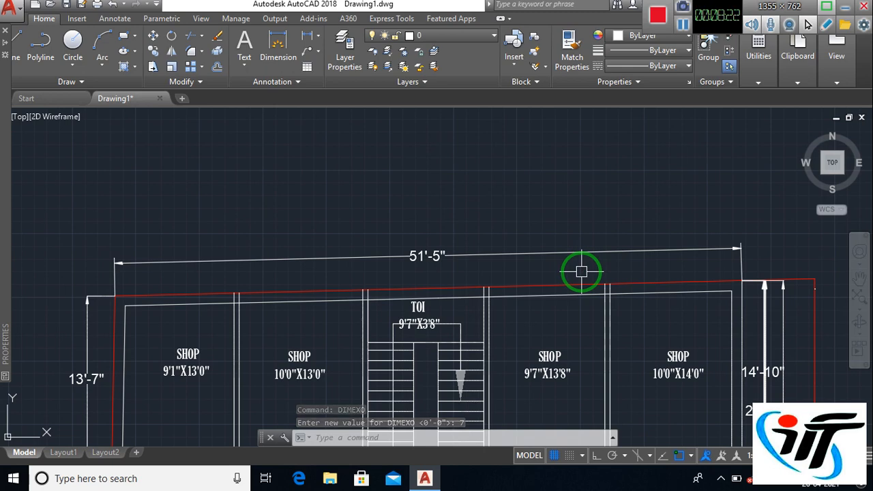
- Erase the overall upper dimension and redraw it as an aligned dimension between the same two points with the new origin offset
left_click(579, 266)
left_click(570, 248)
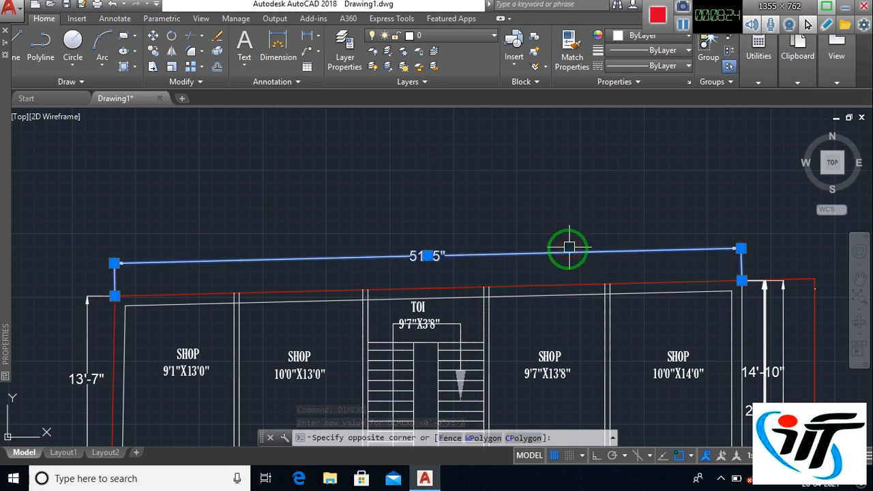
key("Delete")
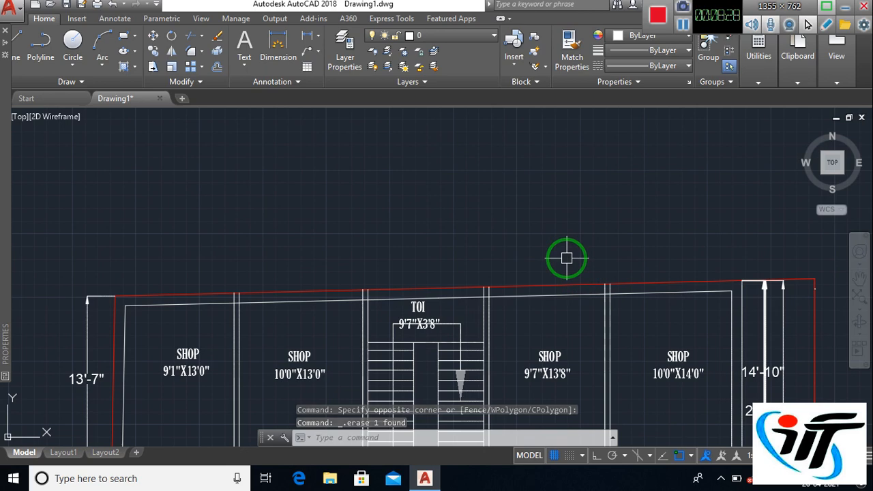
type("dal")
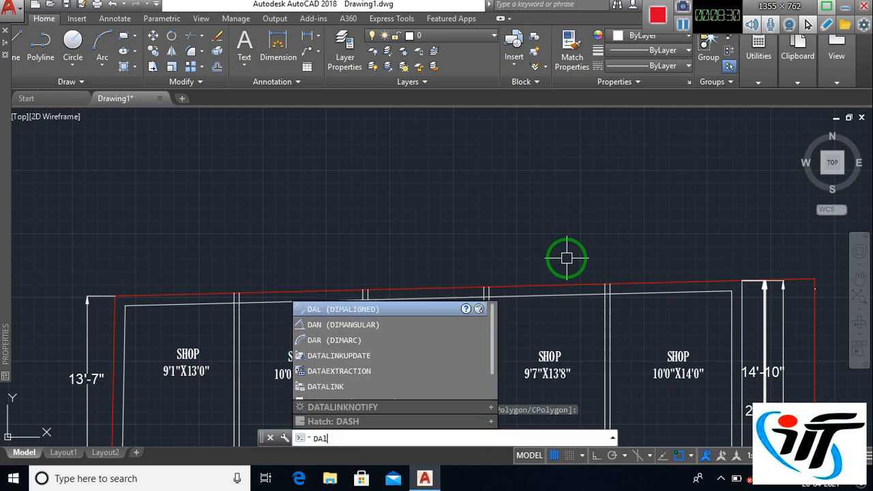
key("Return")
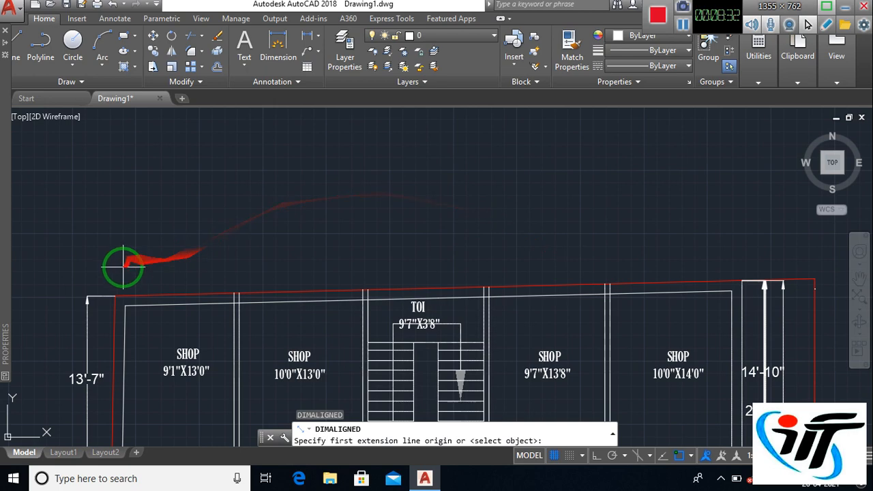
left_click(116, 296)
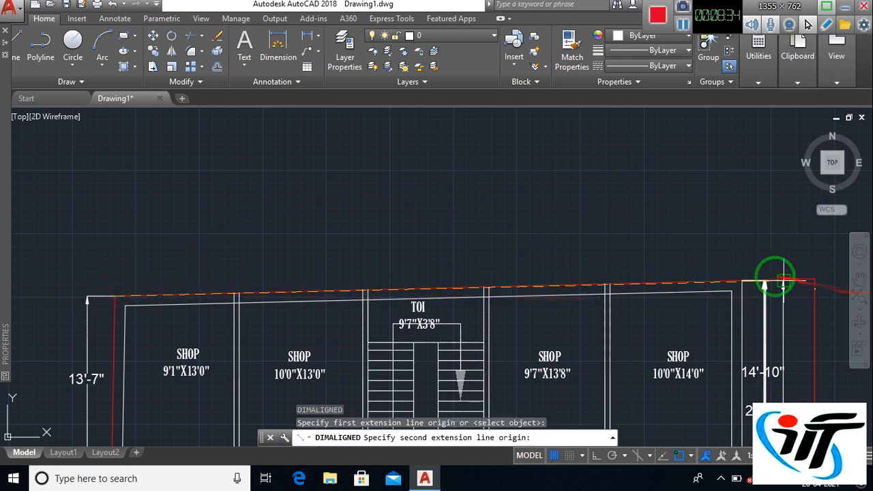
left_click(737, 280)
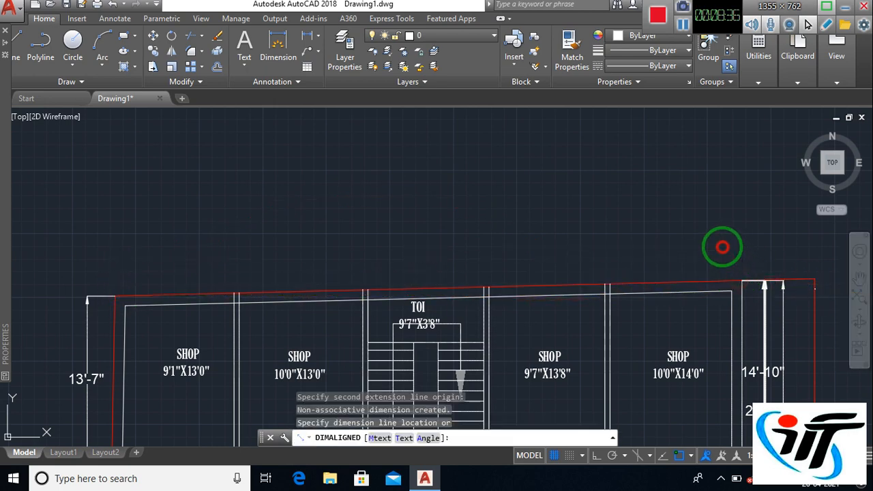
left_click(722, 247)
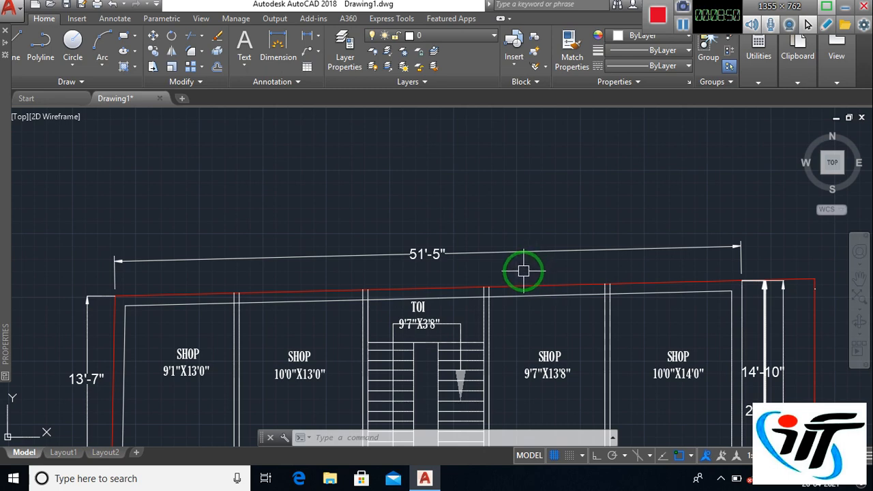
- Turn on tolerances for new dimensions by setting DIMTOL to on
scroll(477, 257, "up", 4)
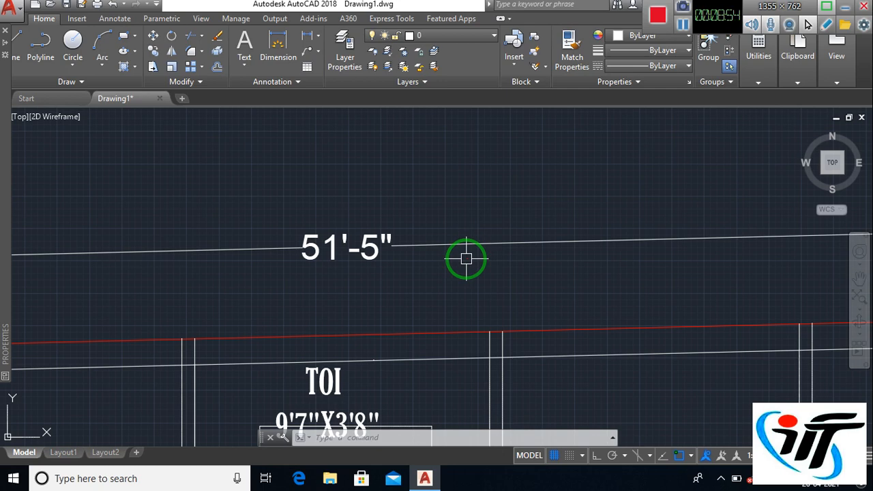
type("d")
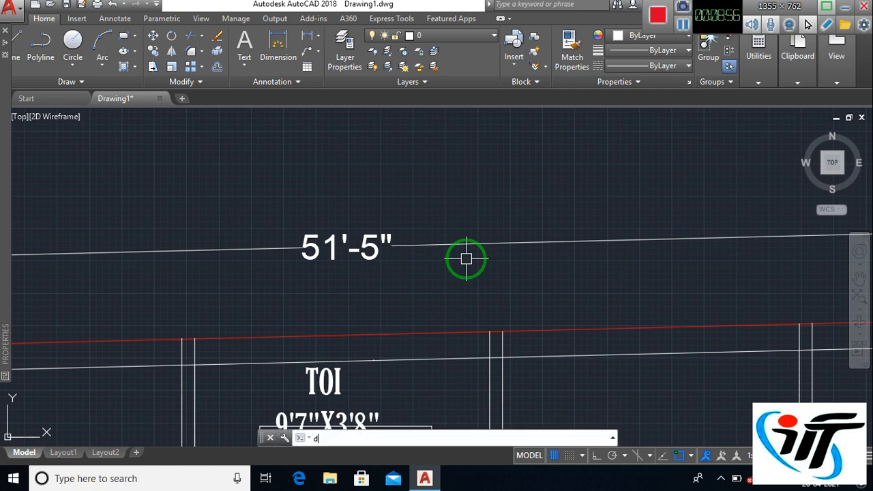
type("imtol")
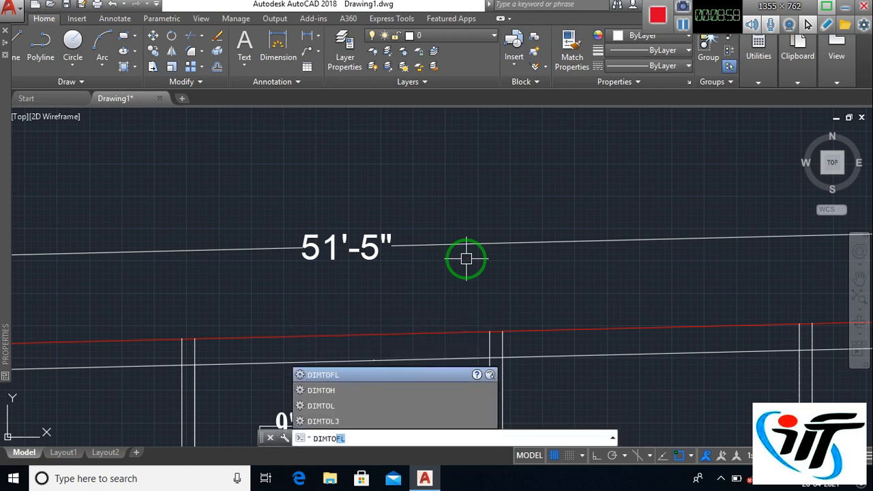
key("Return")
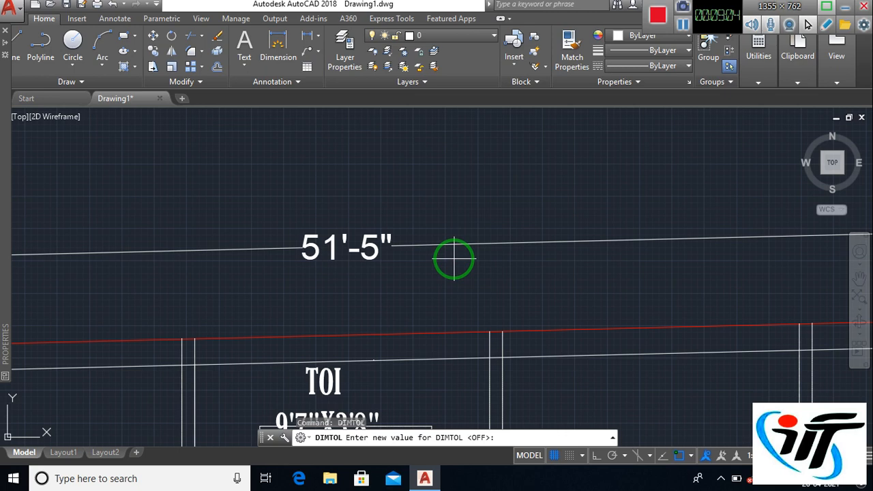
key("Return")
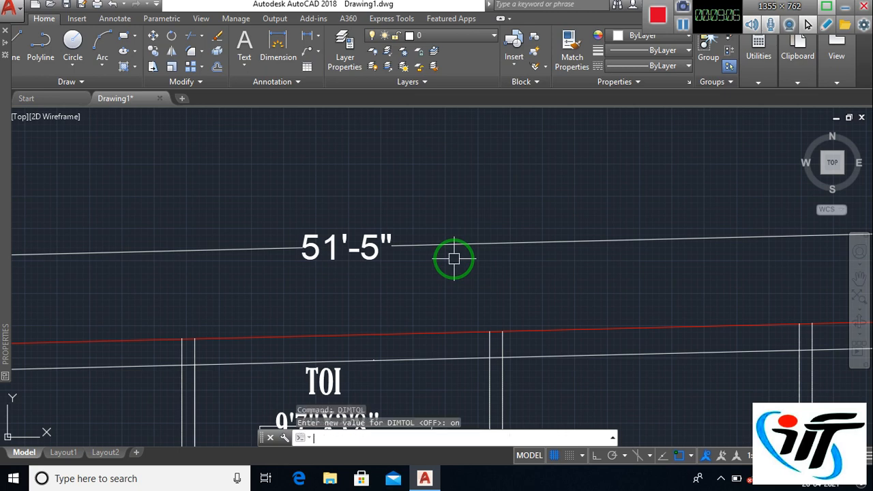
- Erase the overall aligned dimension above the plan's upper boundary
left_click(454, 258)
left_click(428, 240)
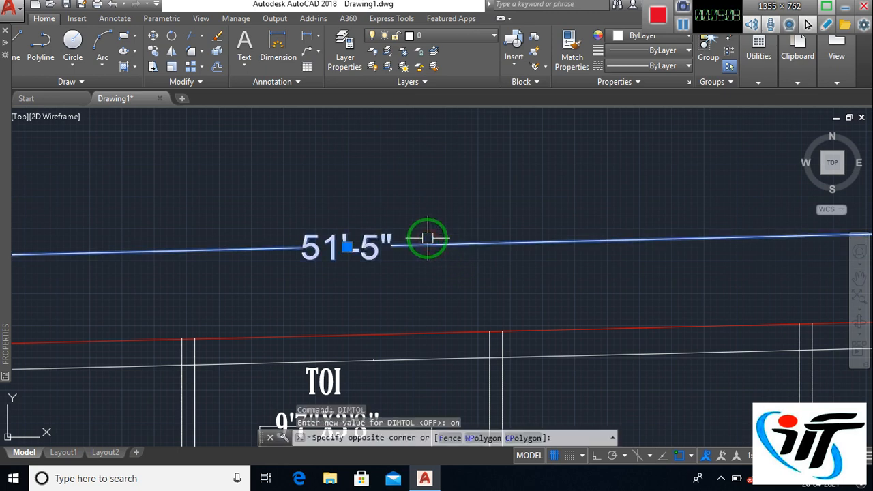
key("Delete")
scroll(447, 279, "down", 3)
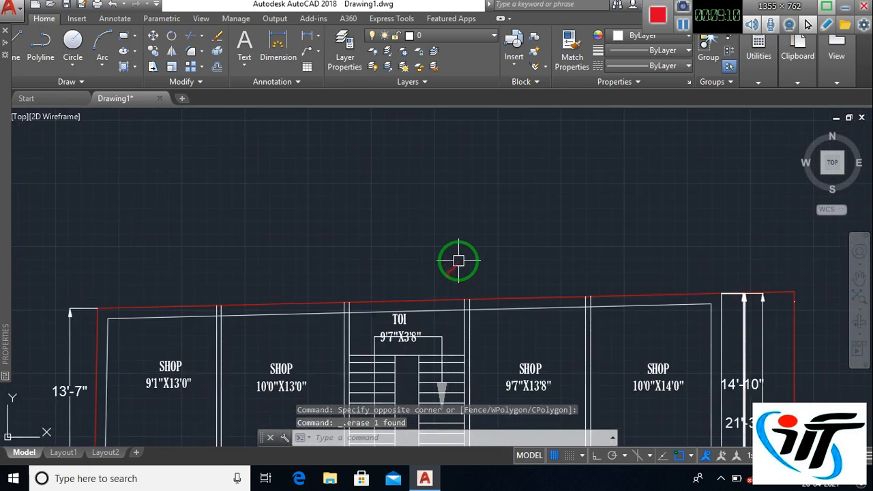
- Add an overall aligned dimension above the plan, from the red boundary's upper-left corner to the building's upper-right outer corner
type("D")
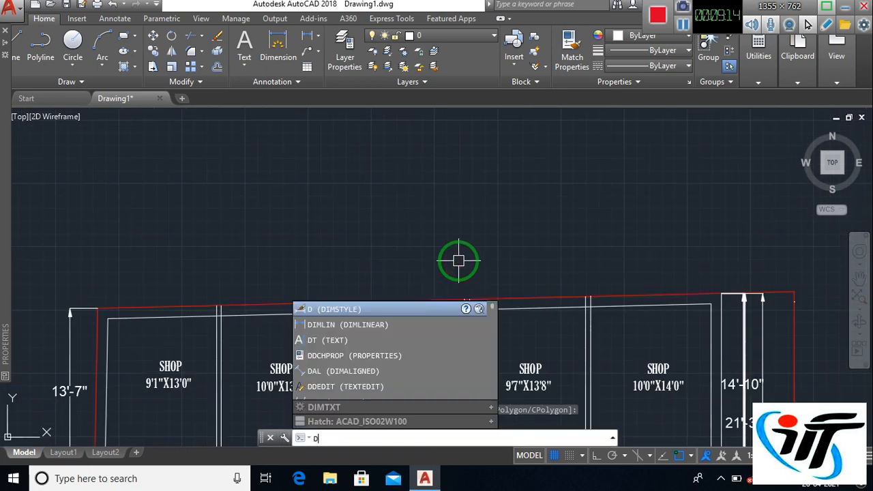
key("BackSpace")
type("dal")
key("Return")
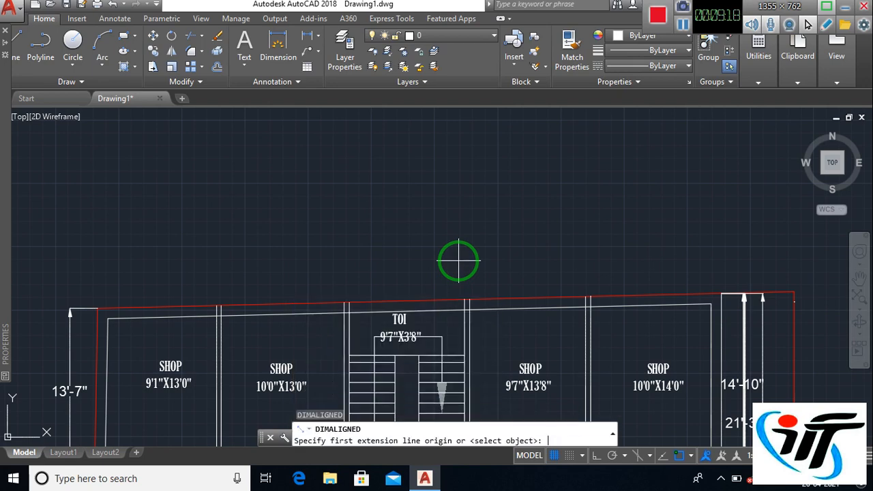
scroll(409, 249, "down", 2)
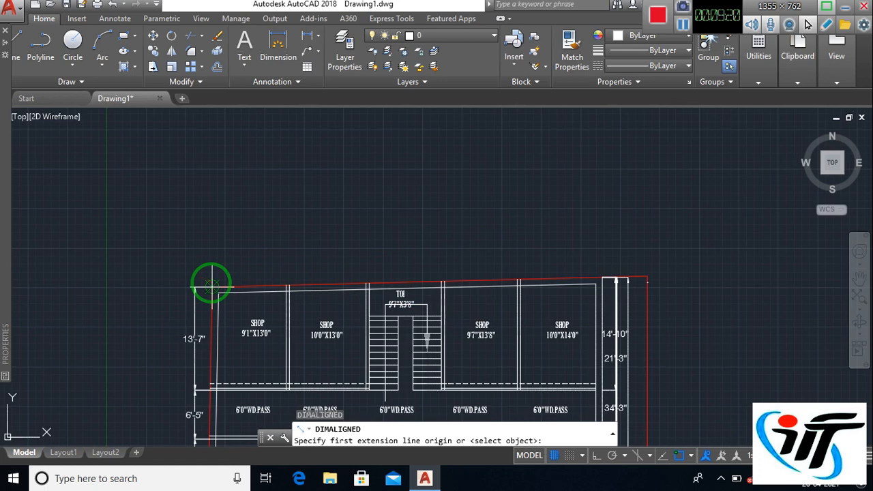
left_click(212, 287)
left_click(603, 280)
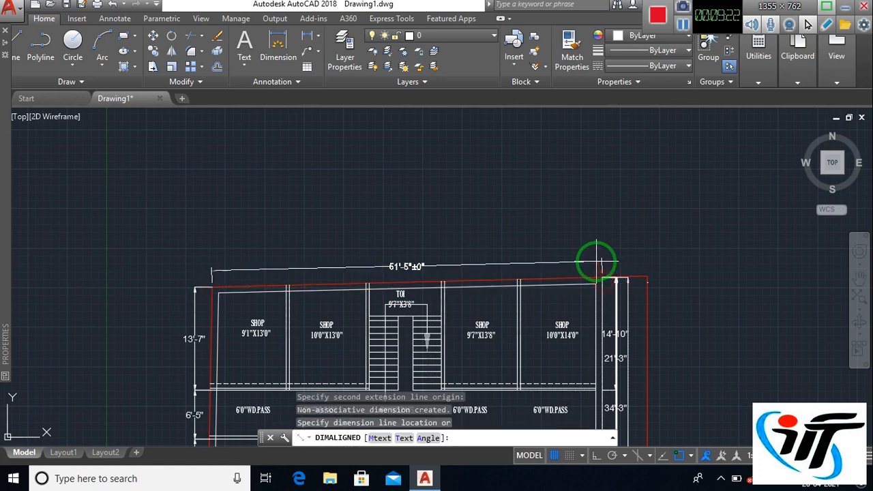
left_click(592, 259)
scroll(422, 262, "up", 4)
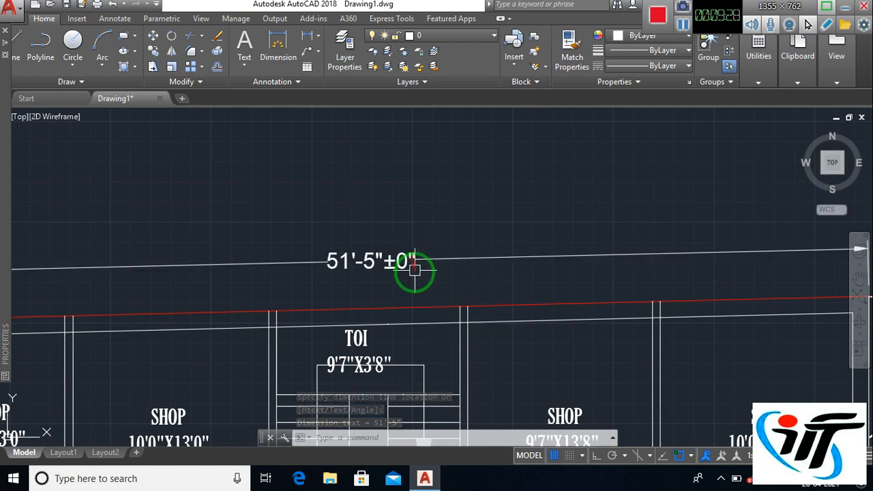
scroll(411, 263, "down", 2)
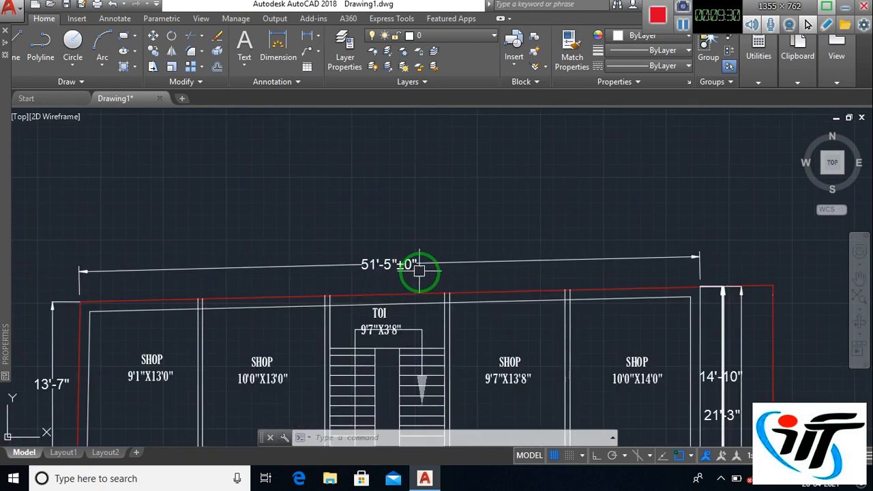
scroll(425, 273, "up", 2)
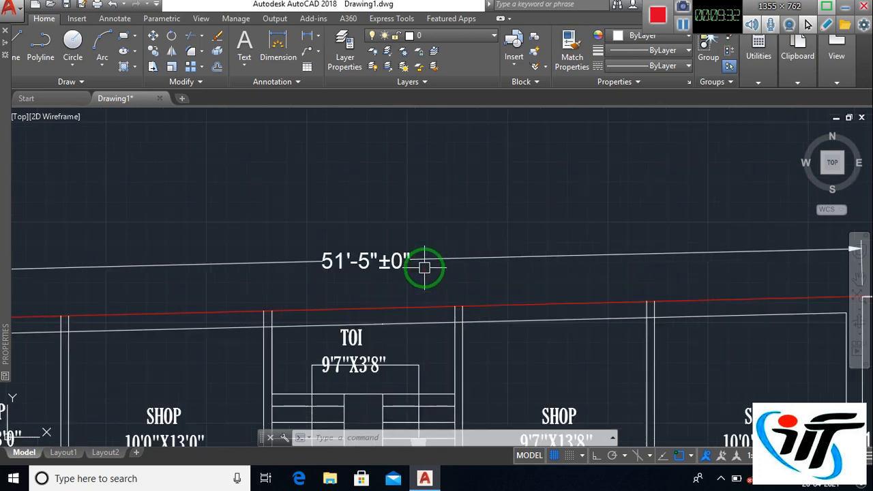
- Set both the plus tolerance DIMTP and the minus tolerance DIMTM to 4
type("dimt")
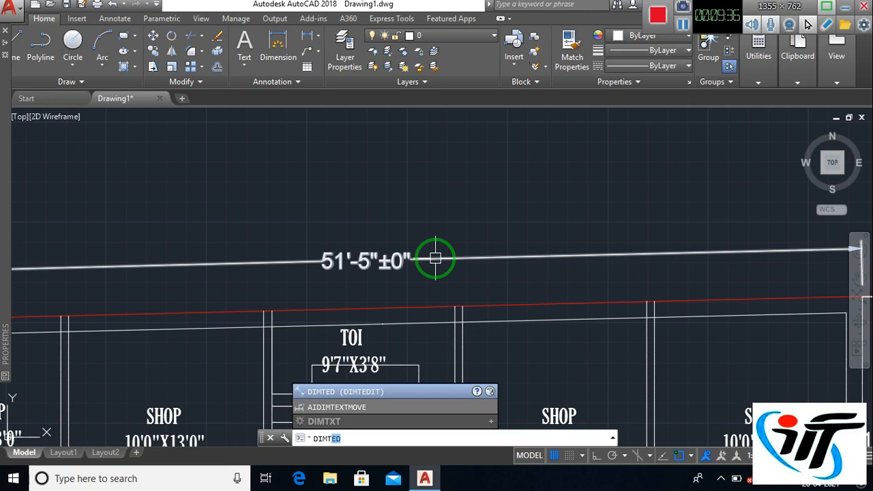
type("p")
key("Return")
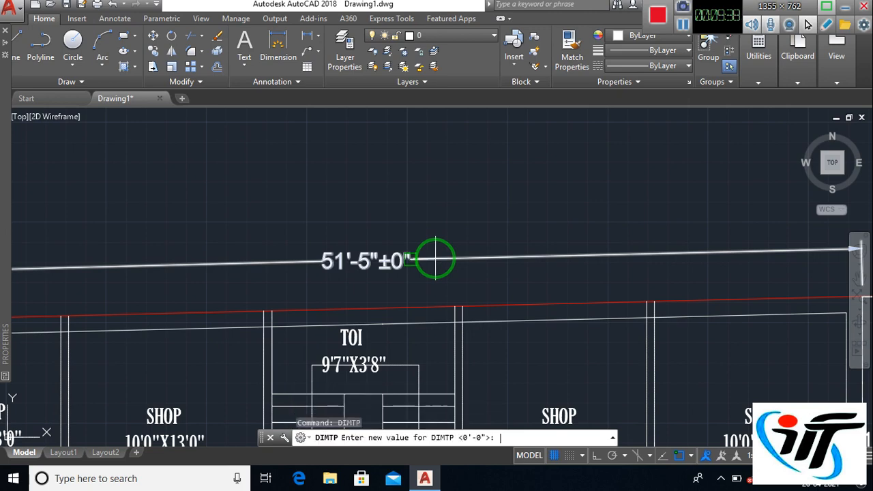
type("4")
key("Return")
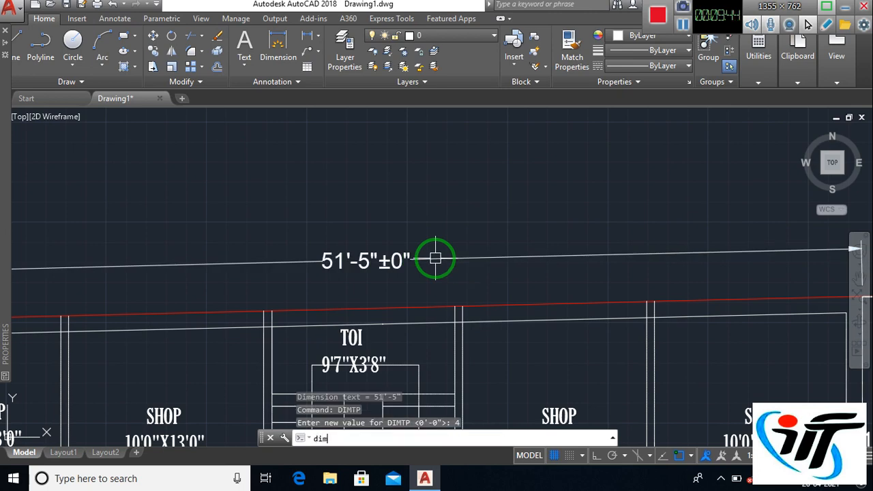
type("DIMt")
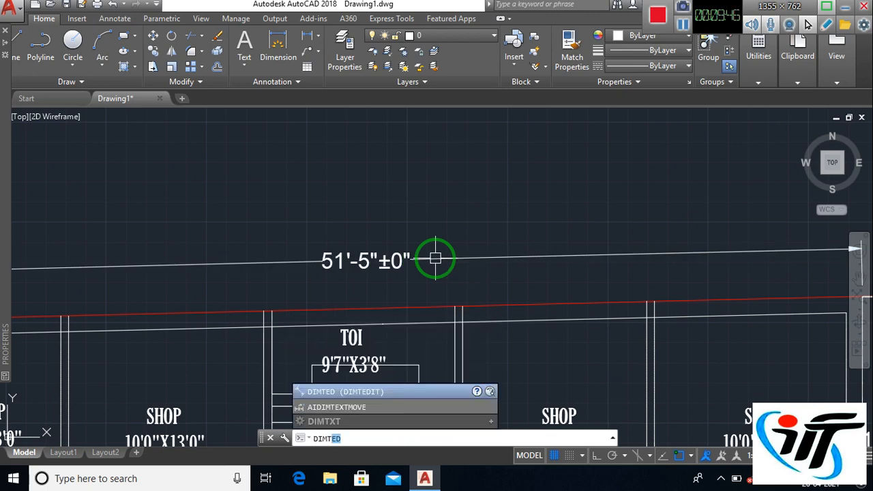
type("M")
key("Return")
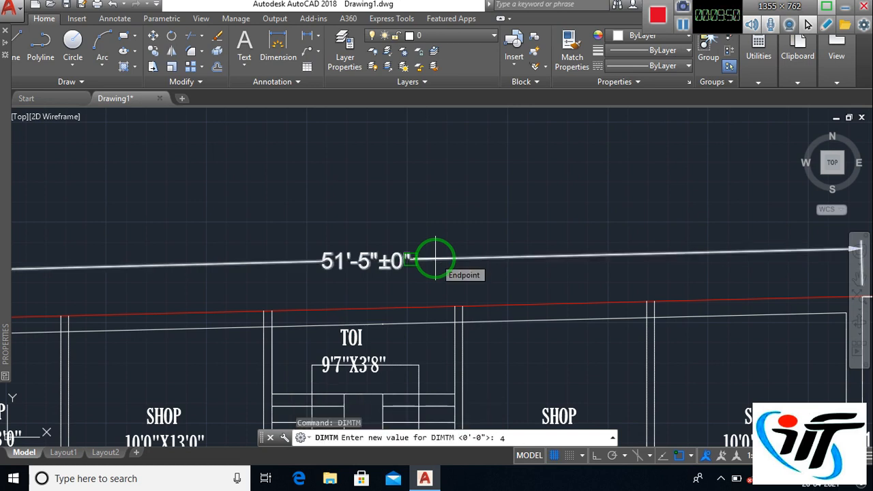
type("4")
key("Return")
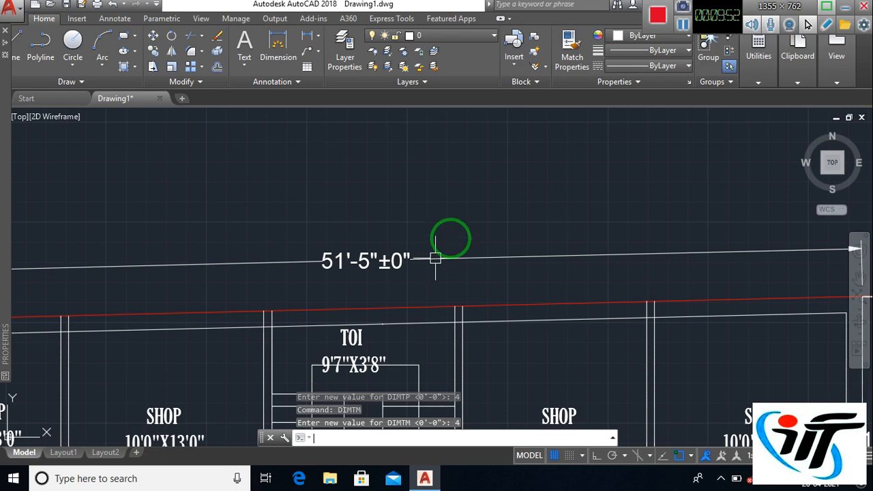
- Erase the overall upper dimension and redraw it as an aligned dimension between the same points with the ±4" tolerance
left_click(455, 259)
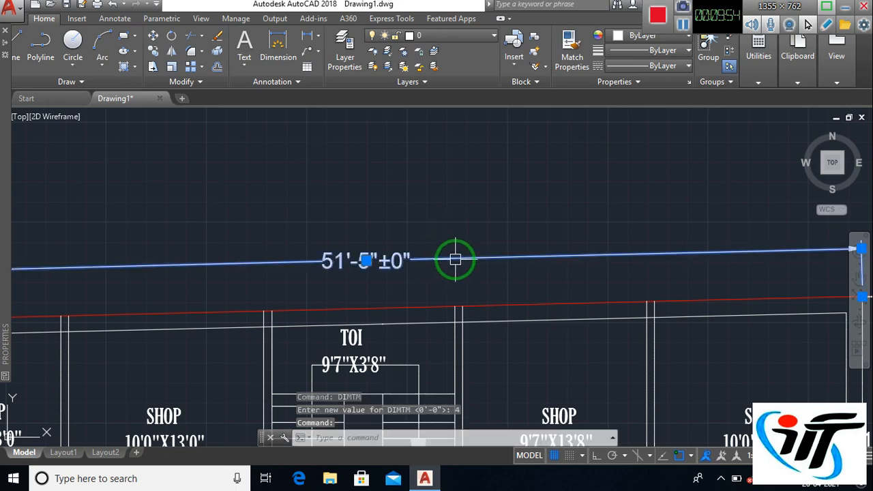
key("Delete")
scroll(450, 260, "down", 4)
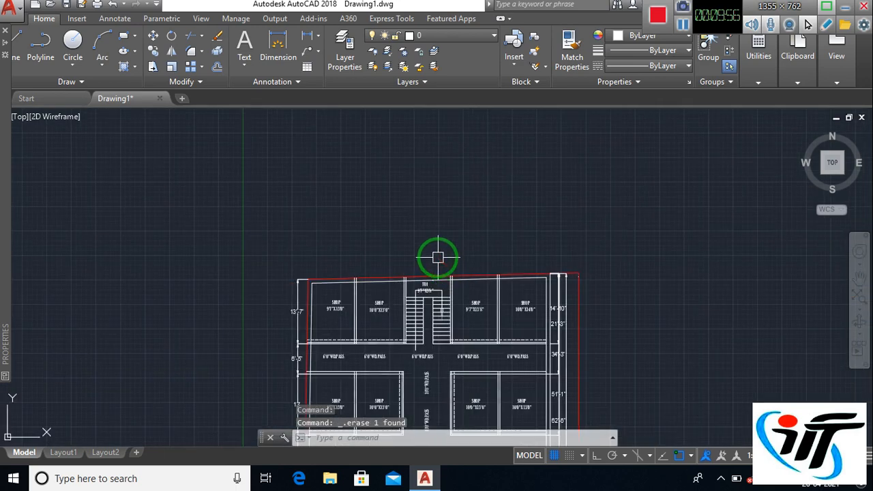
type("dal")
key("Return")
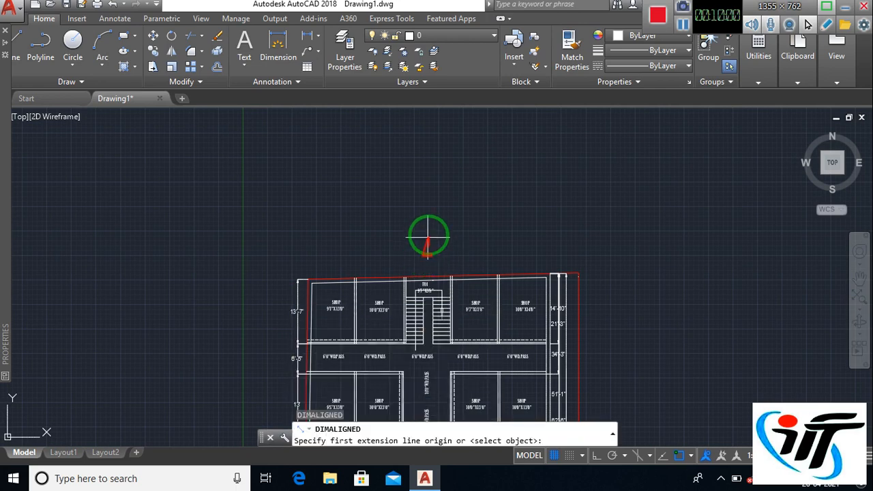
scroll(333, 279, "up", 4)
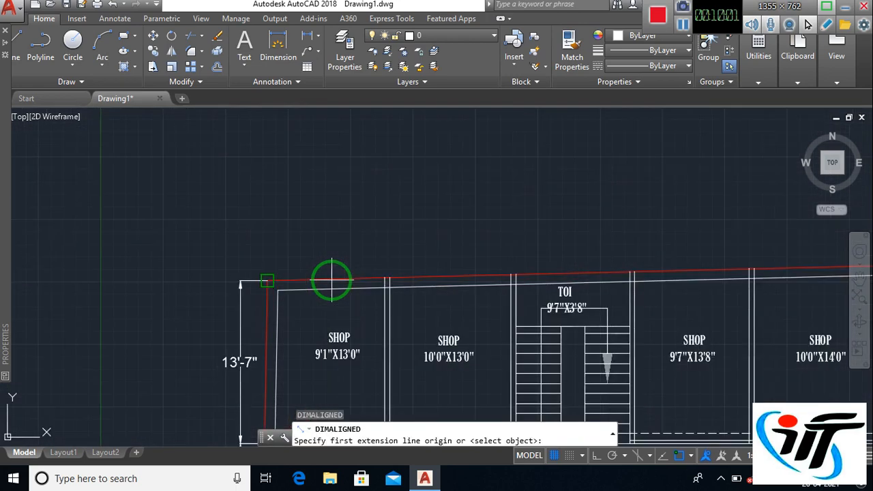
left_click(268, 281)
scroll(416, 246, "down", 4)
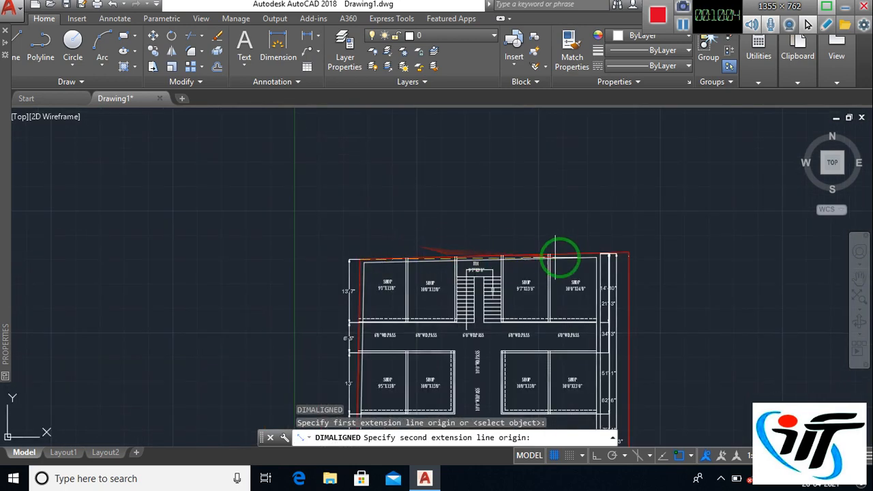
scroll(610, 261, "up", 3)
left_click(580, 234)
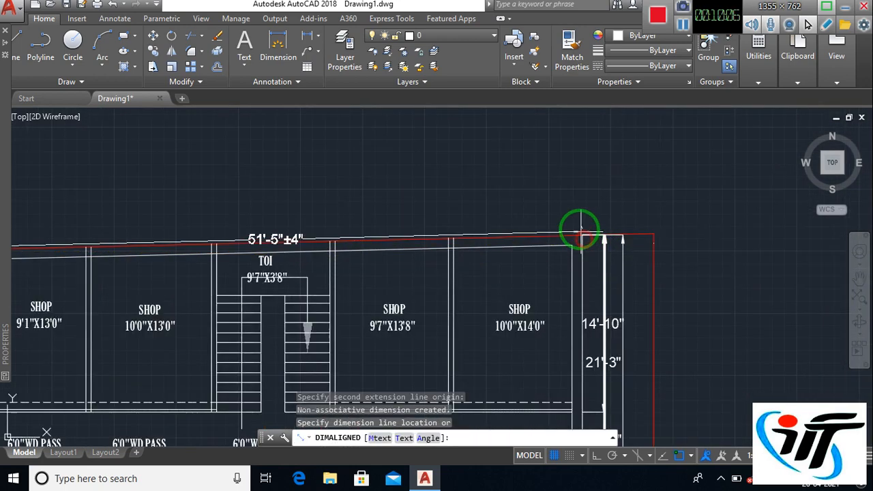
left_click(571, 205)
scroll(314, 225, "up", 3)
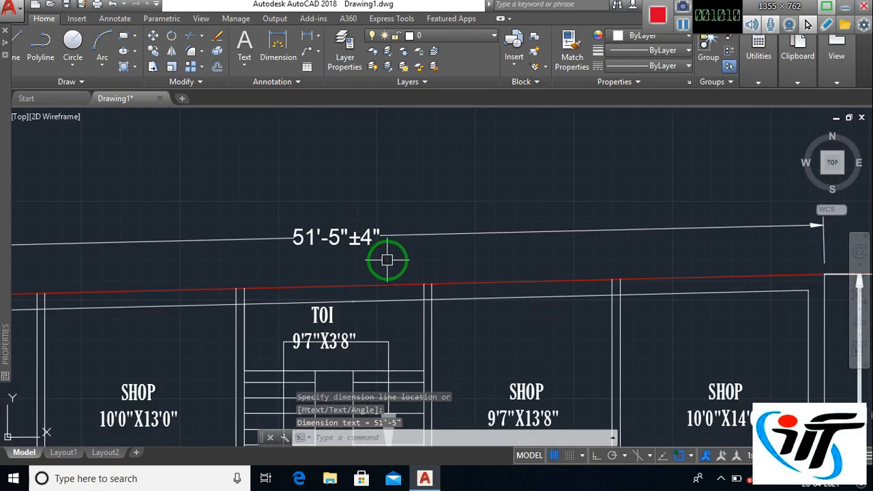
scroll(402, 257, "down", 5)
middle_click_drag(400, 253, 420, 208)
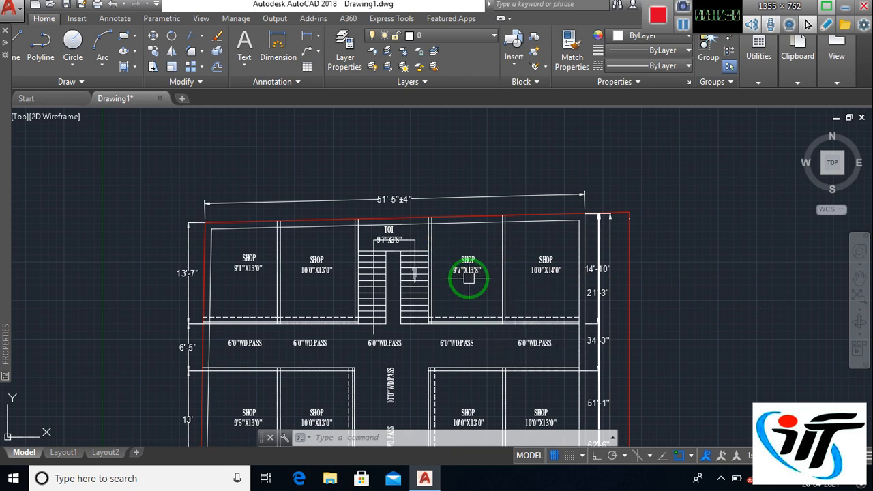
- Turn off tolerances for new dimensions by setting DIMTOL to off
scroll(424, 205, "up", 2)
type("dimtol")
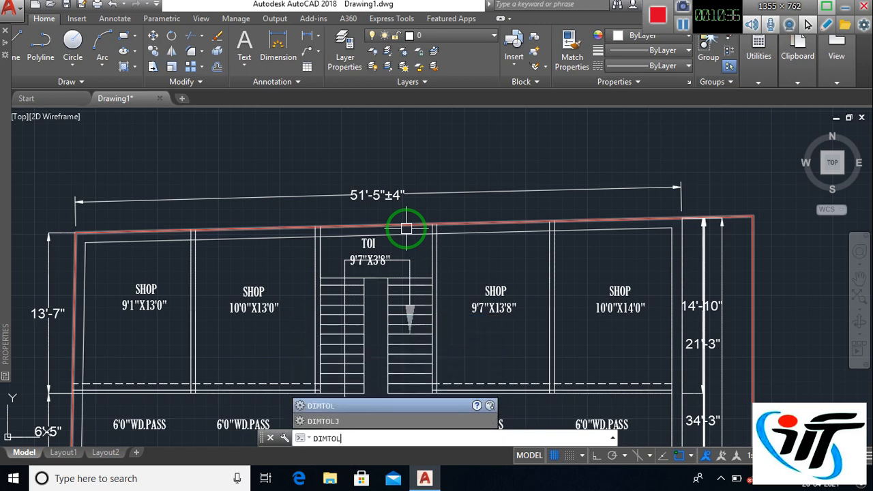
key("Return")
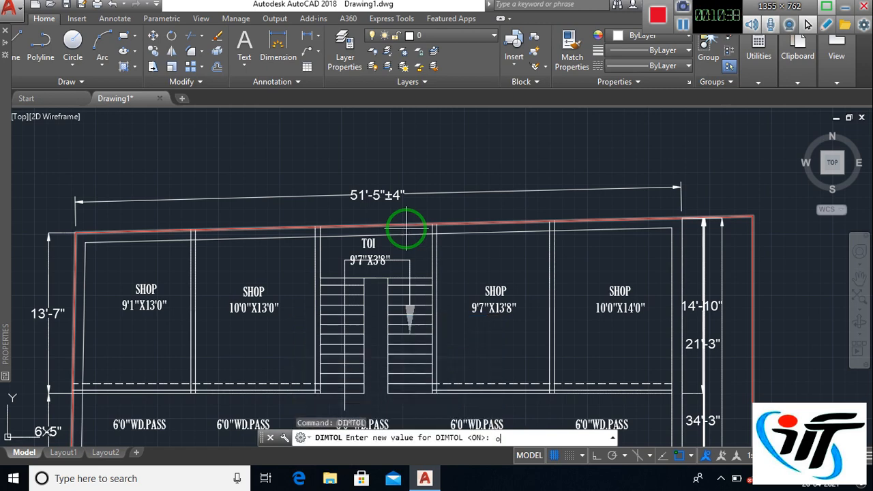
key("Return")
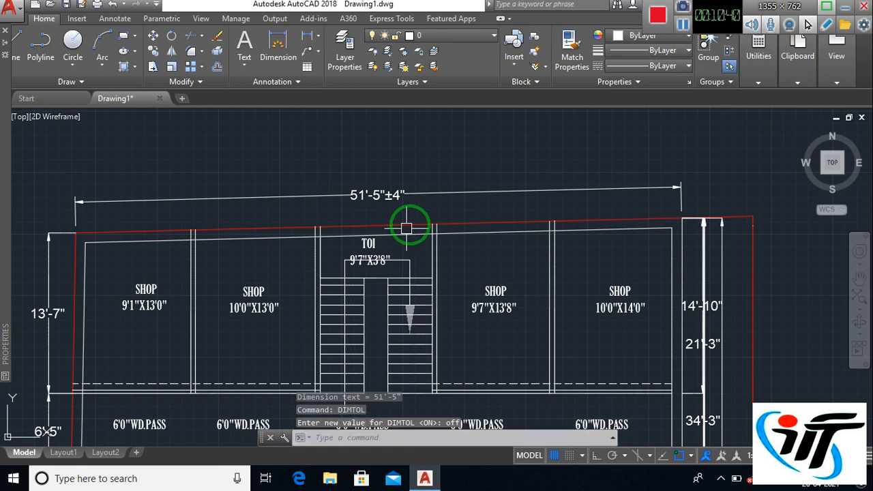
- Replace the toleranced overall dimension above the plan with a new aligned dimension without tolerance between the same two corners
left_click(435, 194)
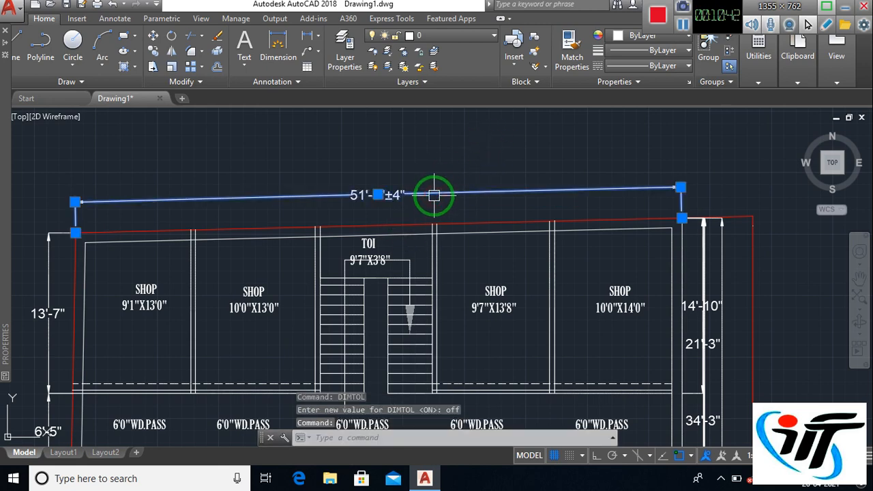
key("Delete")
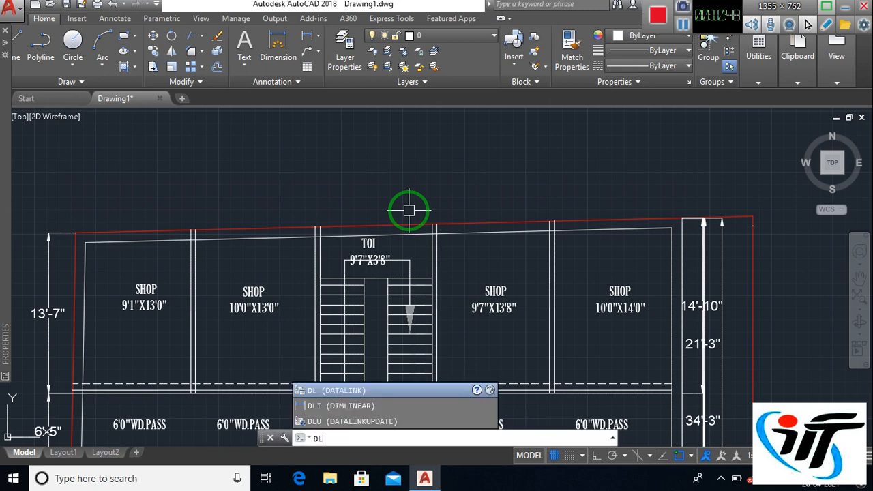
key("BackSpace")
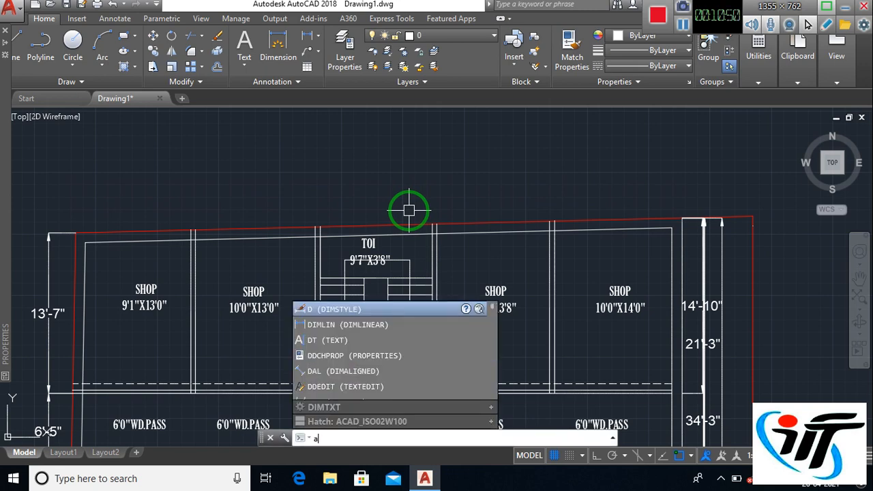
type("dal")
key("Return")
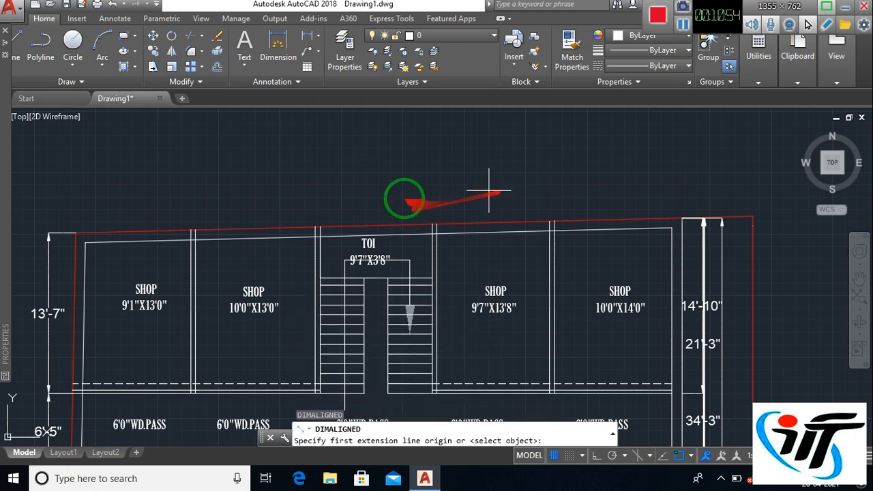
scroll(440, 220, "down", 3)
scroll(298, 232, "up", 3)
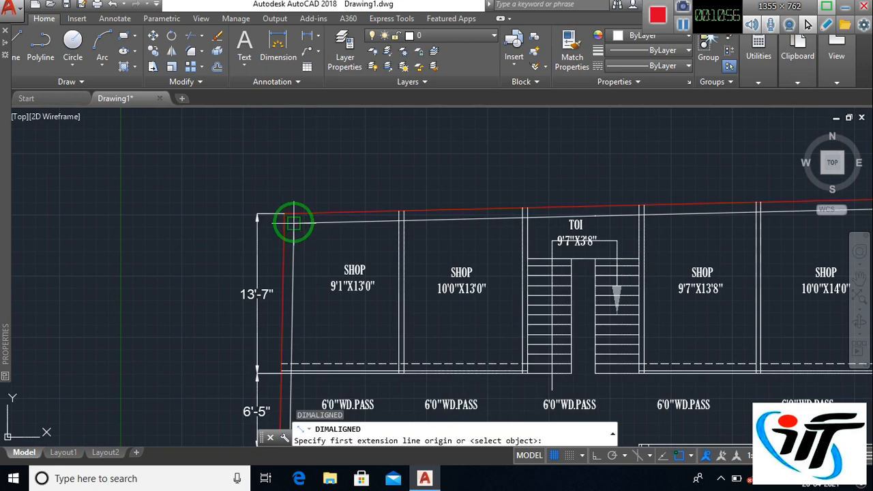
left_click(284, 216)
scroll(306, 219, "down", 5)
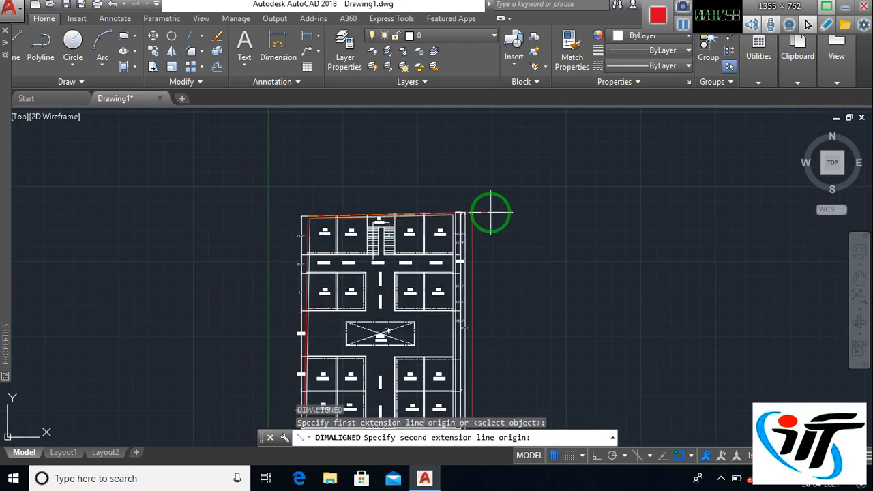
scroll(441, 215, "up", 5)
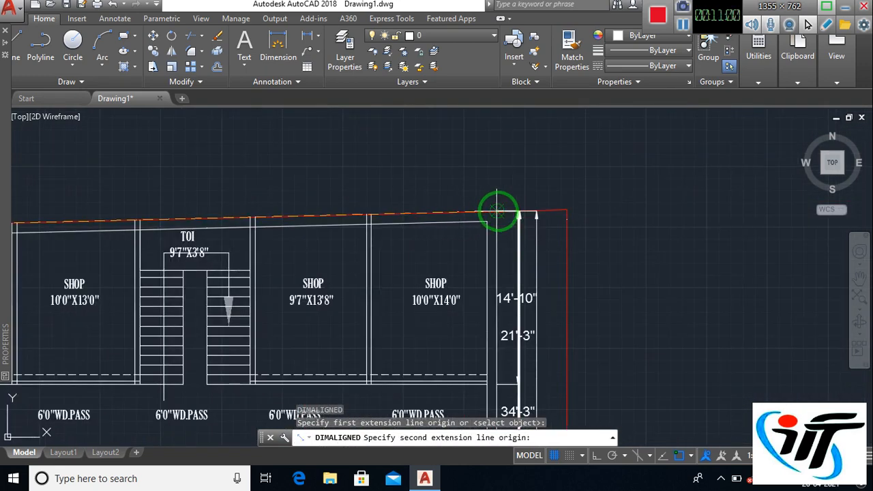
left_click(498, 210)
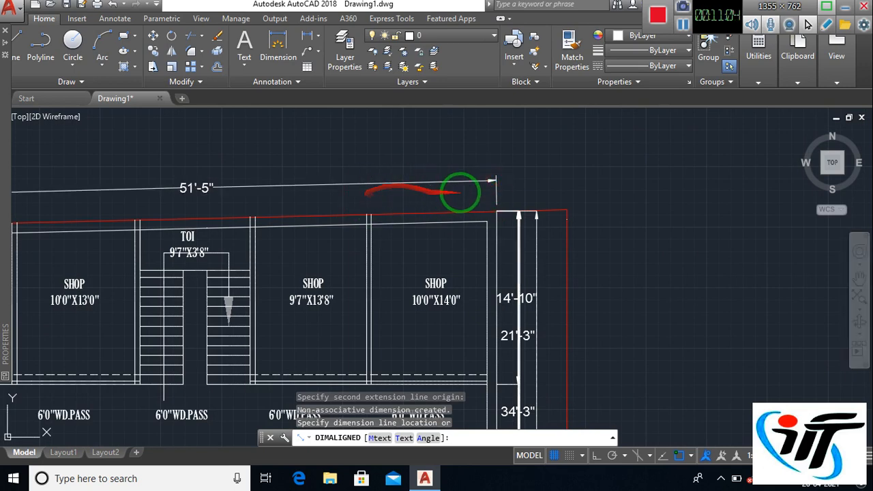
left_click(474, 197)
scroll(436, 193, "down", 4)
middle_click_drag(376, 199, 498, 196)
scroll(402, 171, "up", 2)
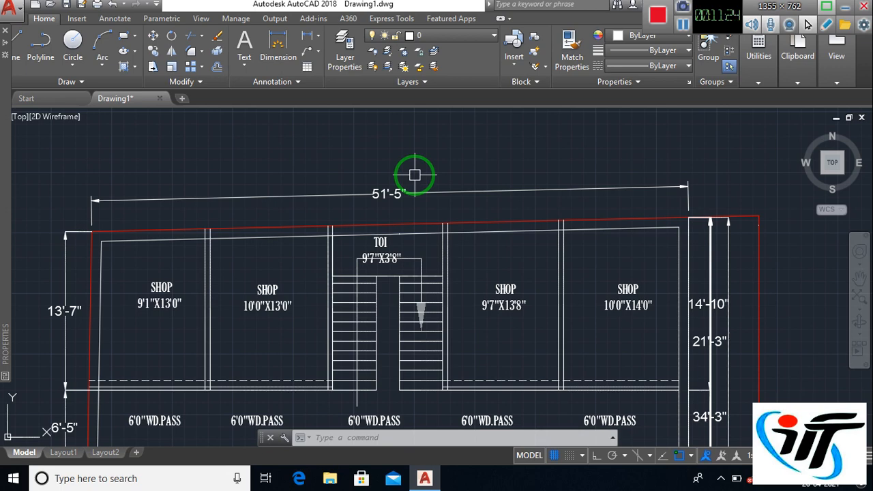
- Set the dimension text gap variable DIMGAP to 2
type("di")
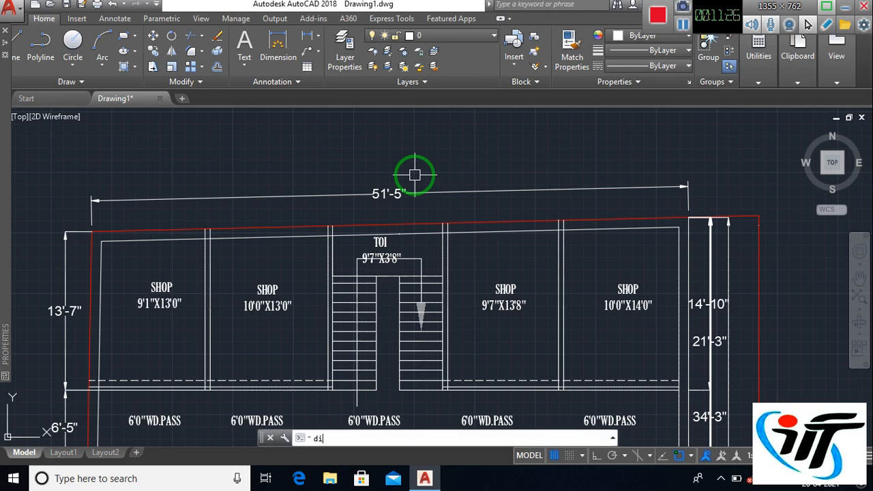
type("mga")
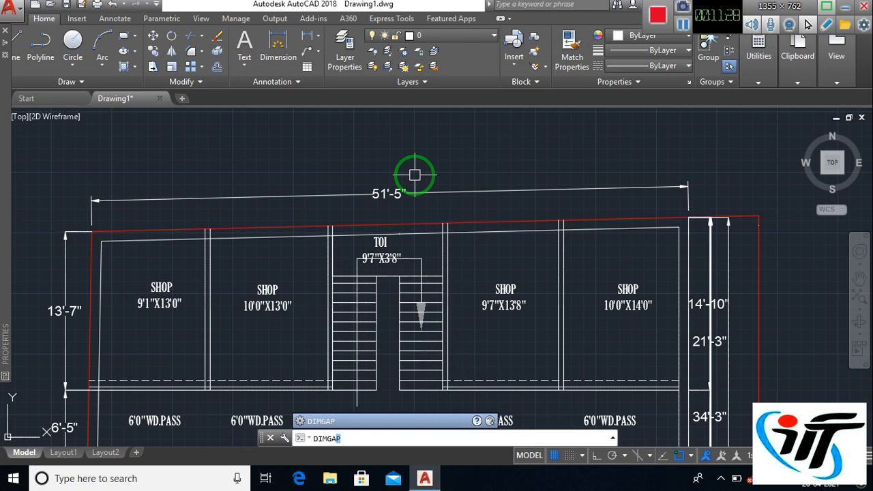
type("p")
key("Return")
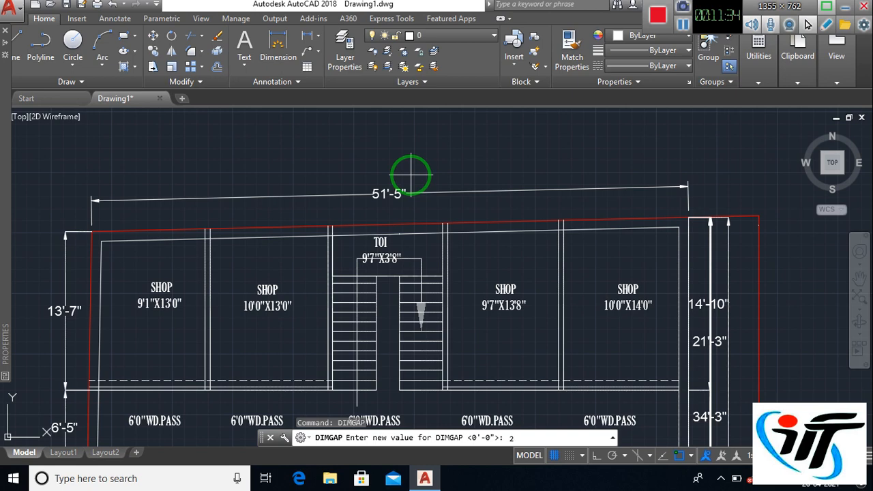
key("Return")
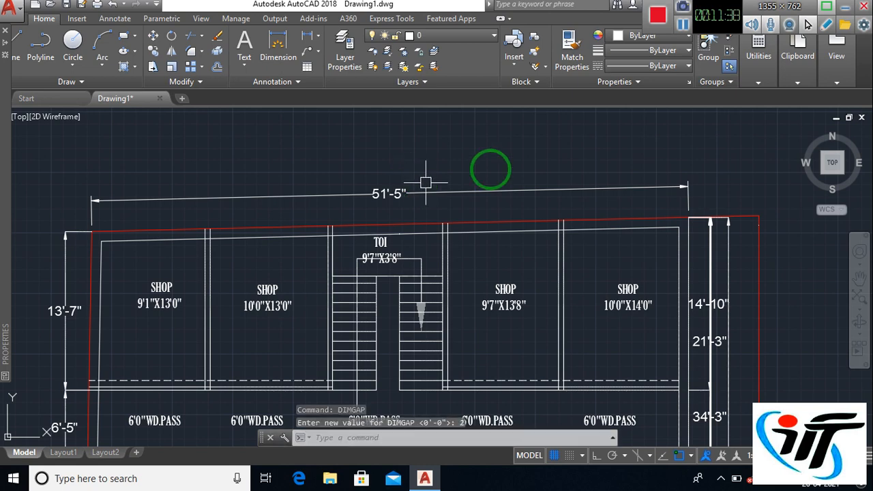
- Erase the overall dimension above the plan and redraw it as an aligned dimension between the same two corners with the 2" text gap
left_click(496, 193)
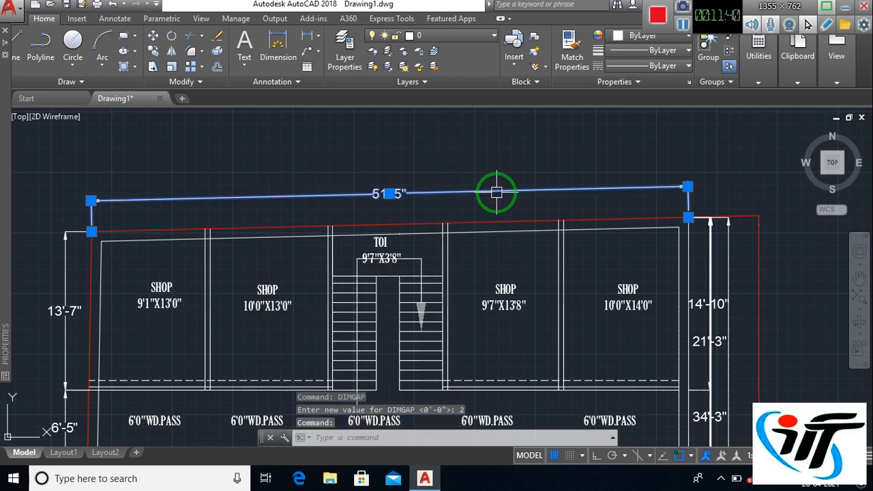
key("Delete")
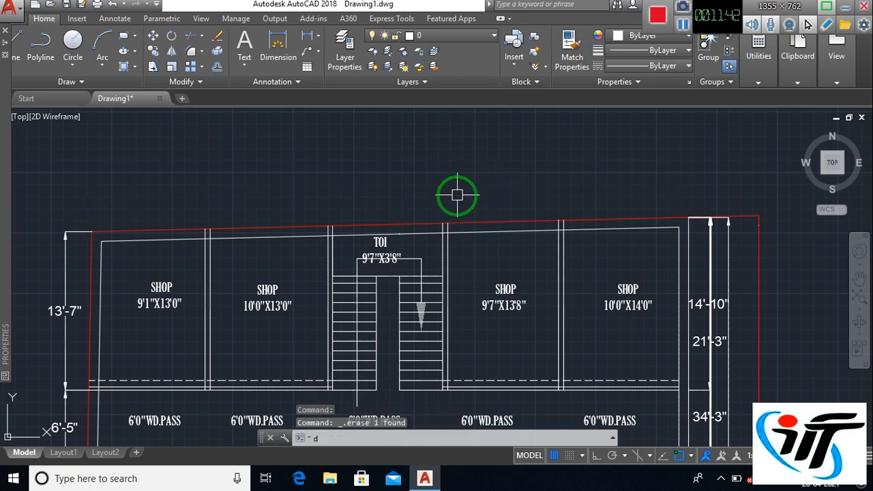
type("dal")
key("Return")
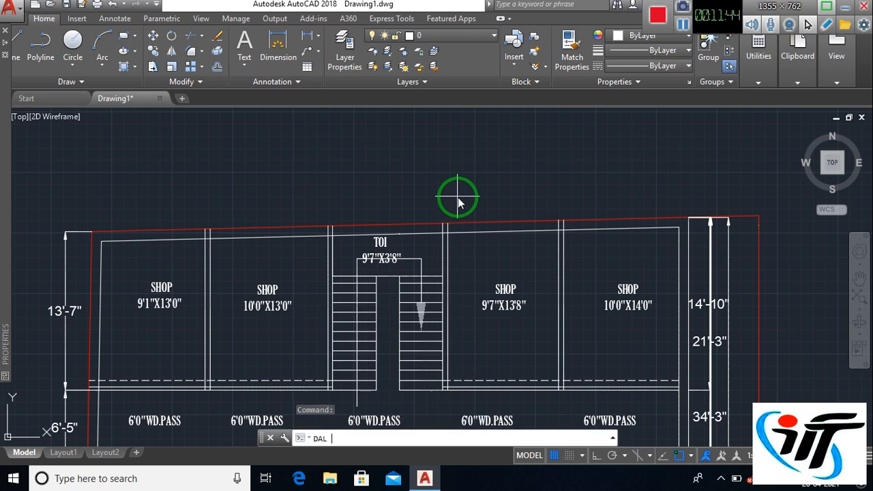
left_click(95, 232)
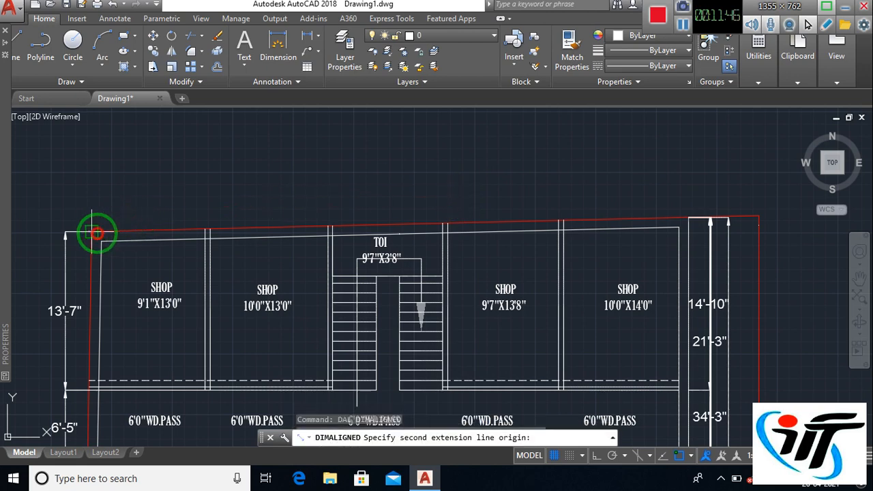
left_click(688, 218)
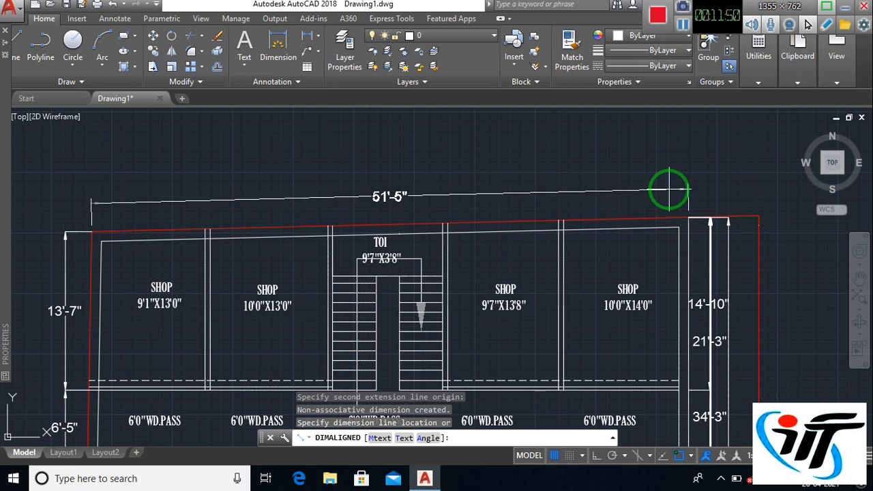
left_click(669, 189)
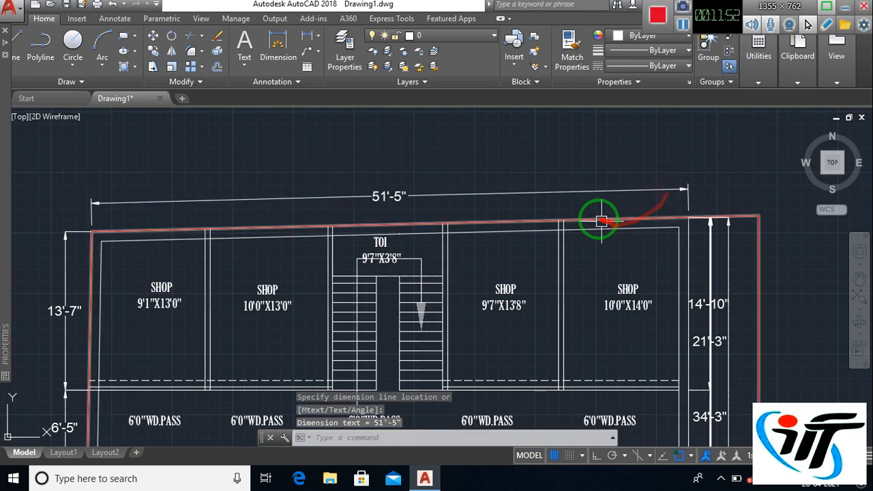
middle_click_drag(600, 214, 681, 223)
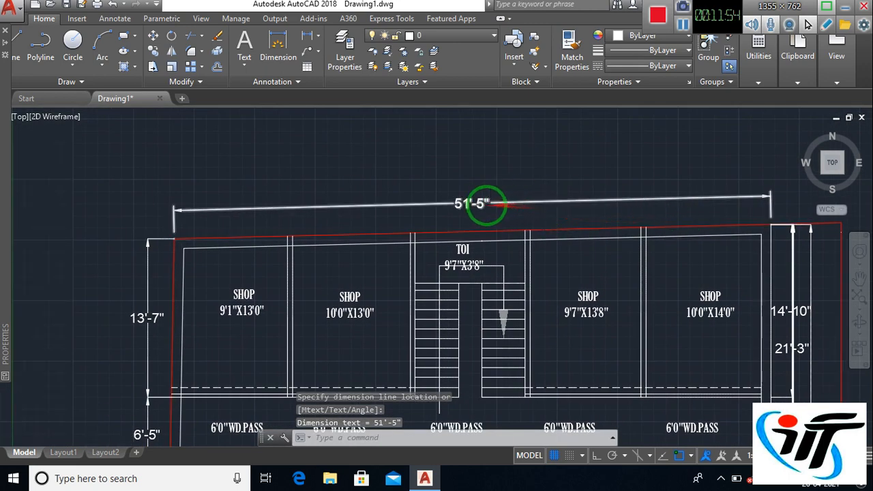
scroll(483, 205, "up", 1)
mouse_move(531, 211)
middle_mouse_down()
mouse_move(643, 224)
mouse_move(584, 216)
middle_mouse_up()
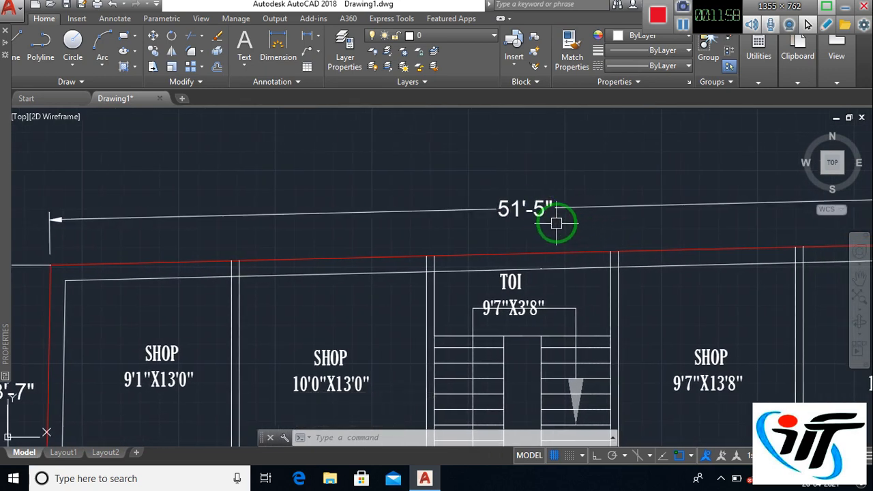
- Set the dimension text gap variable DIMGAP to 9
type("DIMG")
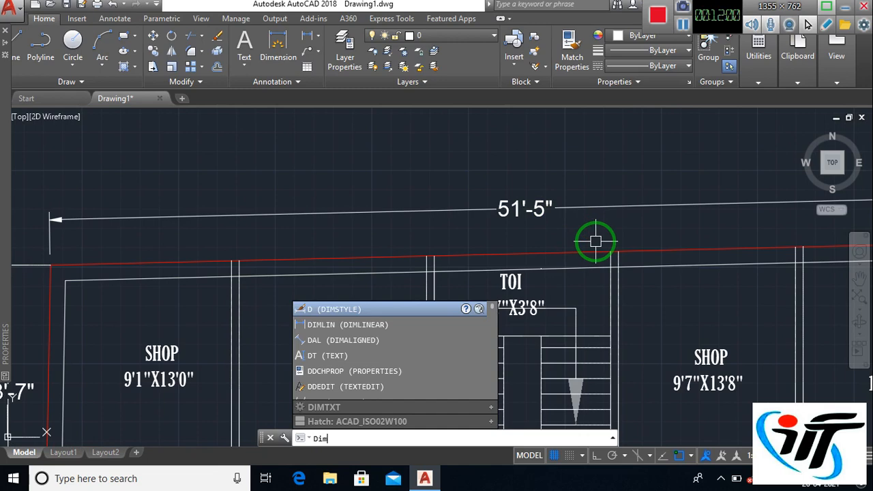
type("A")
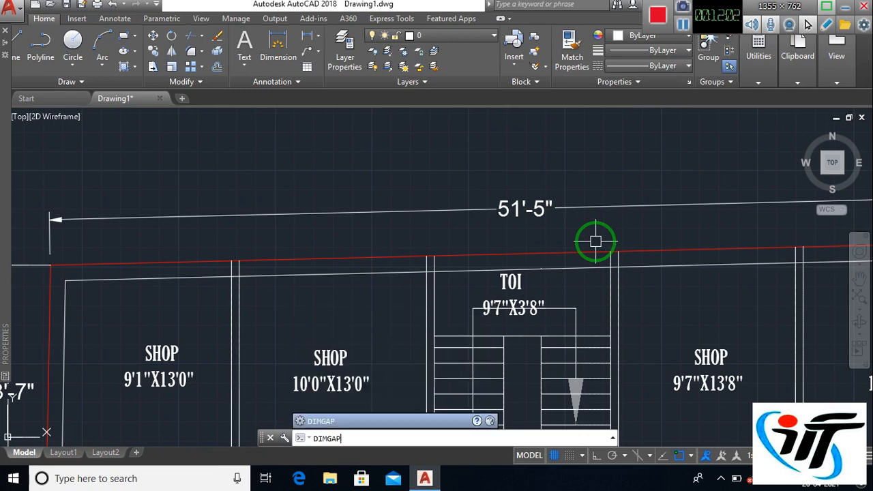
type("P")
key("Return")
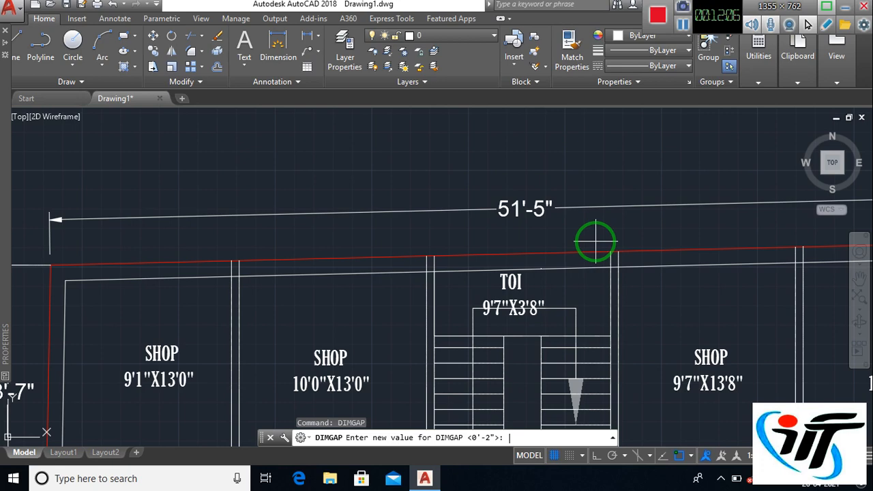
type("9")
key("Return")
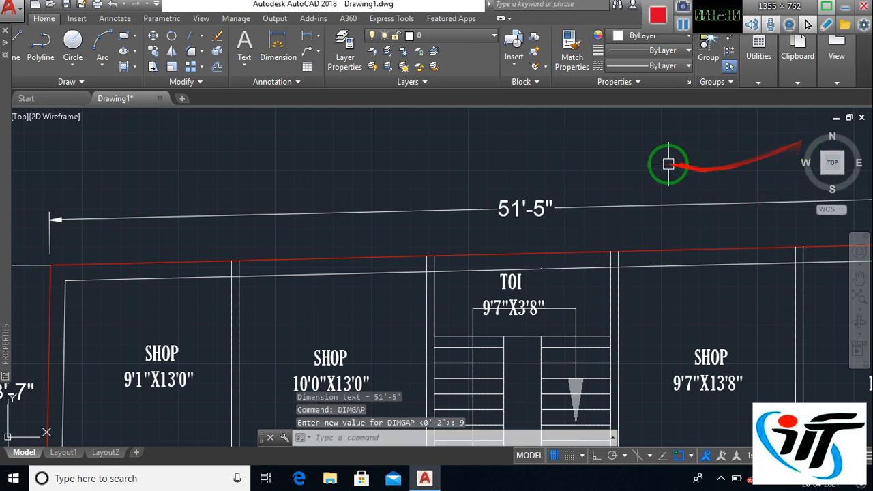
- Replace the overall dimension above the plan with a new aligned dimension between the same two corners, using the 9" text gap
left_click(616, 207)
key("Delete")
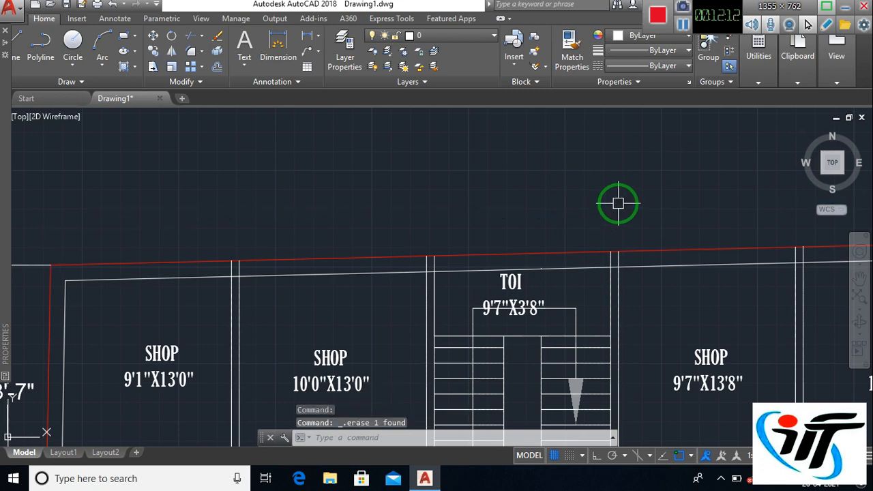
type("DAL")
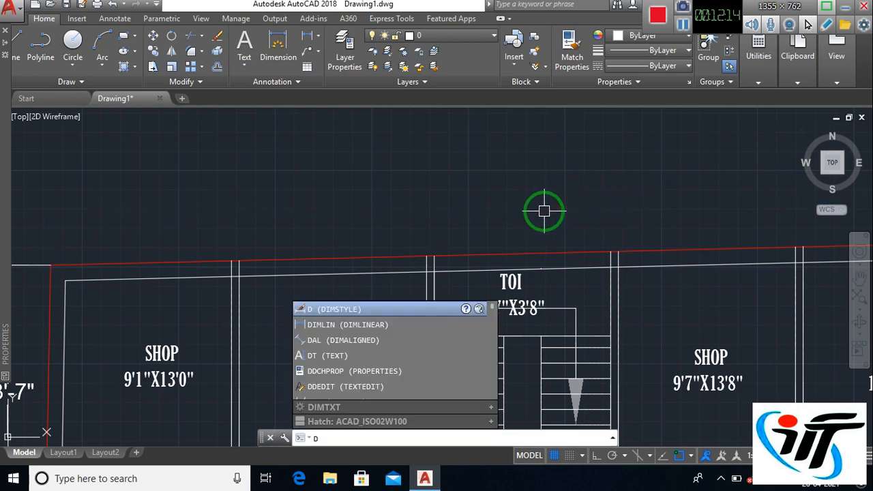
key("Return")
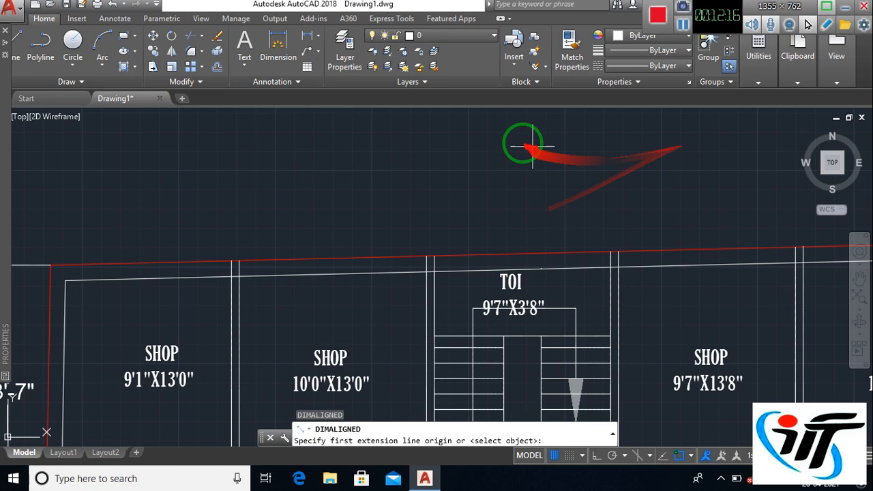
scroll(513, 146, "down", 3)
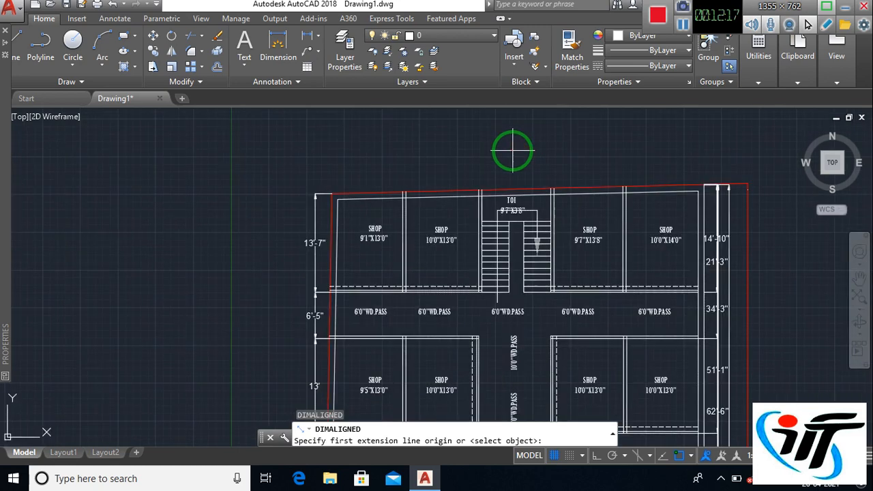
left_click(334, 193)
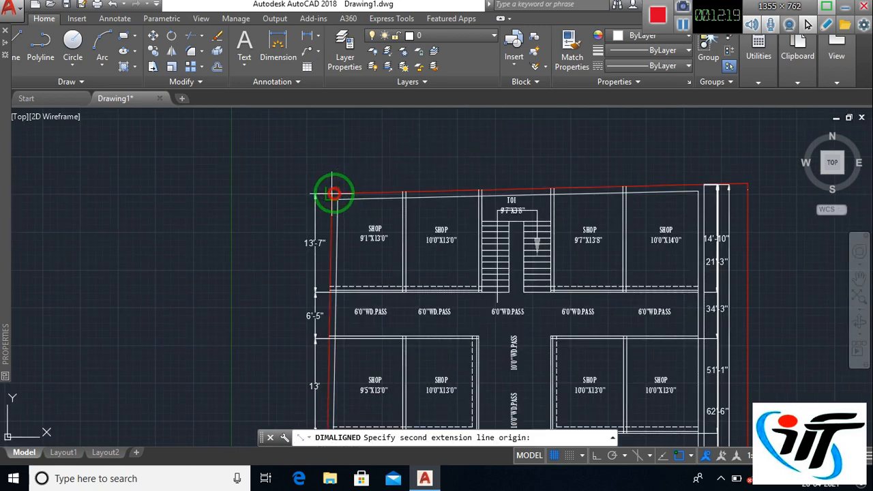
left_click(704, 184)
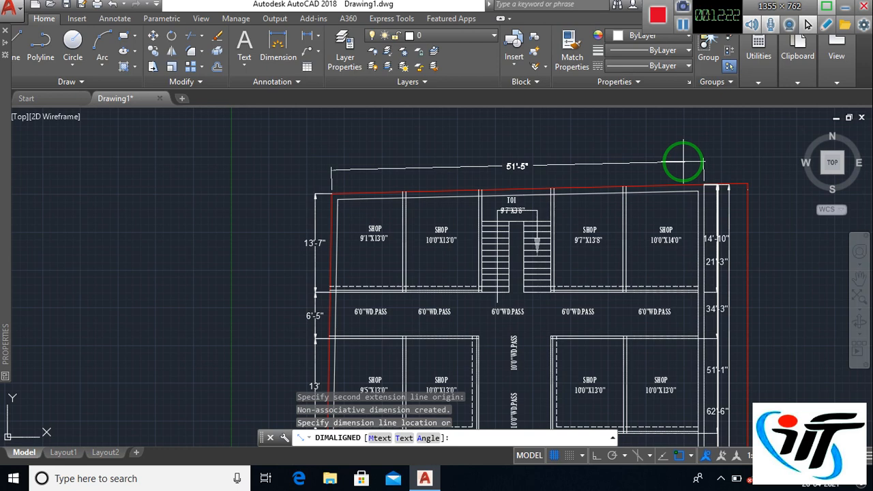
left_click(682, 162)
scroll(555, 151, "up", 3)
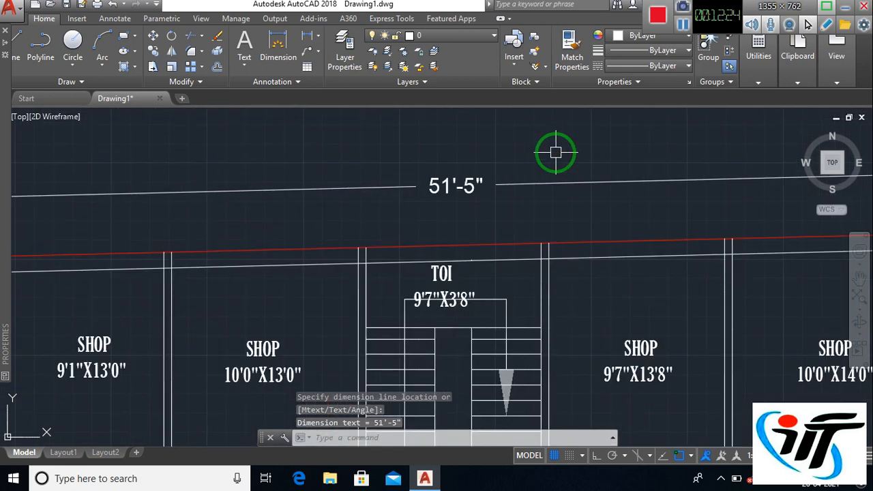
middle_click_drag(500, 202, 457, 212)
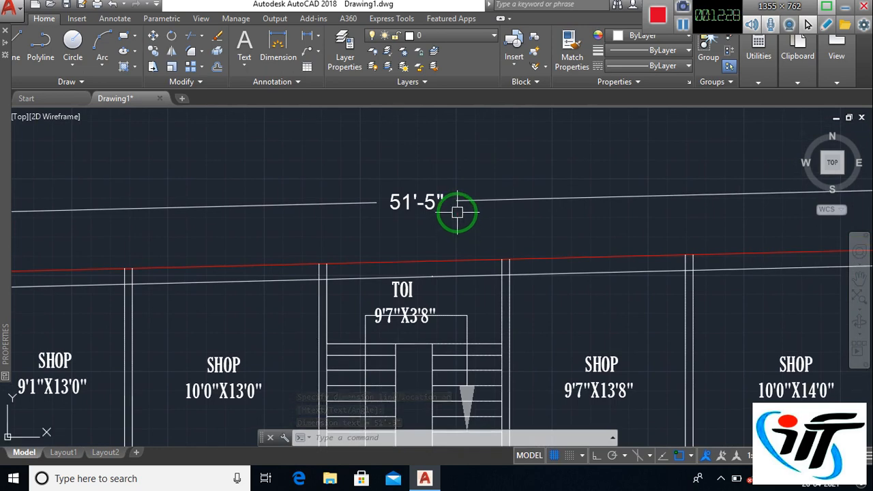
scroll(459, 230, "down", 2)
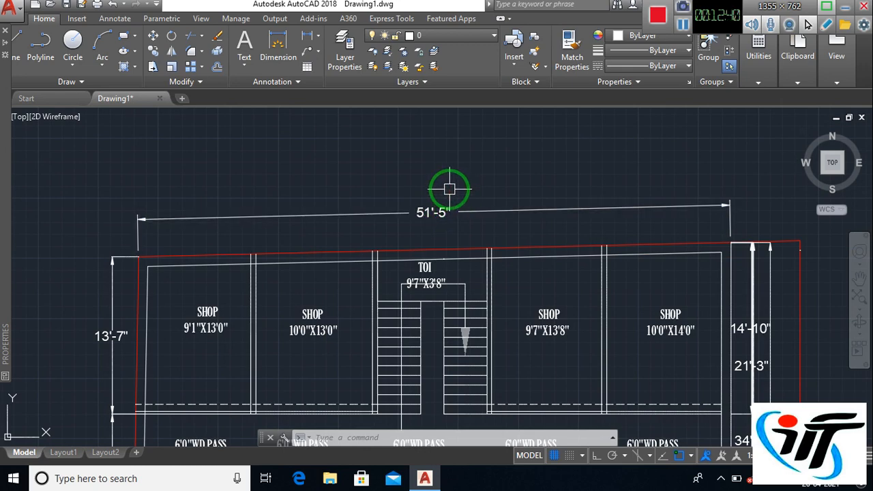
- Rotate the overall upper dimension by 20 degrees about the plan's upper-left corner with MOCORO
type("moco")
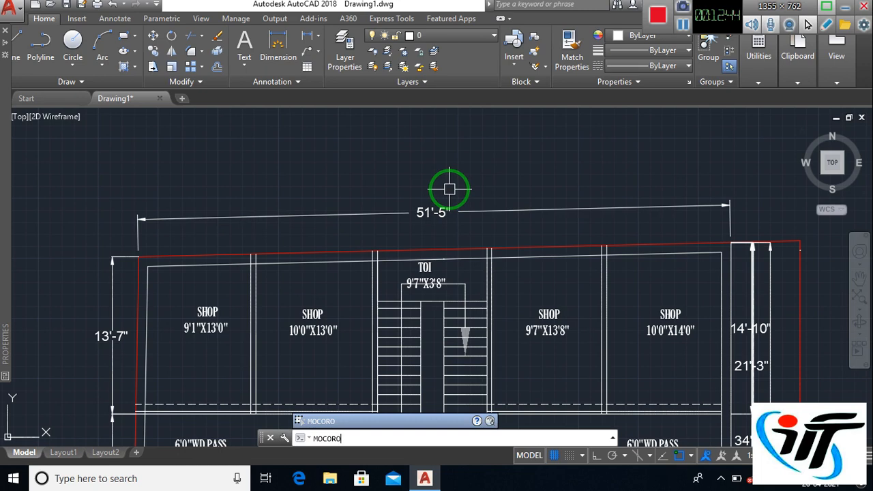
key("Return")
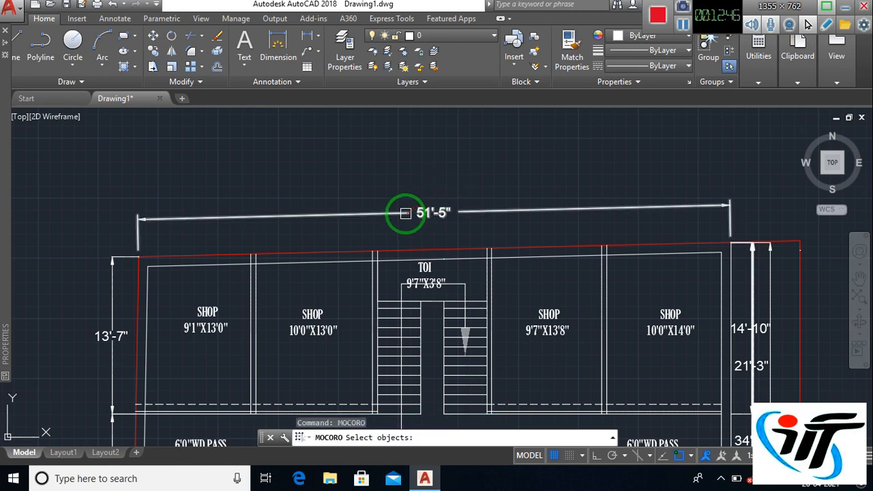
left_click(406, 213)
key("Return")
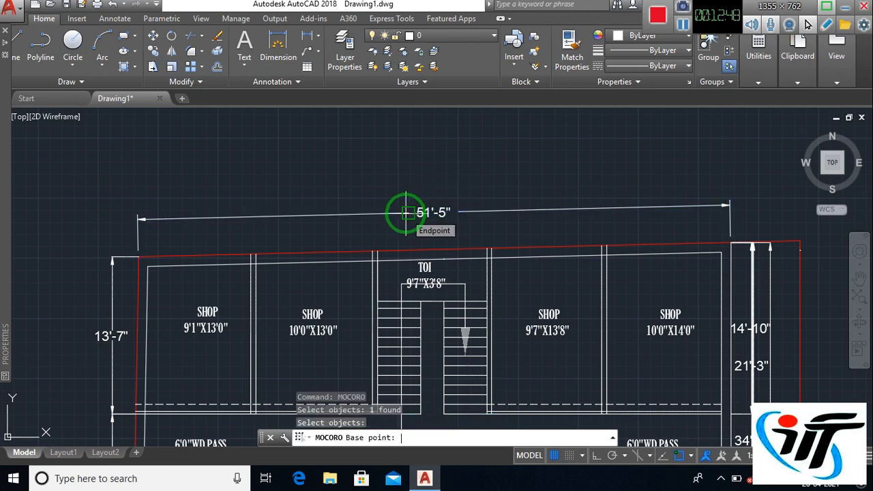
left_click(137, 254)
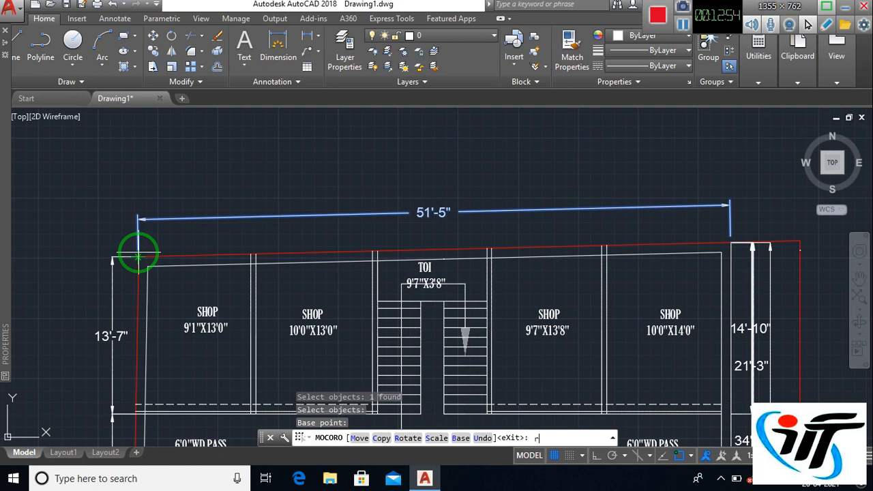
type("r")
key("Return")
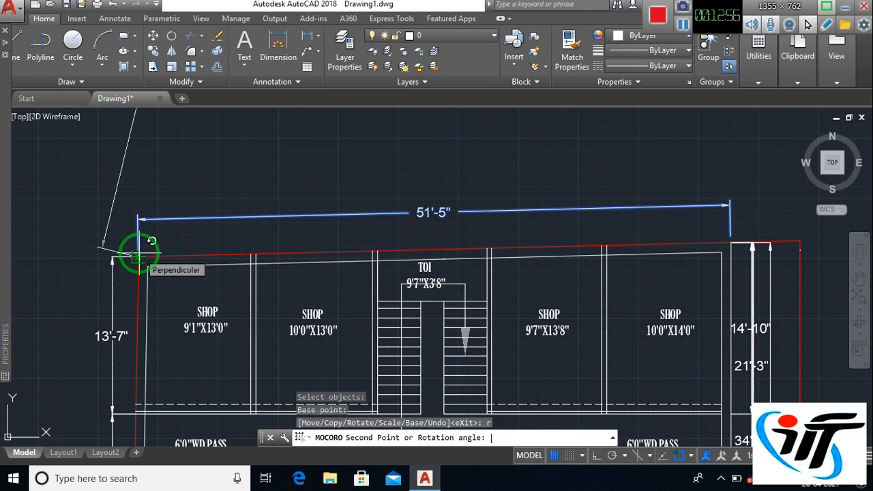
type("20")
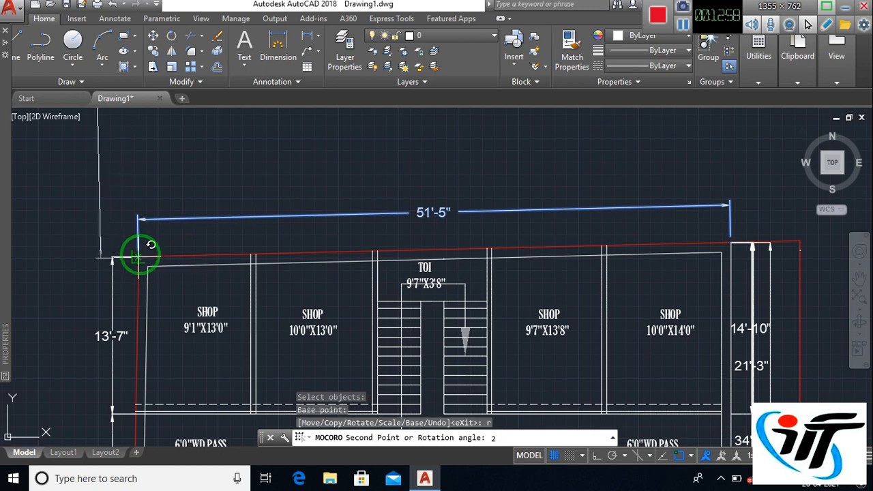
key("Return")
- Move the rotated dimension within MOCORO from the plan's upper-left corner to the upper end of the wall right of the staircase
scroll(138, 256, "down", 6)
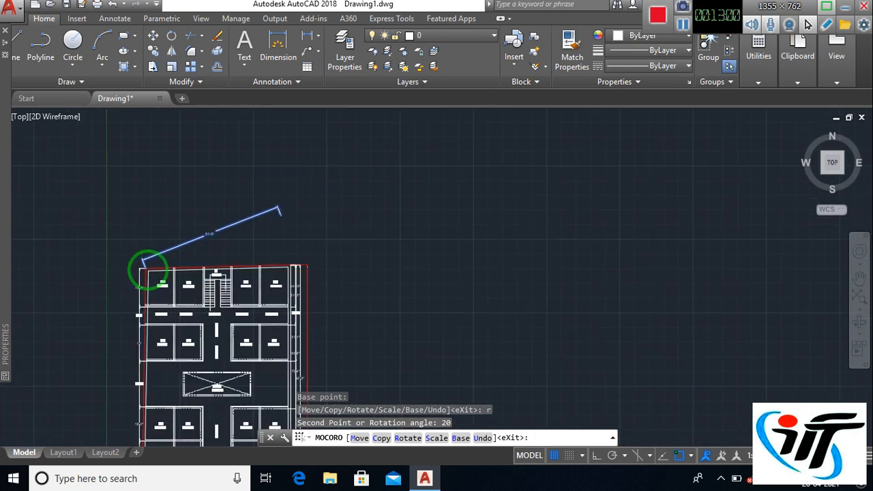
scroll(142, 265, "up", 4)
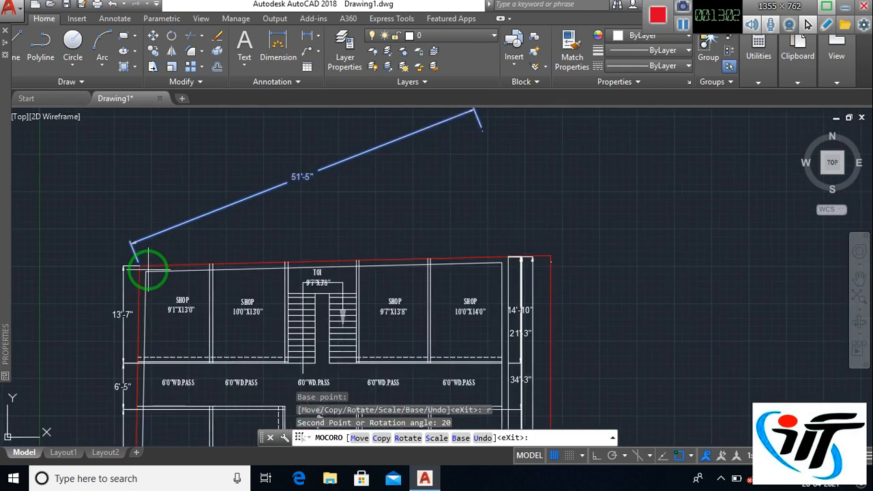
key("Return")
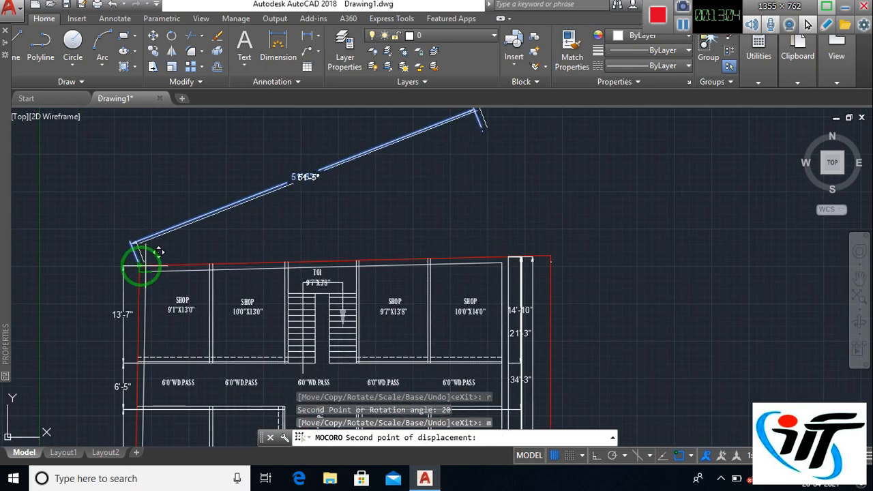
left_click(355, 261)
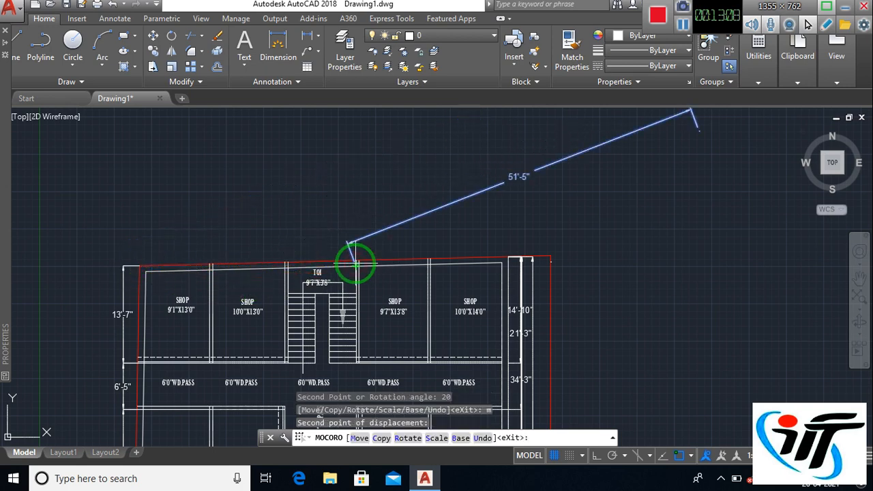
- Scale the rotated dimension by a factor of 2 about its current base point within MOCORO
type("s")
key("Return")
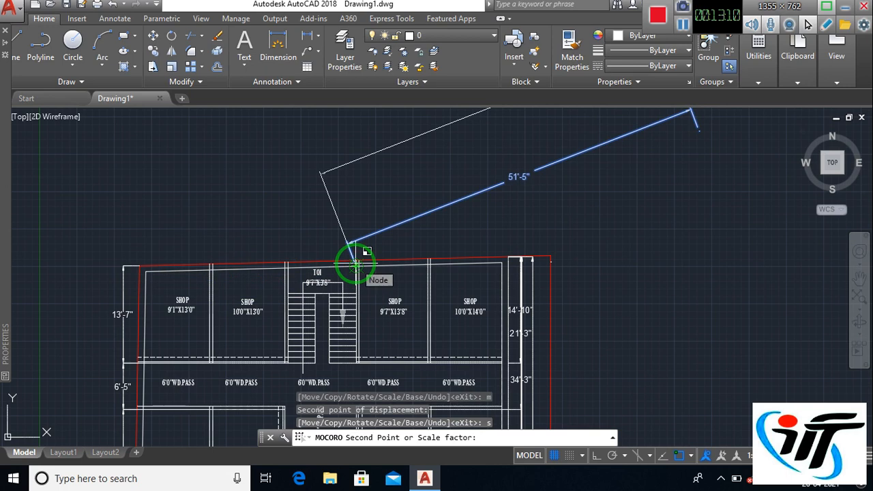
type("2")
key("Return")
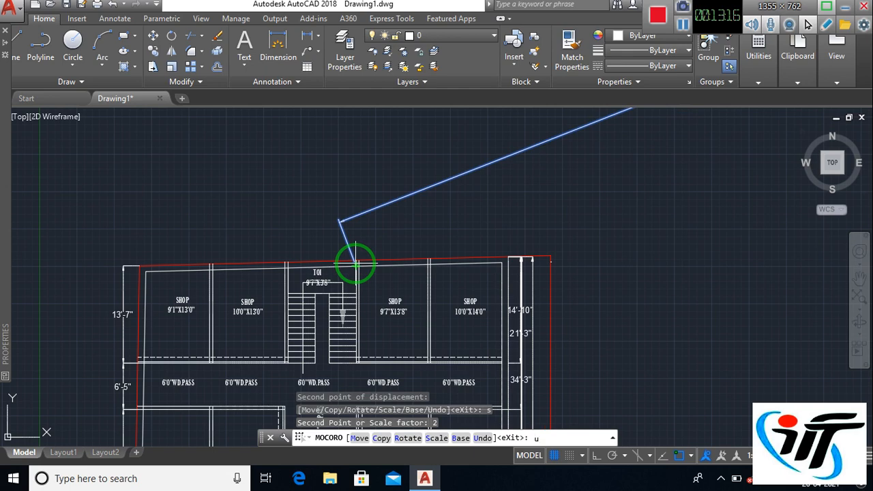
- Undo the scaling and the preceding move of the dimension within MOCORO
key("Return")
type("u")
key("Return")
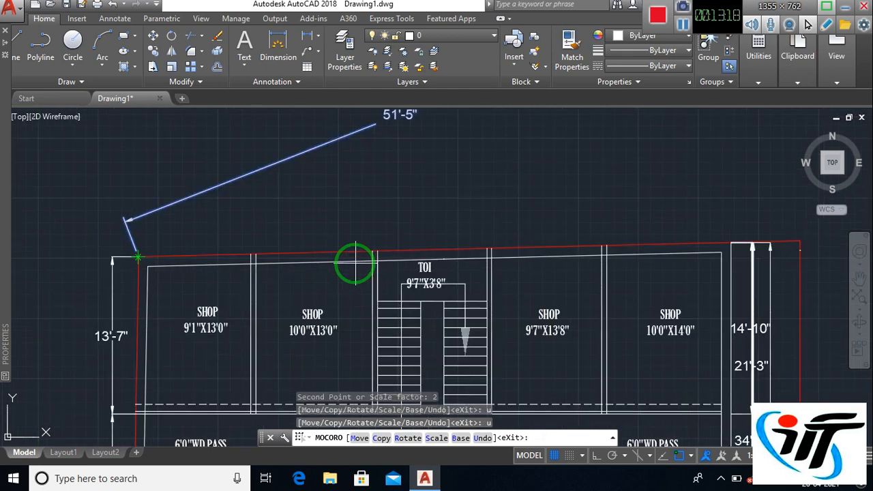
- Copy the rotated dimension within MOCORO from the plan's upper-left corner to its upper-right end beside the vertical dimensions, and end the copying
type("c")
key("Return")
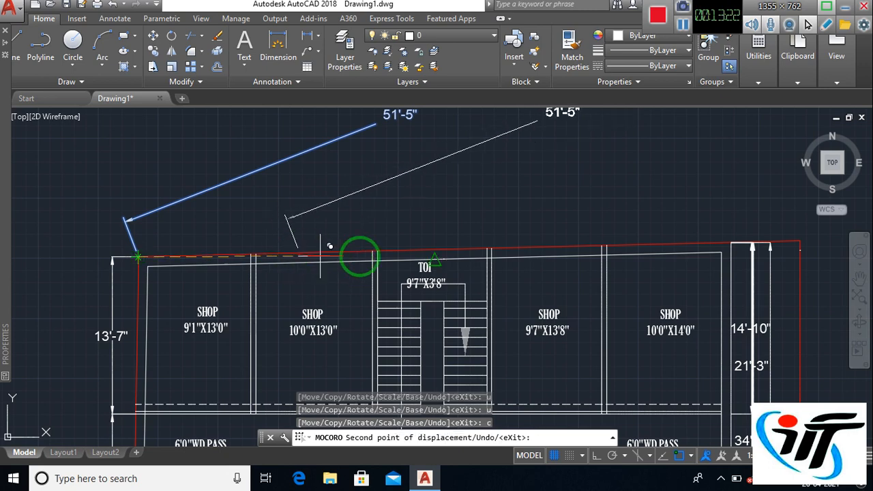
scroll(437, 266, "down", 5)
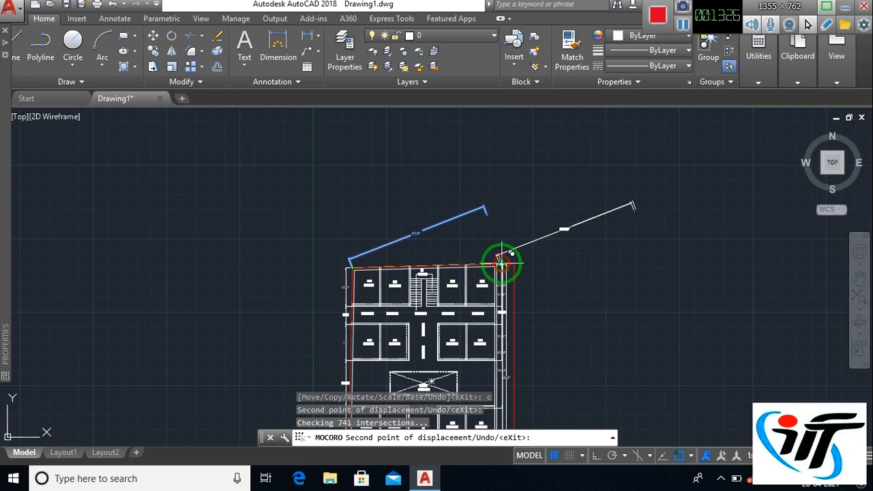
key("Escape")
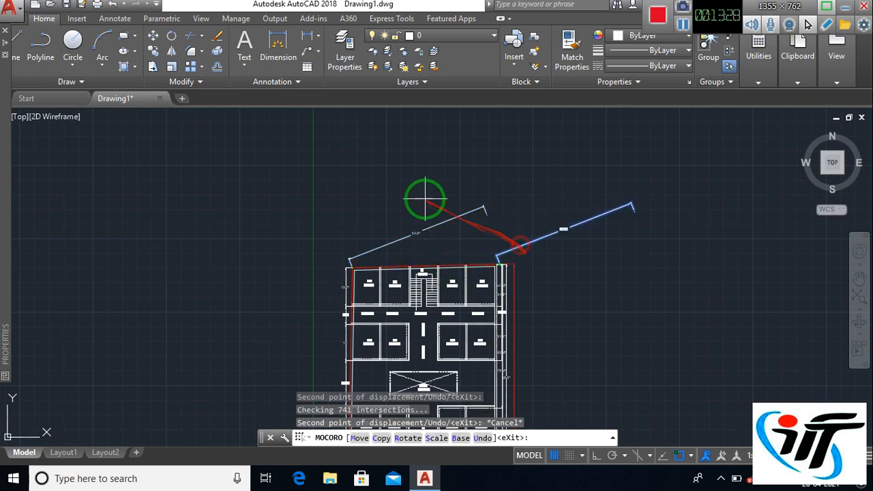
- Erase both rotated dimensions above the plan, the original and its copy
left_click(470, 213)
key("Delete")
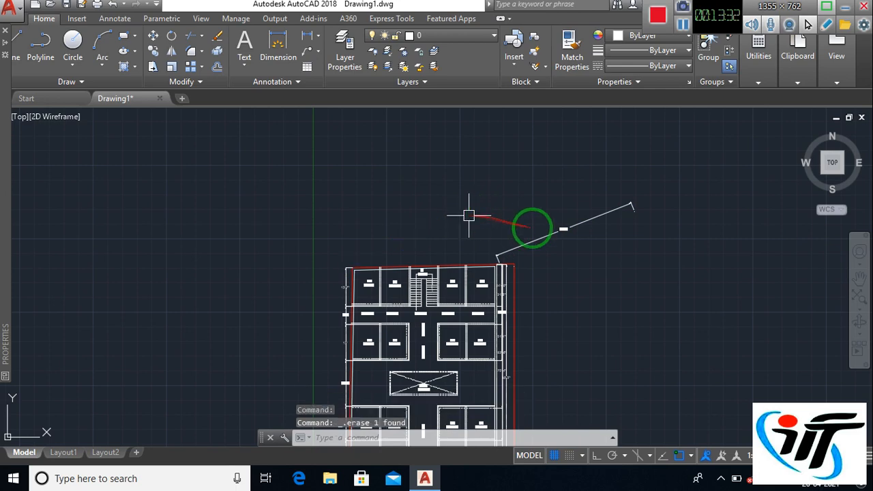
left_click(554, 235)
key("Delete")
- Add a horizontal linear dimension above the plan from its upper-left corner to the upper boundary point just right of the last shop
middle_click_drag(557, 265, 544, 211)
scroll(418, 255, "up", 4)
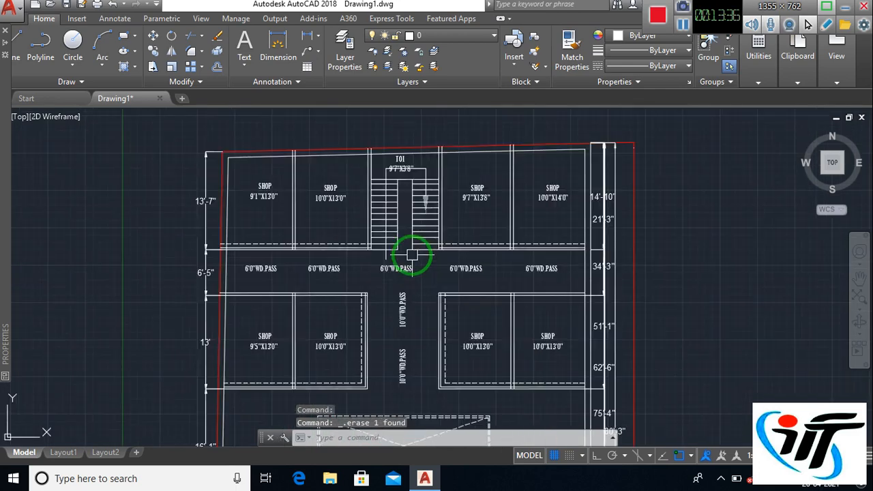
middle_click_drag(425, 260, 474, 286)
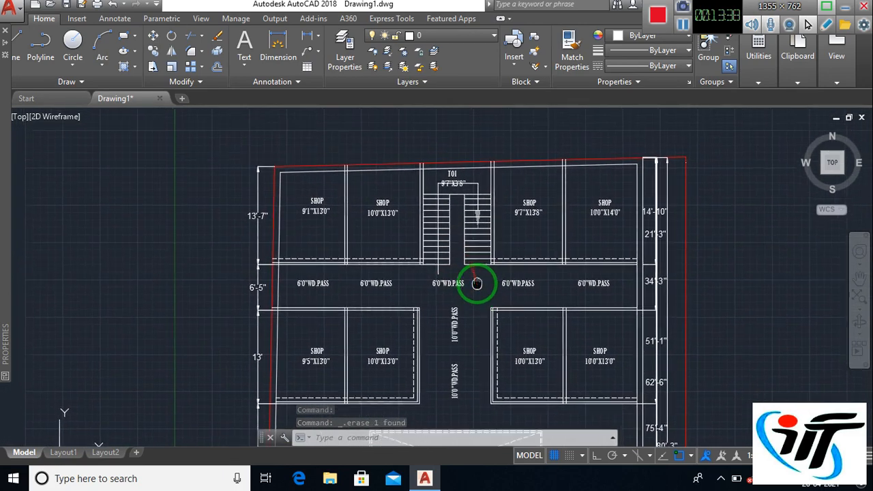
scroll(386, 219, "up", 2)
scroll(438, 239, "down", 2)
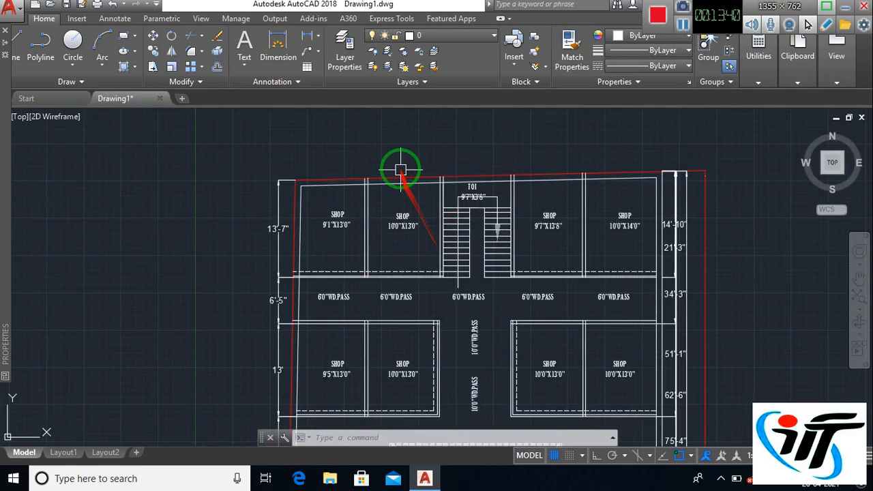
scroll(403, 167, "up", 4)
middle_click_drag(405, 164, 400, 208)
type("d")
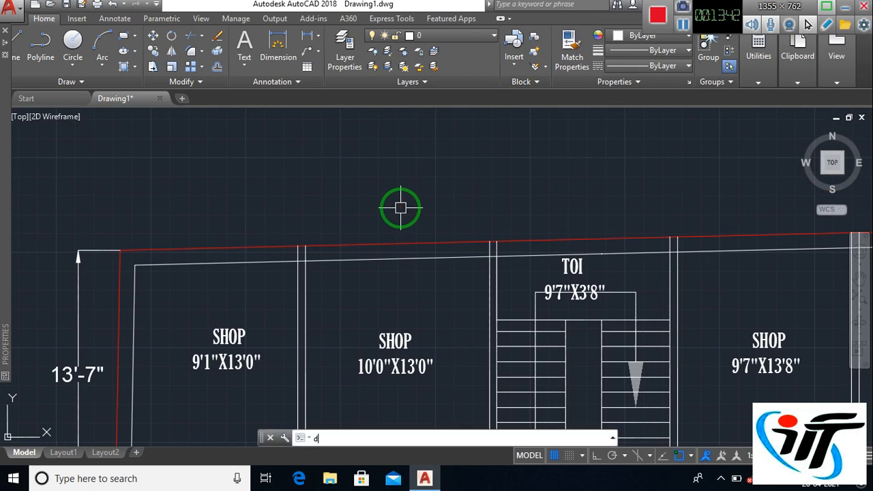
type("li")
key("Return")
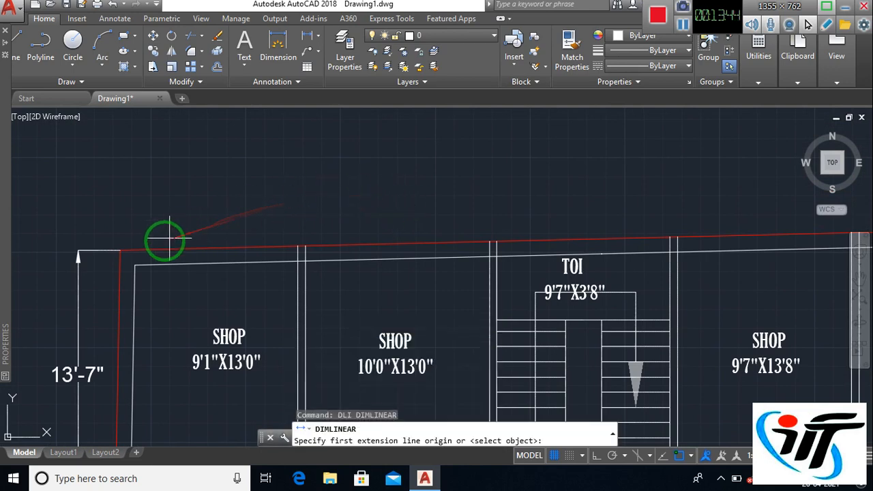
left_click(119, 251)
scroll(293, 249, "down", 5)
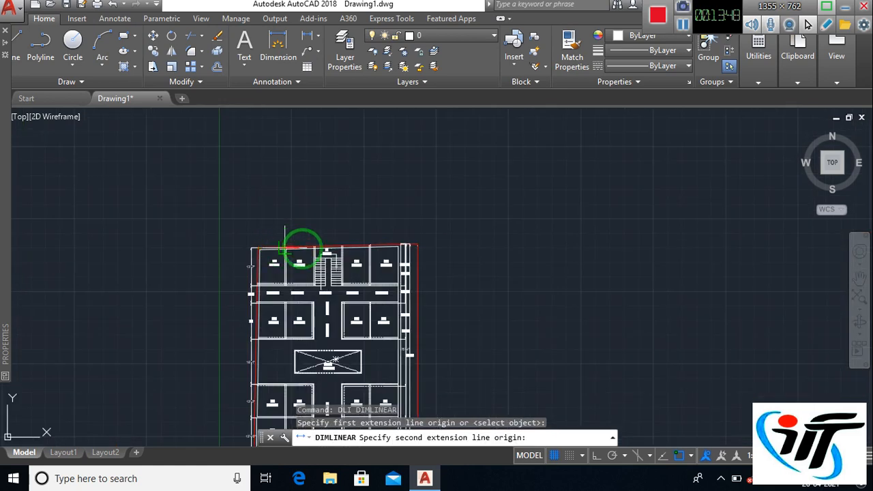
scroll(382, 251, "up", 5)
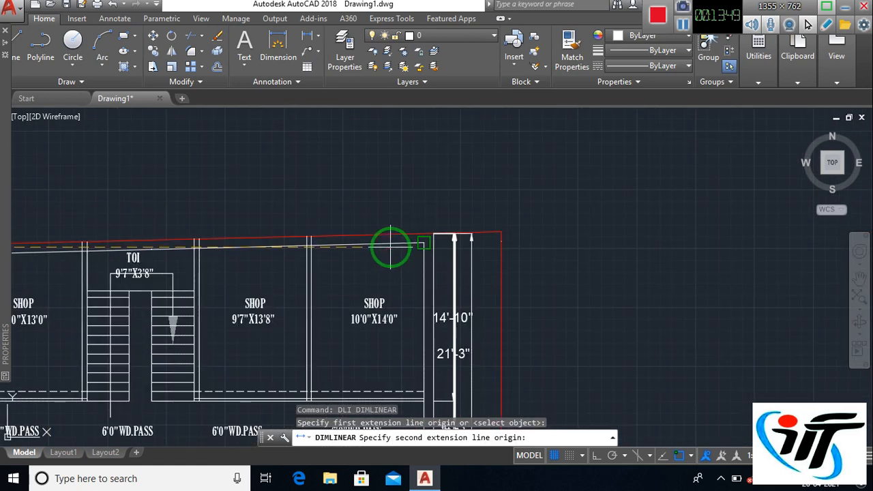
left_click(428, 234)
left_click(417, 200)
mouse_move(362, 218)
middle_mouse_down()
mouse_move(530, 243)
mouse_move(585, 262)
middle_mouse_up()
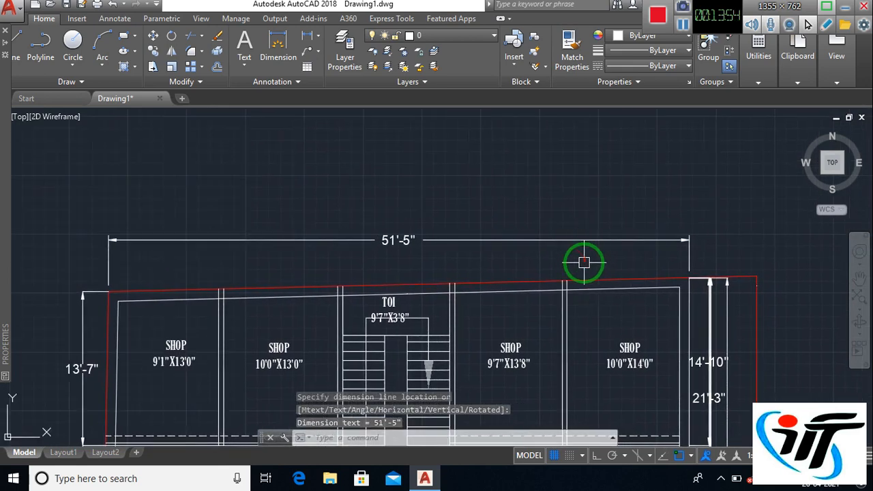
- Replace the linear dimension above the plan with an aligned dimension between the same two points, placed parallel to the sloping upper boundary
left_click(579, 239)
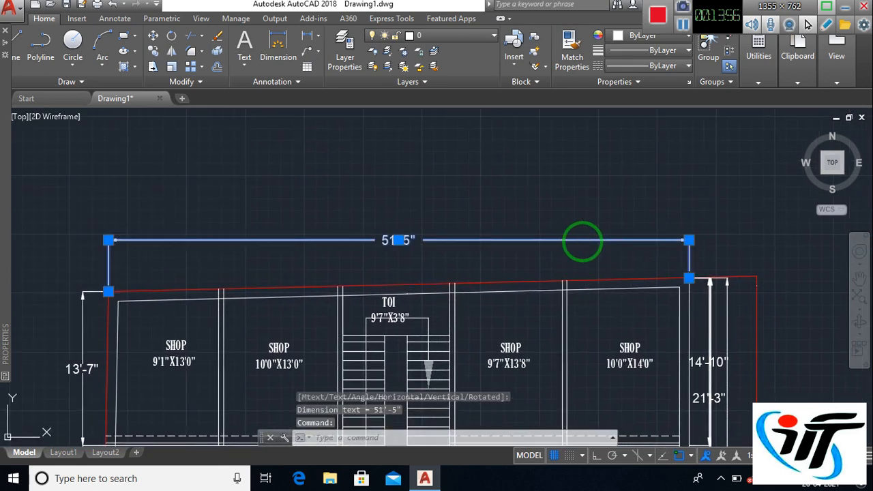
key("Delete")
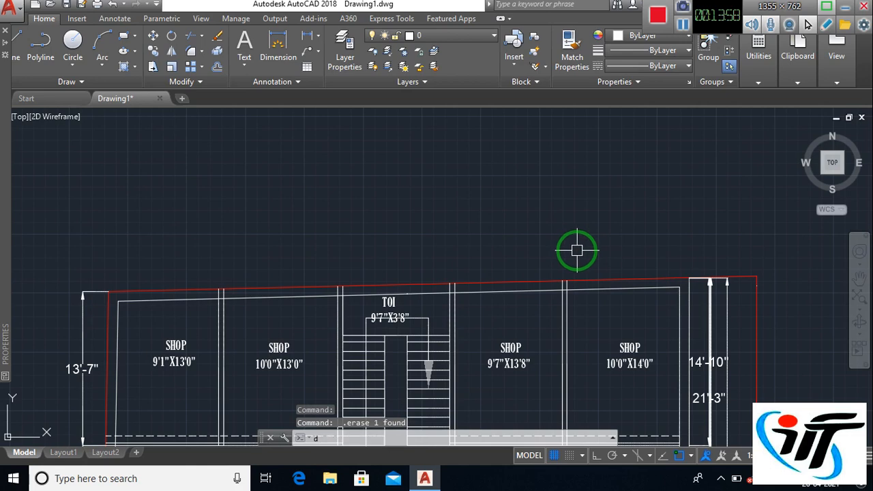
type("dal")
key("Return")
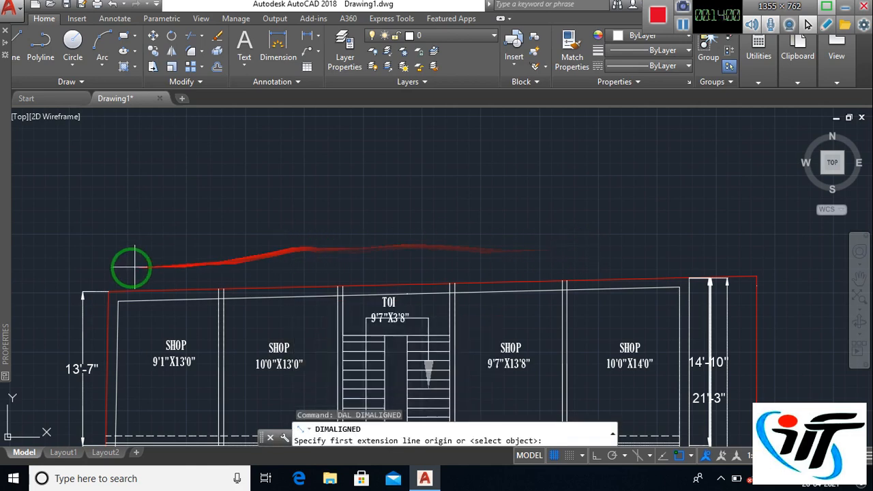
left_click(110, 291)
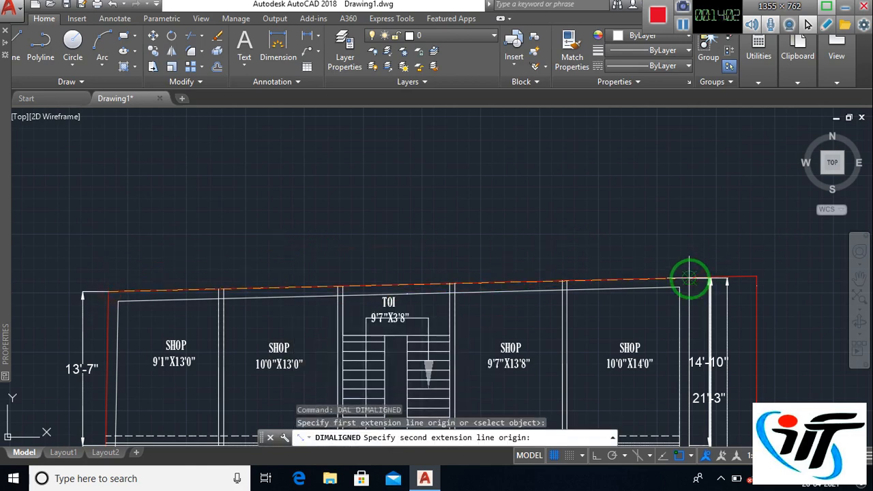
left_click(688, 278)
left_click(681, 236)
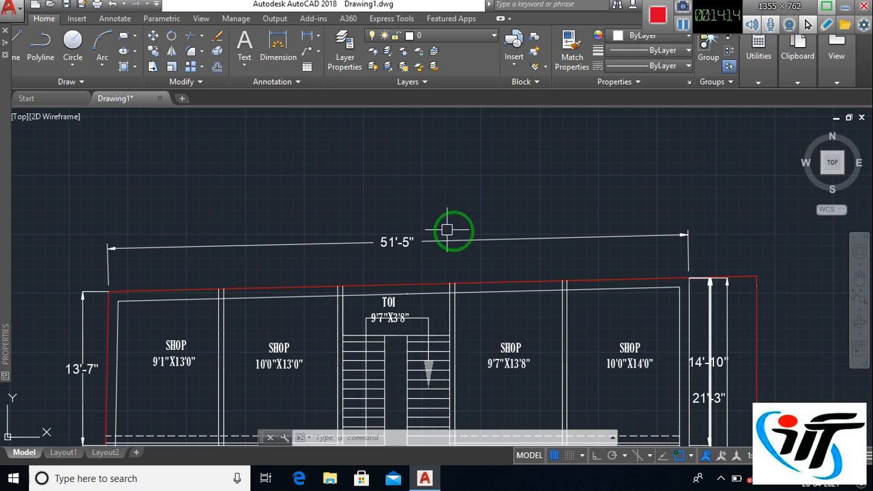
- Draw a circle with a radius of about 4'-6" in the empty space above the plan
mouse_move(498, 232)
middle_mouse_down()
mouse_move(454, 255)
mouse_move(452, 275)
mouse_move(366, 311)
mouse_move(344, 337)
middle_mouse_up()
mouse_move(496, 277)
middle_mouse_down()
mouse_move(431, 314)
mouse_move(409, 345)
middle_mouse_up()
type("c")
key("Return")
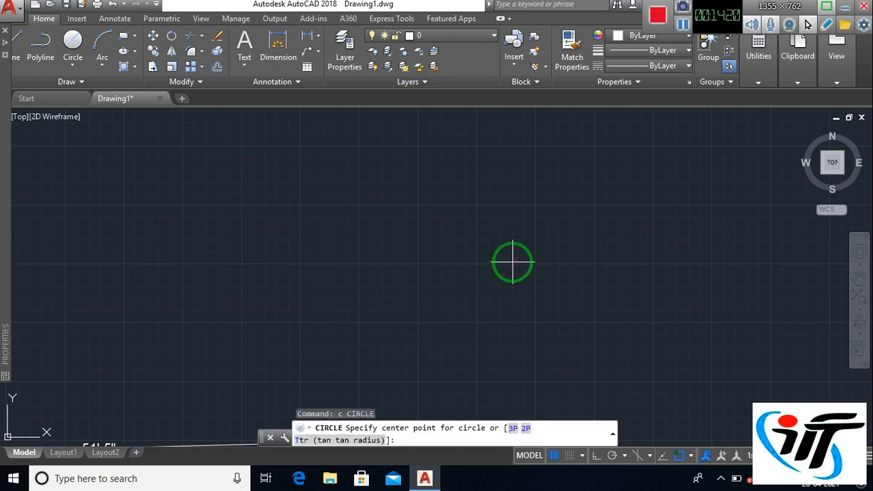
left_click(514, 242)
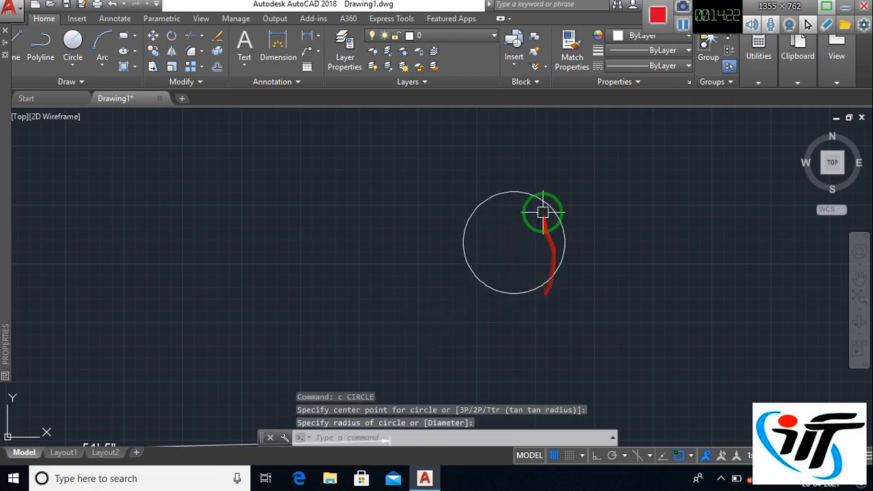
key("Escape")
key("Escape")
- Add a radius dimension to the circle, with its text outside to the upper right
type("DRA")
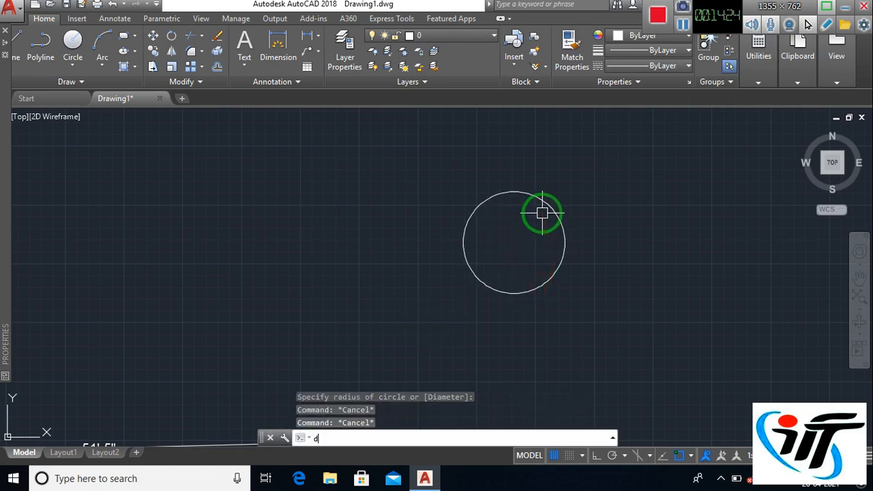
key("Return")
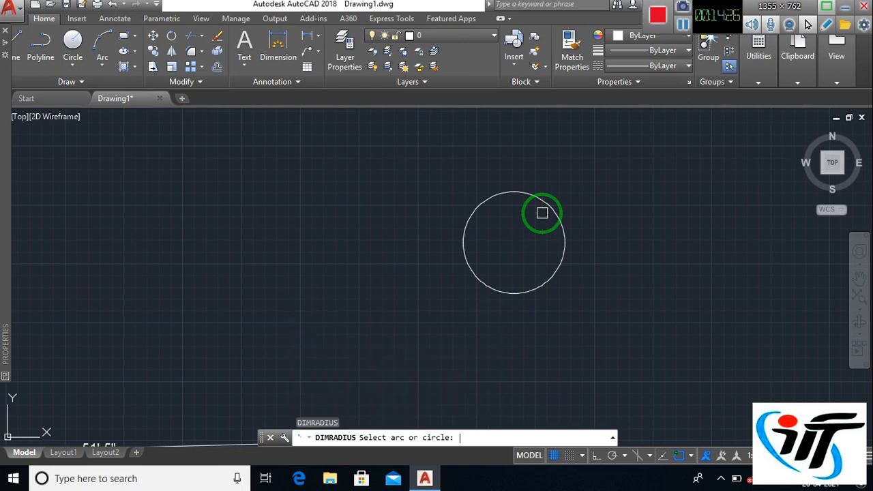
left_click(554, 213)
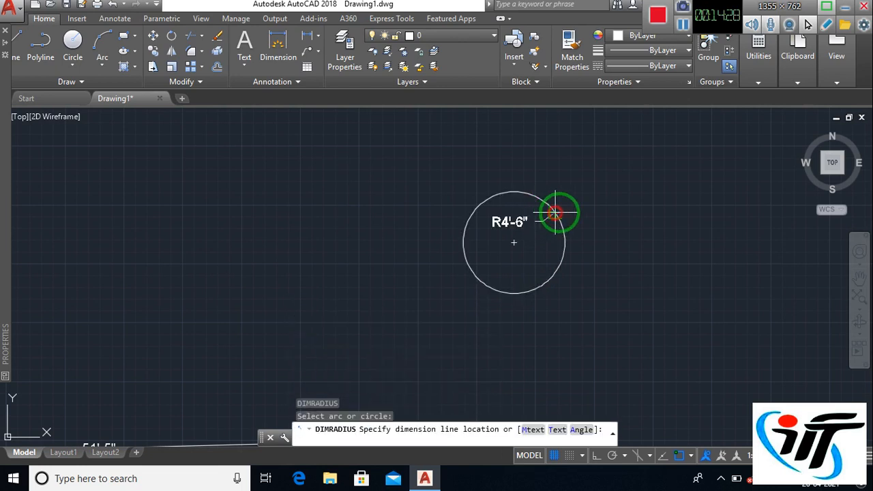
left_click(635, 209)
- Add a diameter dimension to the circle, with its text outside to the lower right
type("DIMd")
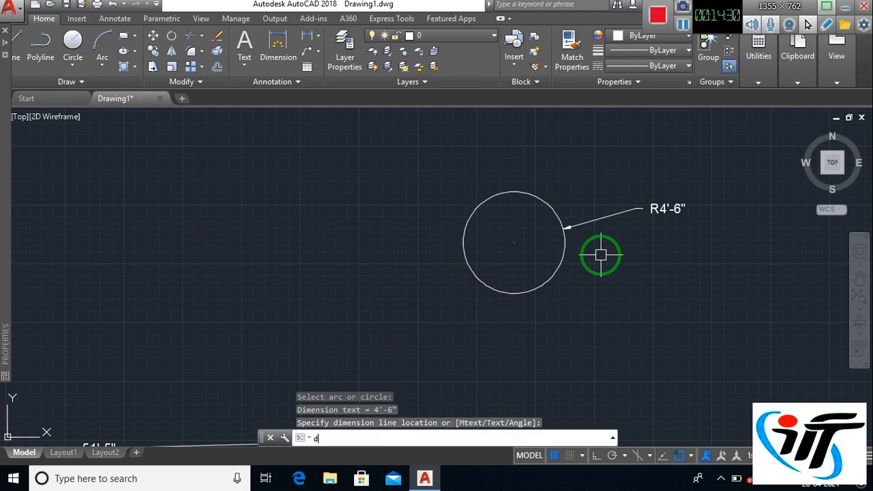
type("ia")
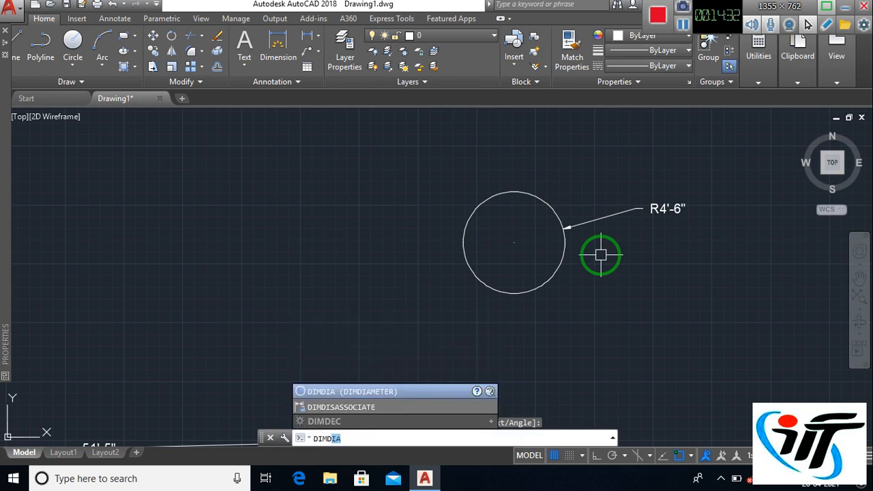
key("Return")
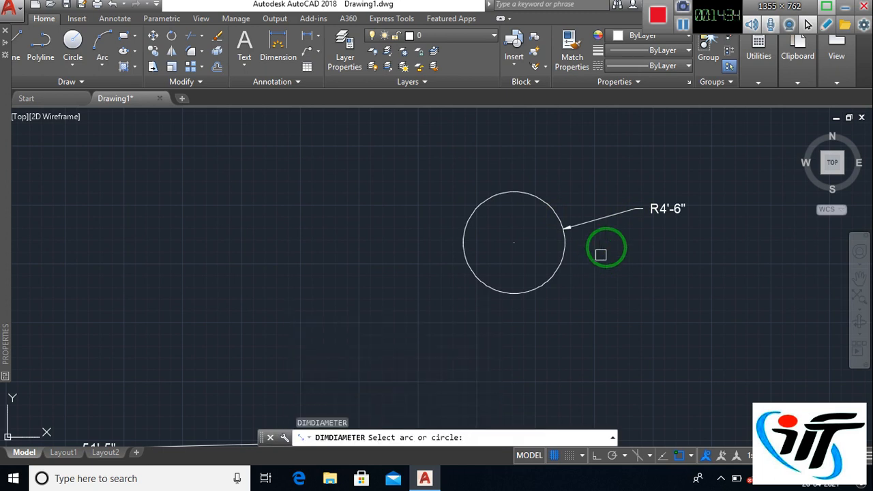
left_click(555, 275)
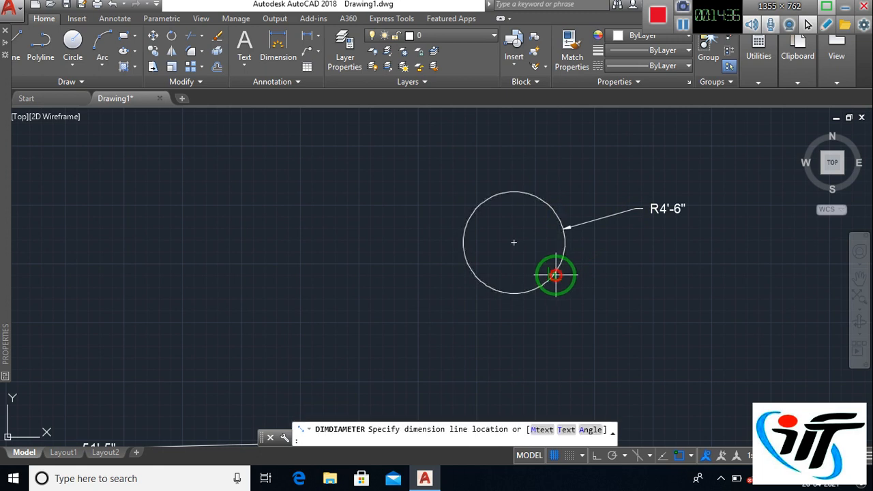
left_click(610, 312)
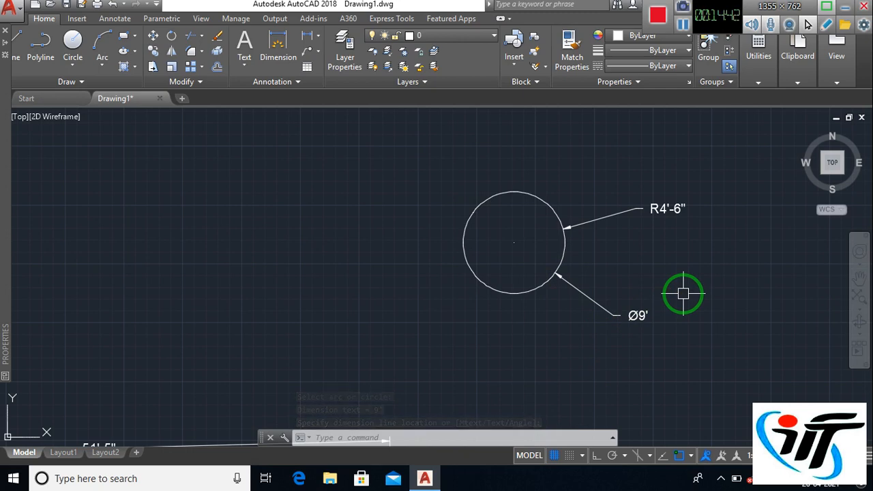
- Set the dimension variable DIMTOFL to ON
type("d")
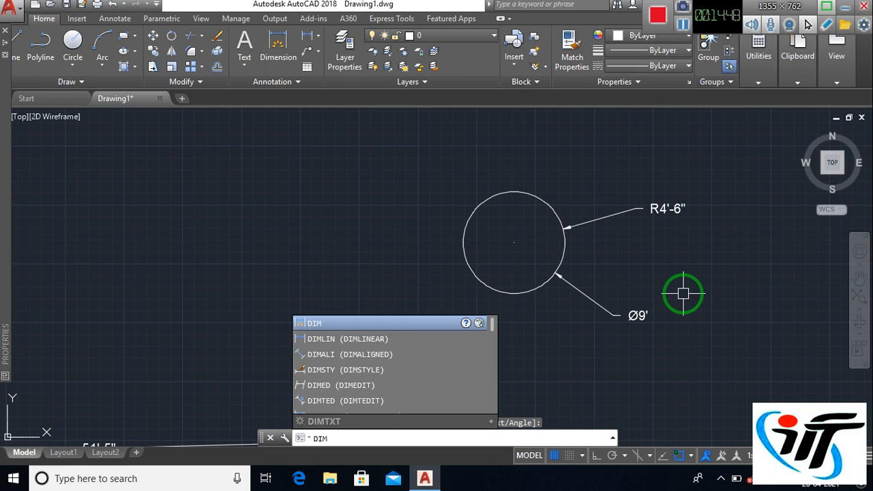
type("imTOL")
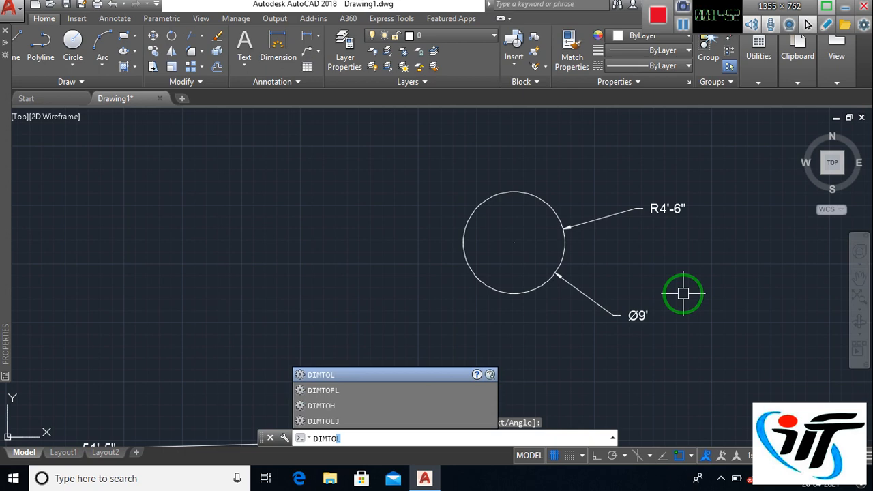
left_click(334, 393)
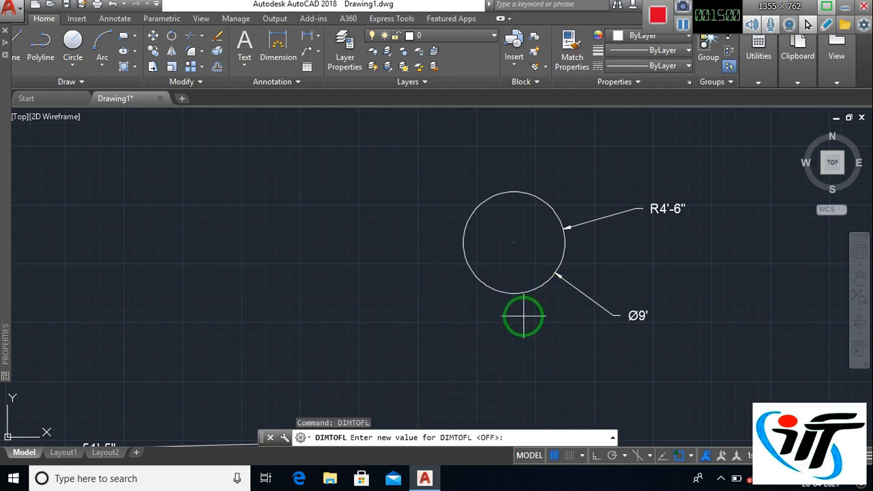
type("on")
key("Return")
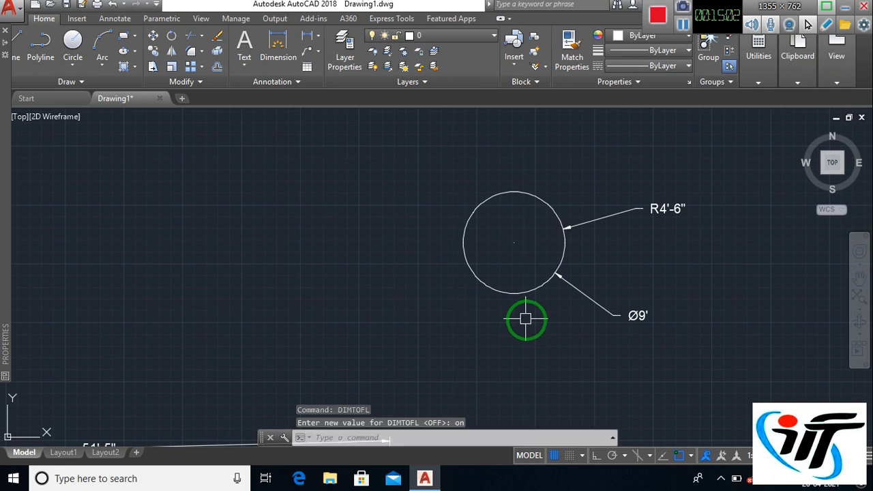
- Delete the radius and diameter dimensions from the sample circle, keeping the circle itself
left_click(651, 362)
left_click(615, 196)
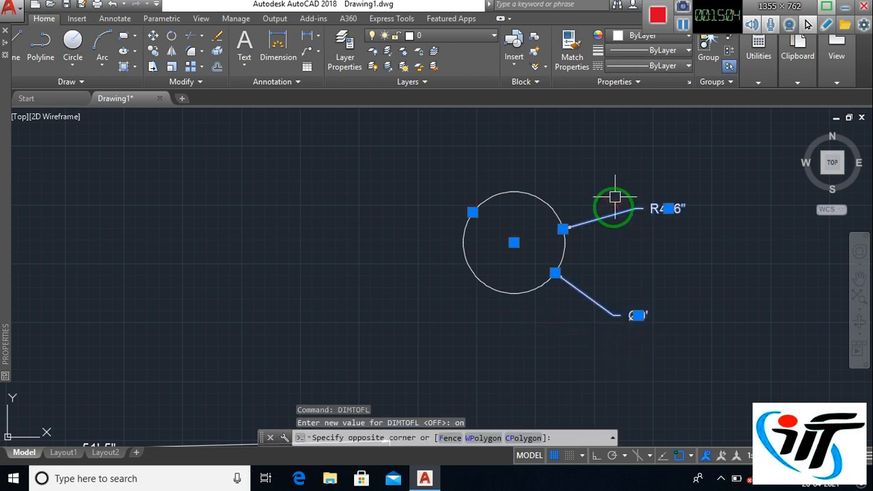
key("Delete")
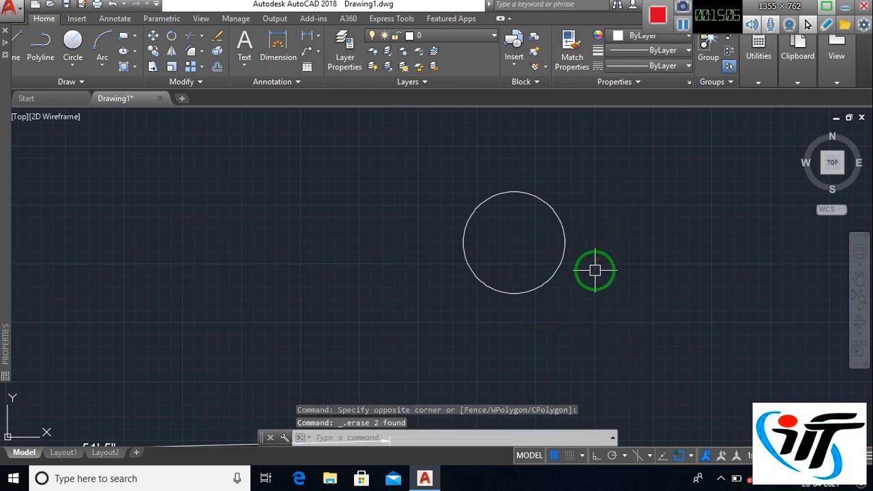
- Add a radius dimension to the circle, with its text outside to the right and slightly below the center
type("D")
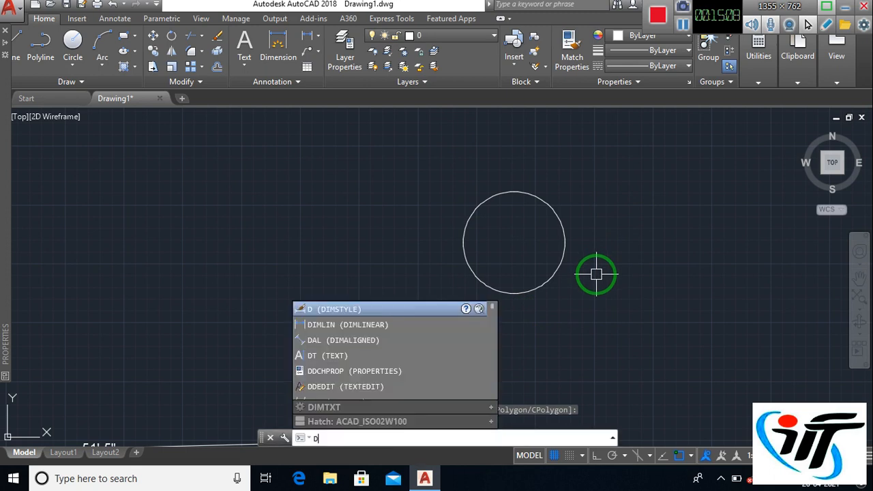
type("RA")
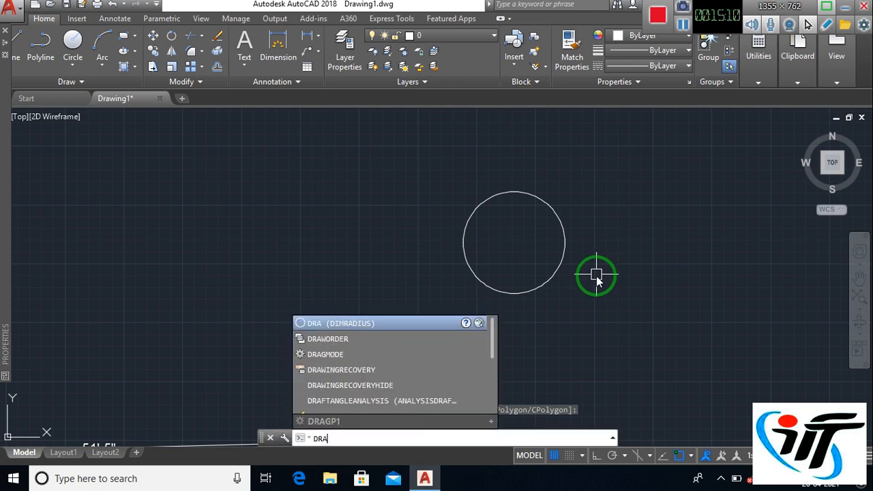
key("Return")
left_click(567, 251)
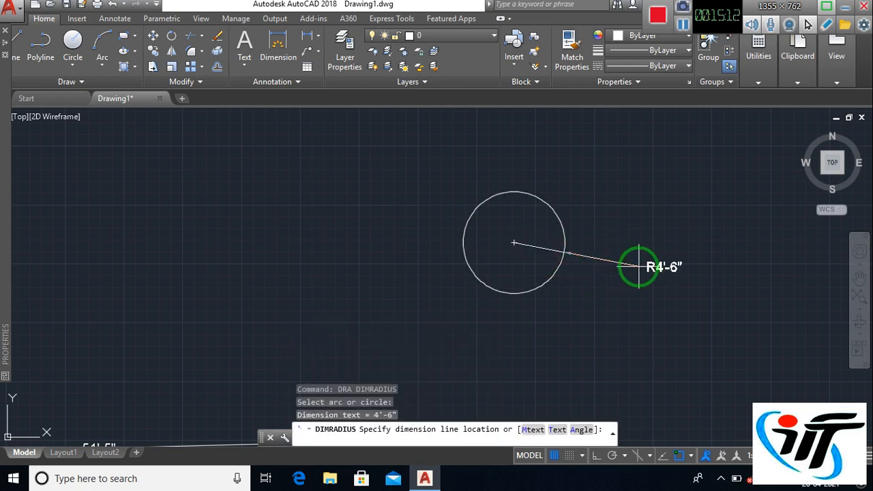
left_click(634, 264)
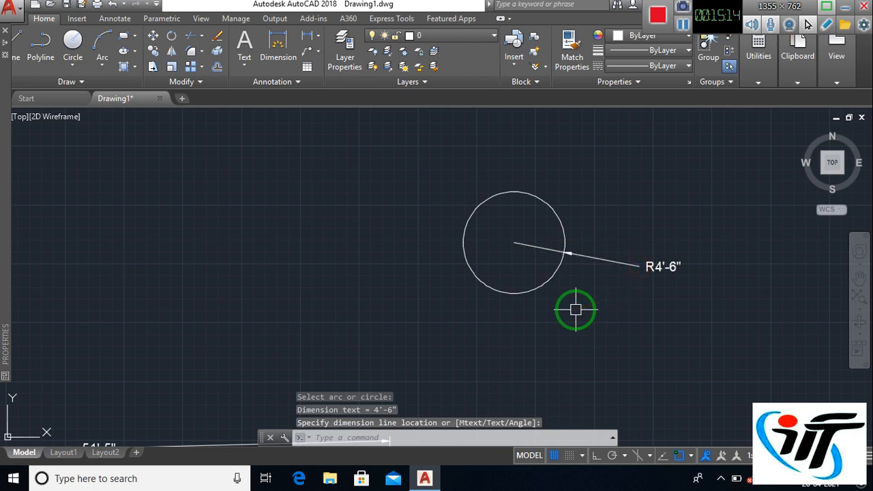
- Add a diameter dimension to the circle, with its text outside to the lower left
type("dimdia")
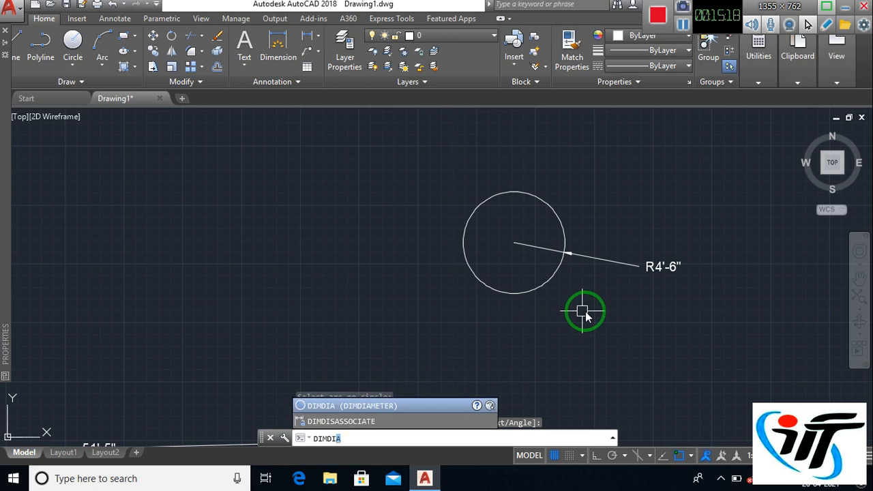
key("Return")
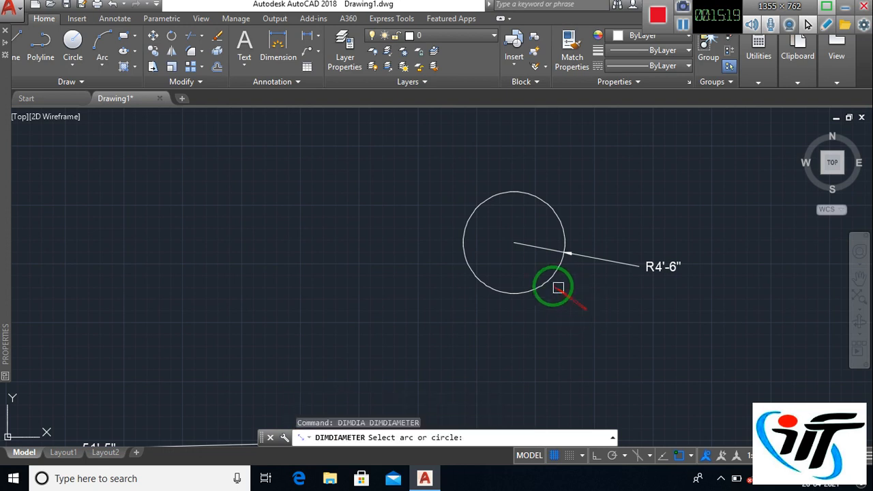
left_click(476, 275)
left_click(404, 297)
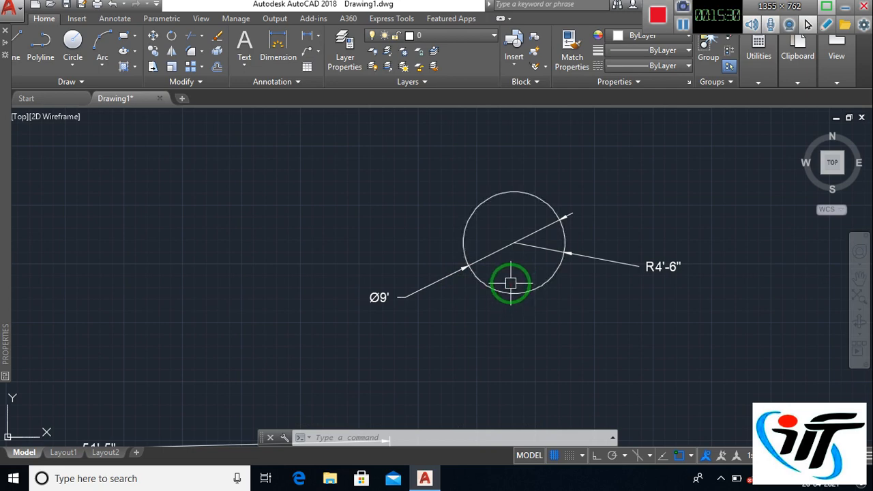
- Browse the command suggestions for DIM to review the available dimension commands, and leave without starting one
scroll(512, 286, "down", 5)
middle_click_drag(455, 316, 504, 260)
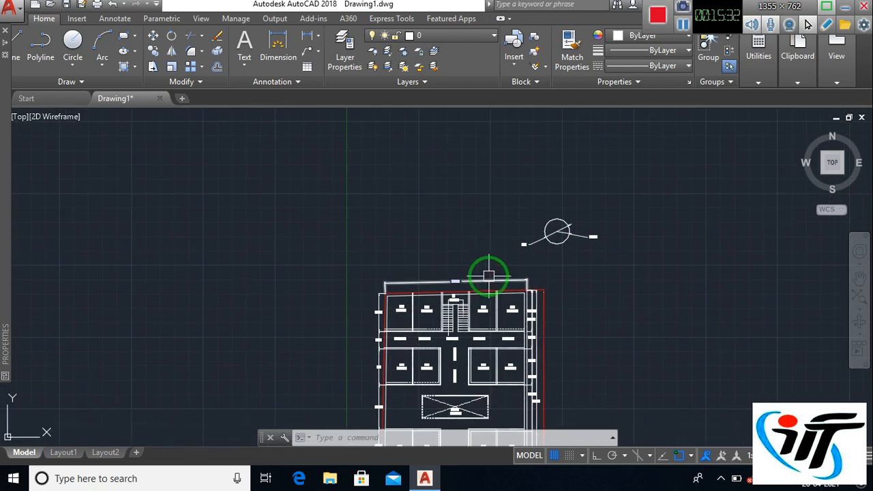
type("DIM")
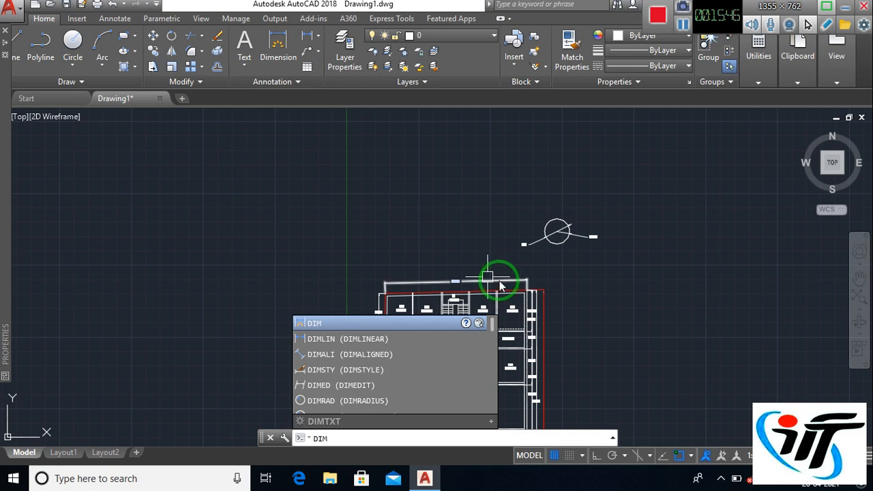
scroll(447, 361, "down", 2)
scroll(445, 362, "down", 2)
scroll(446, 361, "down", 3)
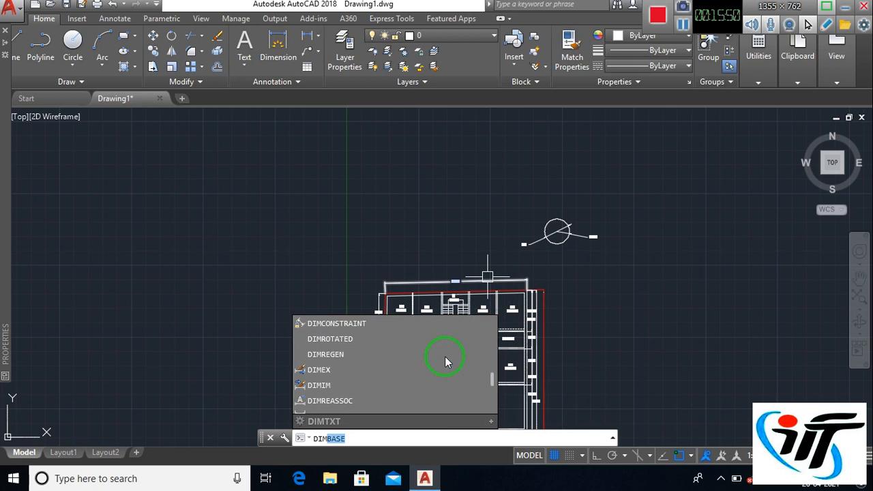
scroll(446, 361, "down", 4)
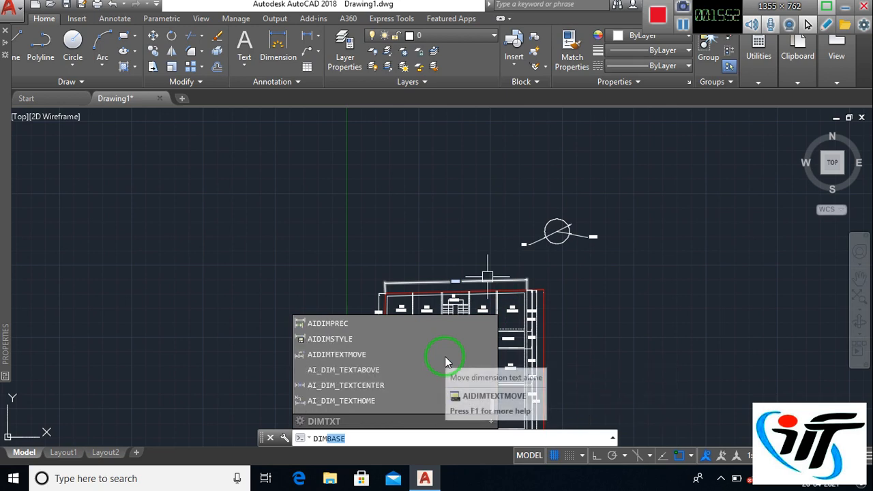
key("Escape")
key("Escape")
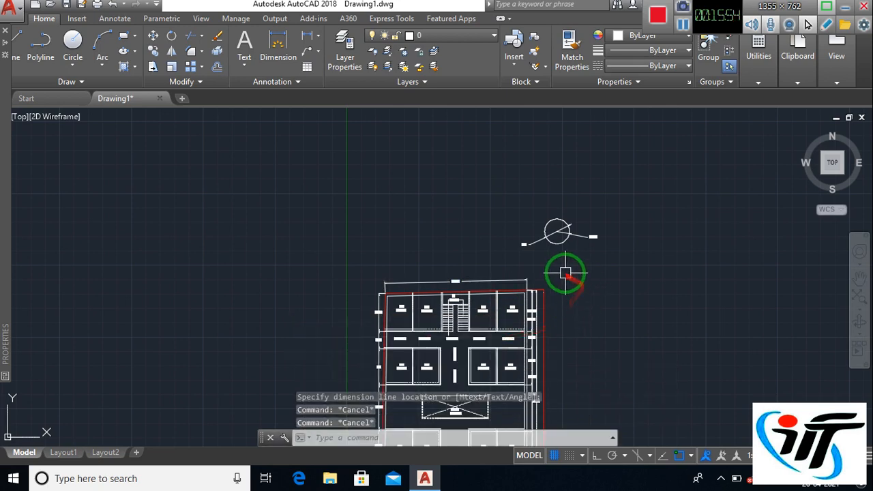
scroll(567, 274, "up", 2)
scroll(576, 284, "up", 2)
mouse_move(585, 287)
middle_mouse_down()
mouse_move(583, 234)
mouse_move(645, 231)
middle_mouse_up()
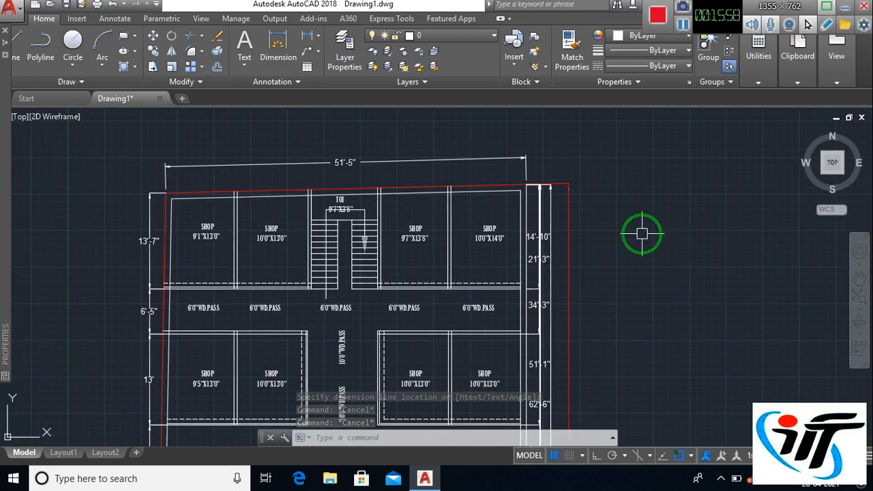